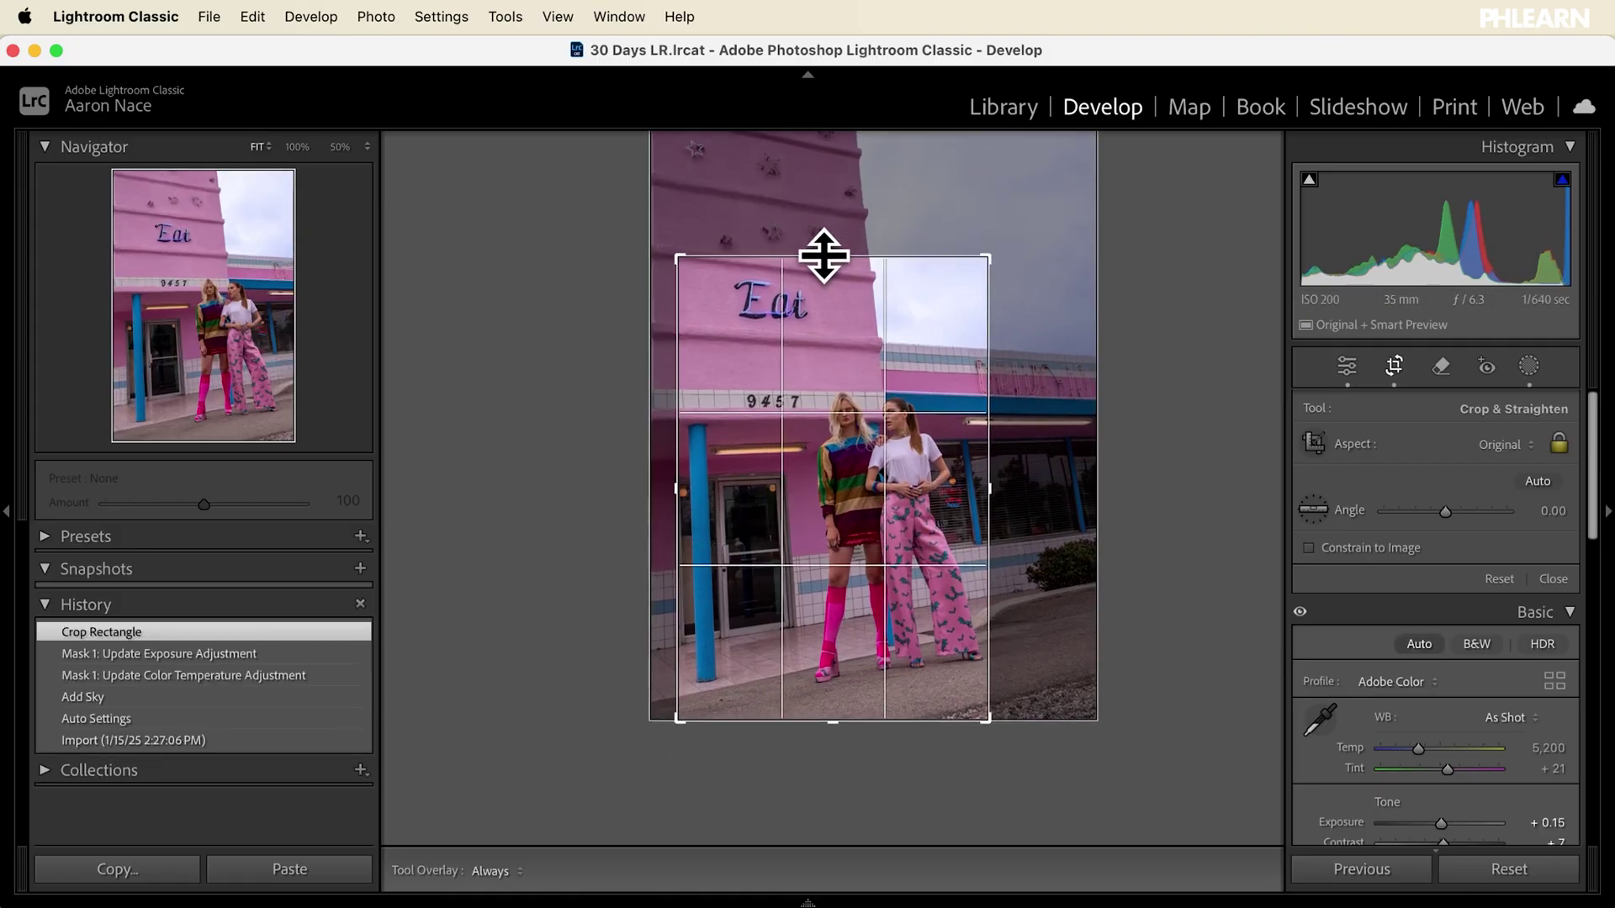
Step: Try a tighter crop on the diner photo, then reset it to the full uncropped frame
drag(824, 255, 822, 404)
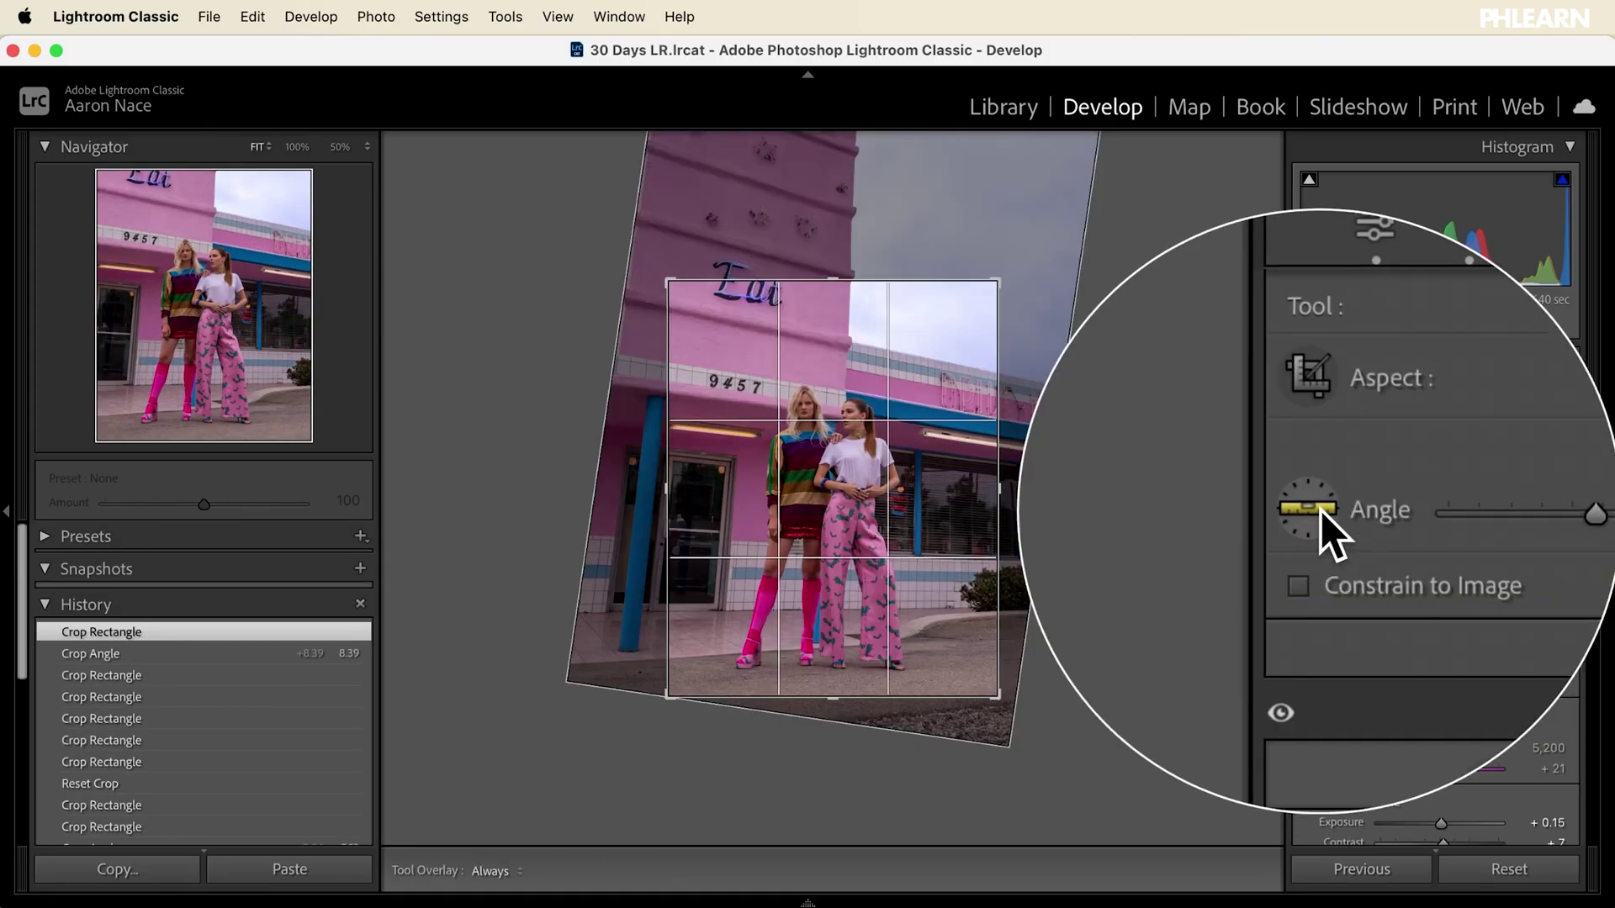
click(1493, 583)
click(1320, 515)
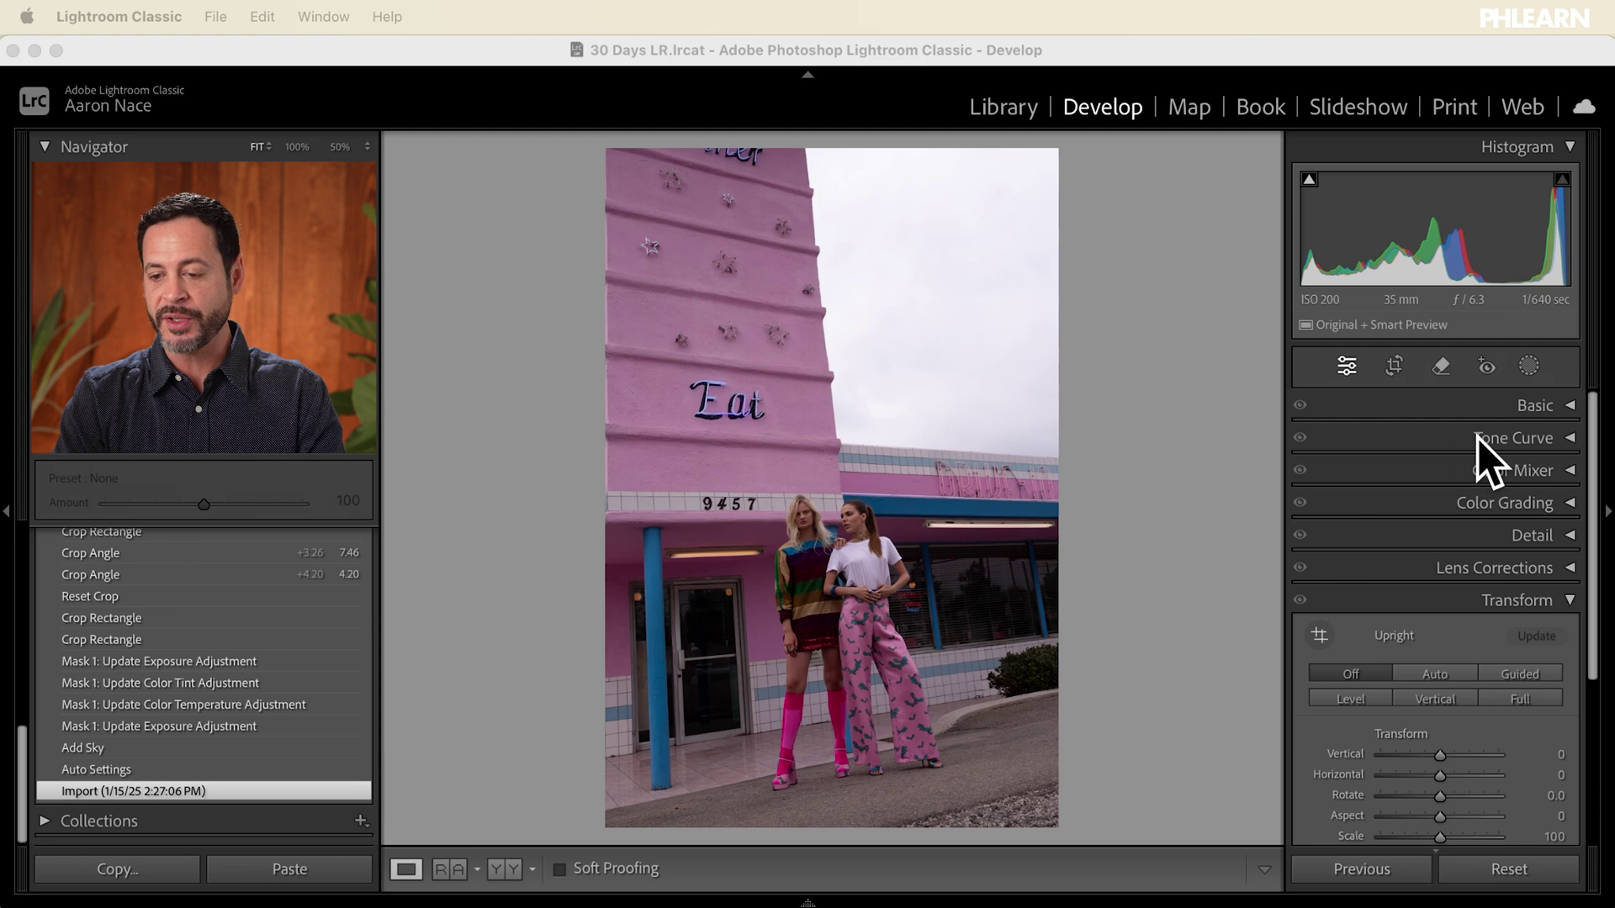
Step: Apply Auto tone settings to the photo and create an automatic sky mask
click(1541, 407)
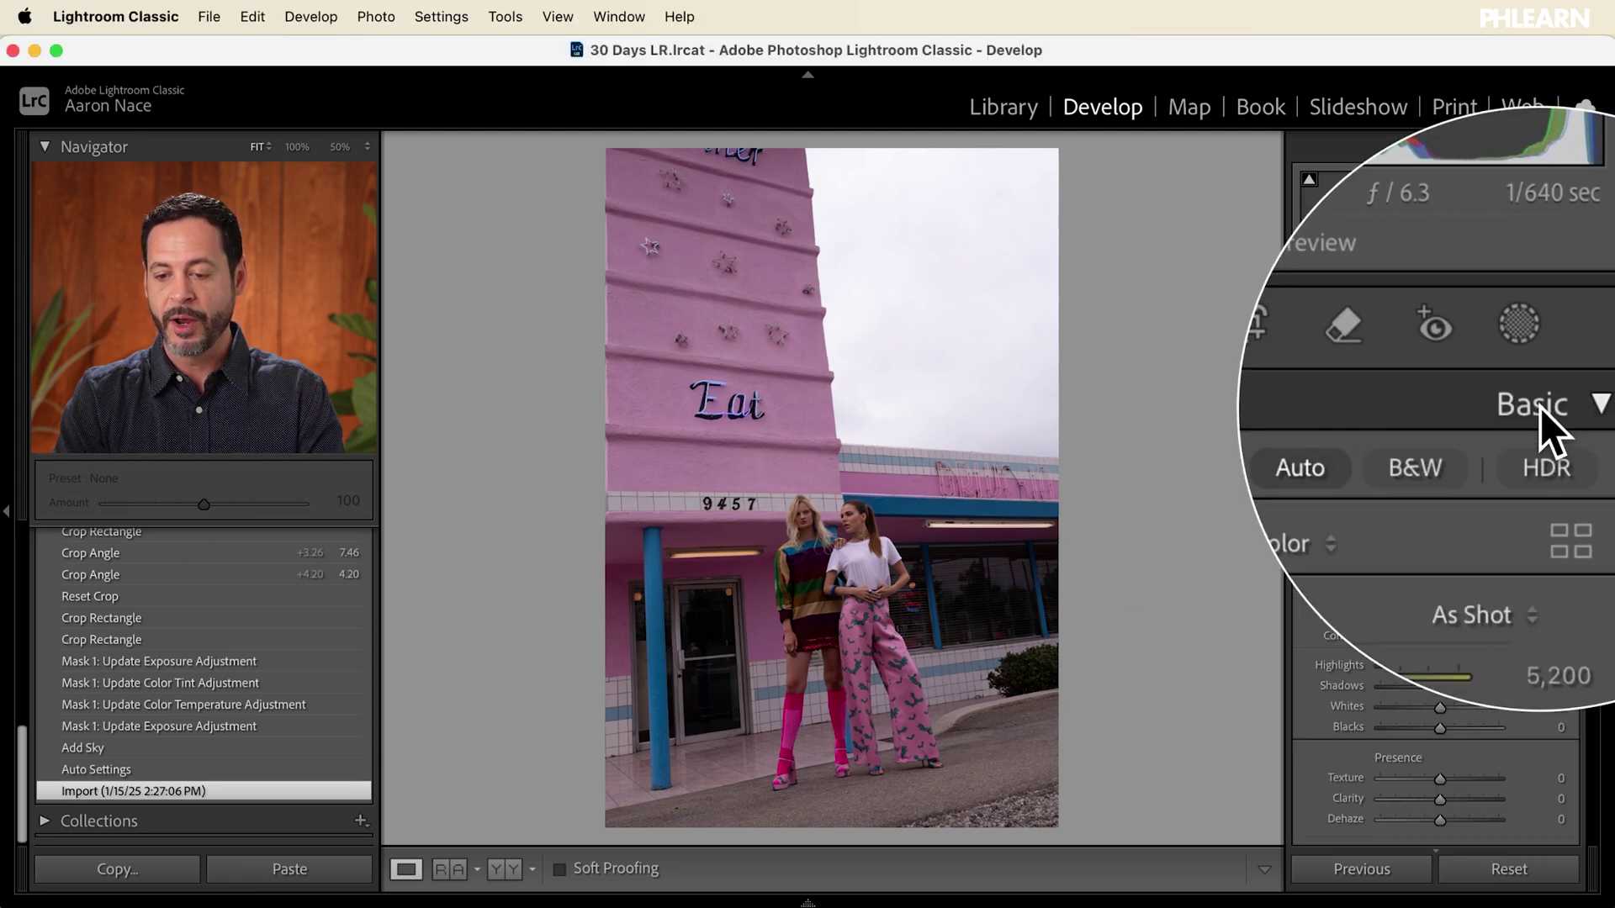
click(1420, 439)
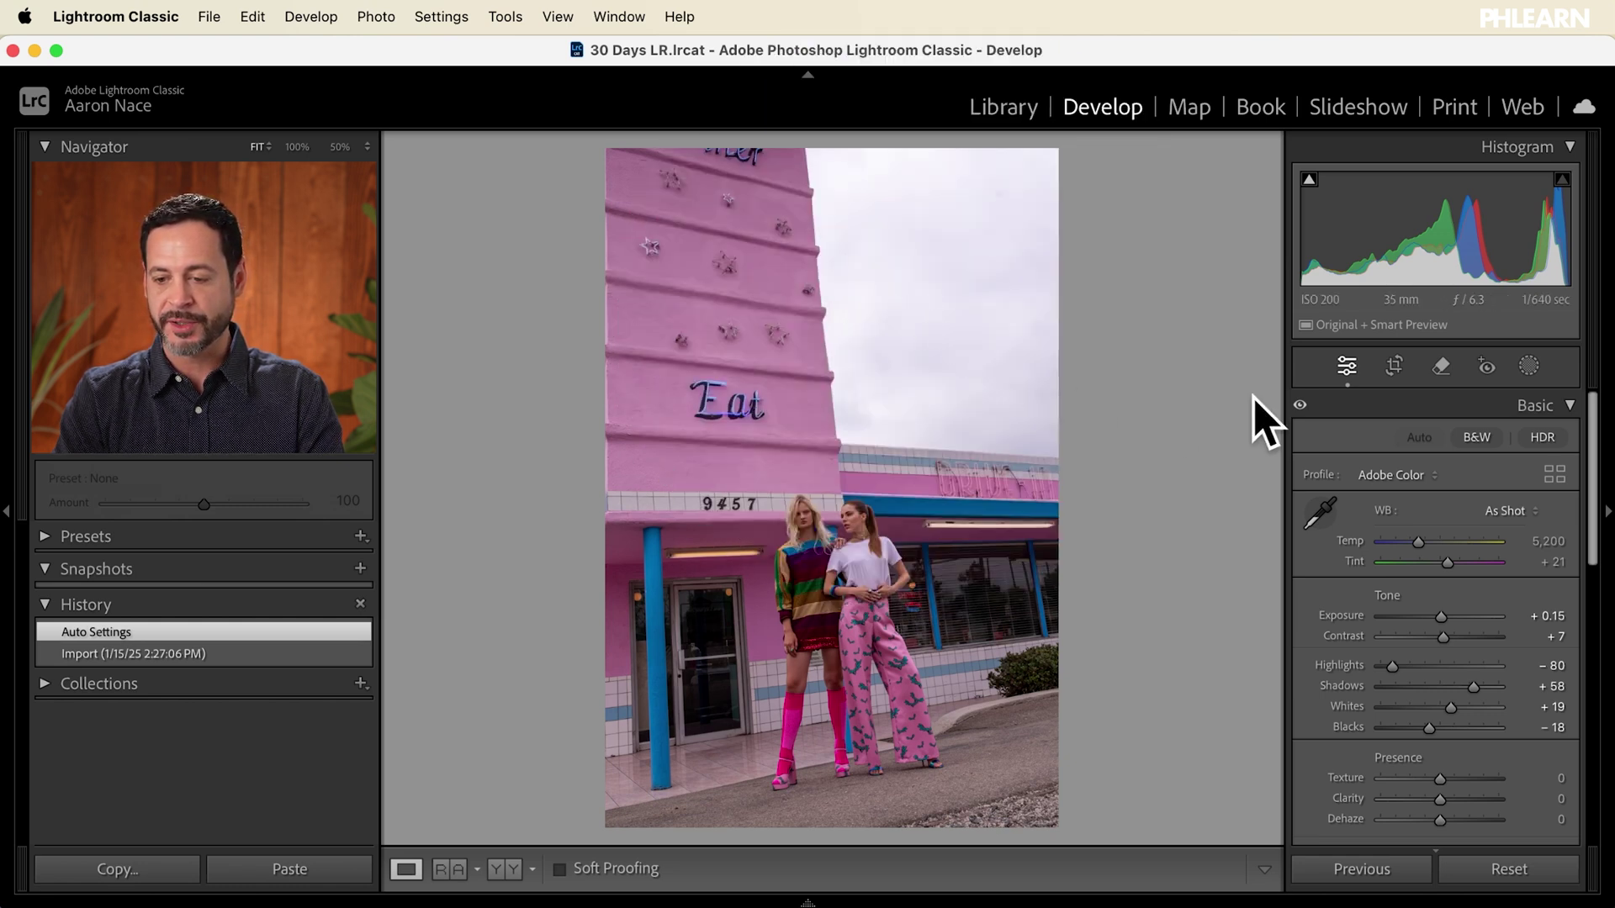
click(1528, 367)
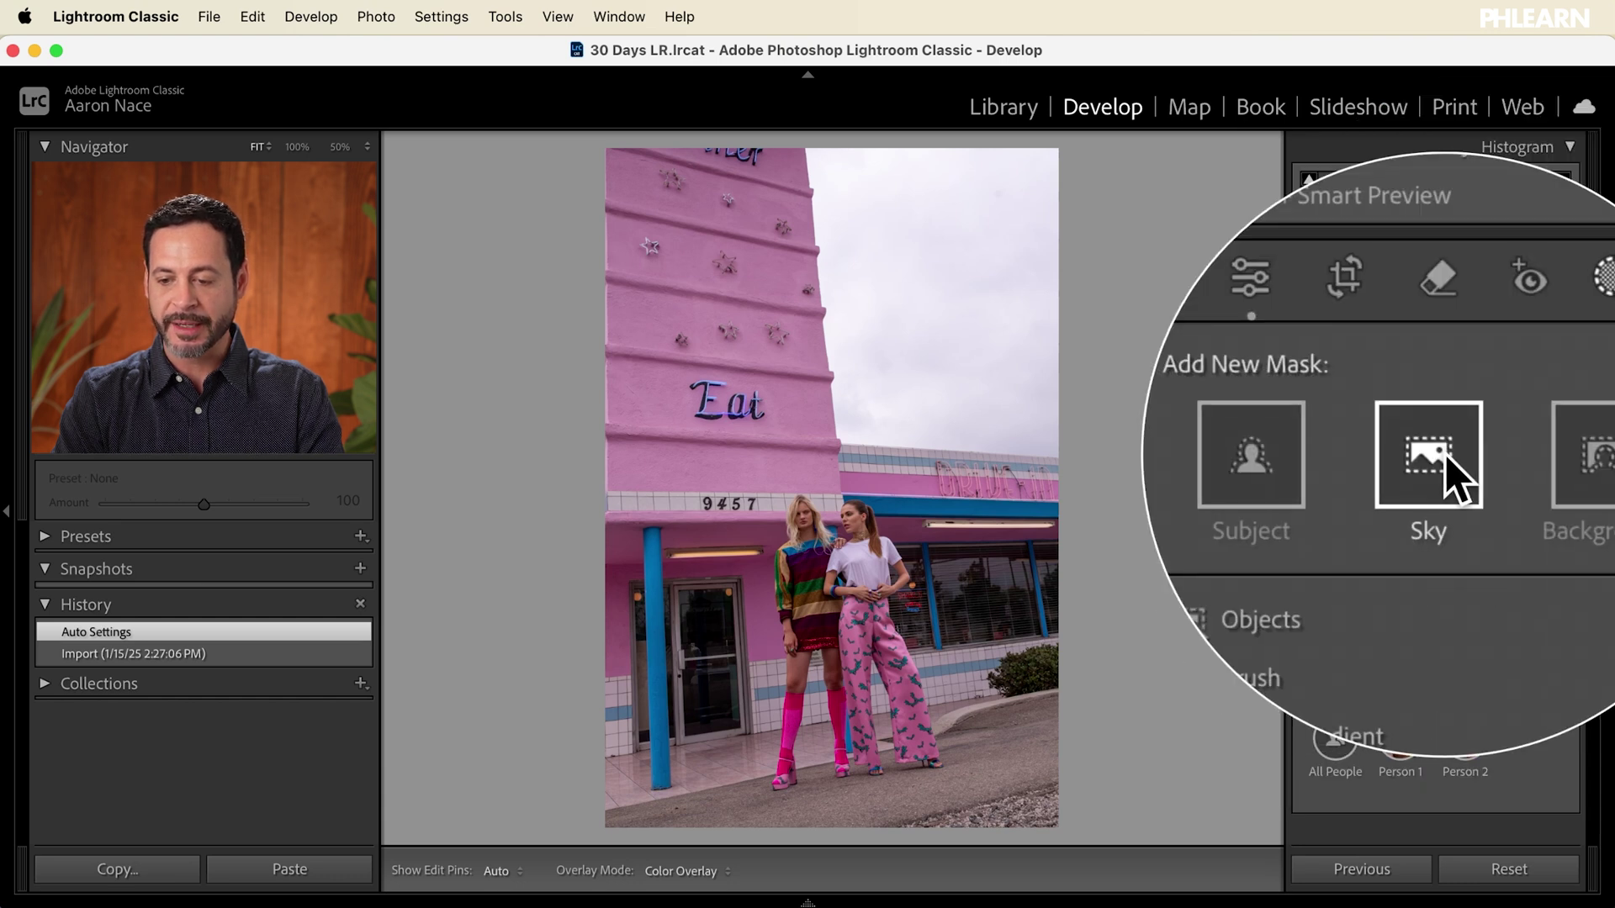
click(1443, 456)
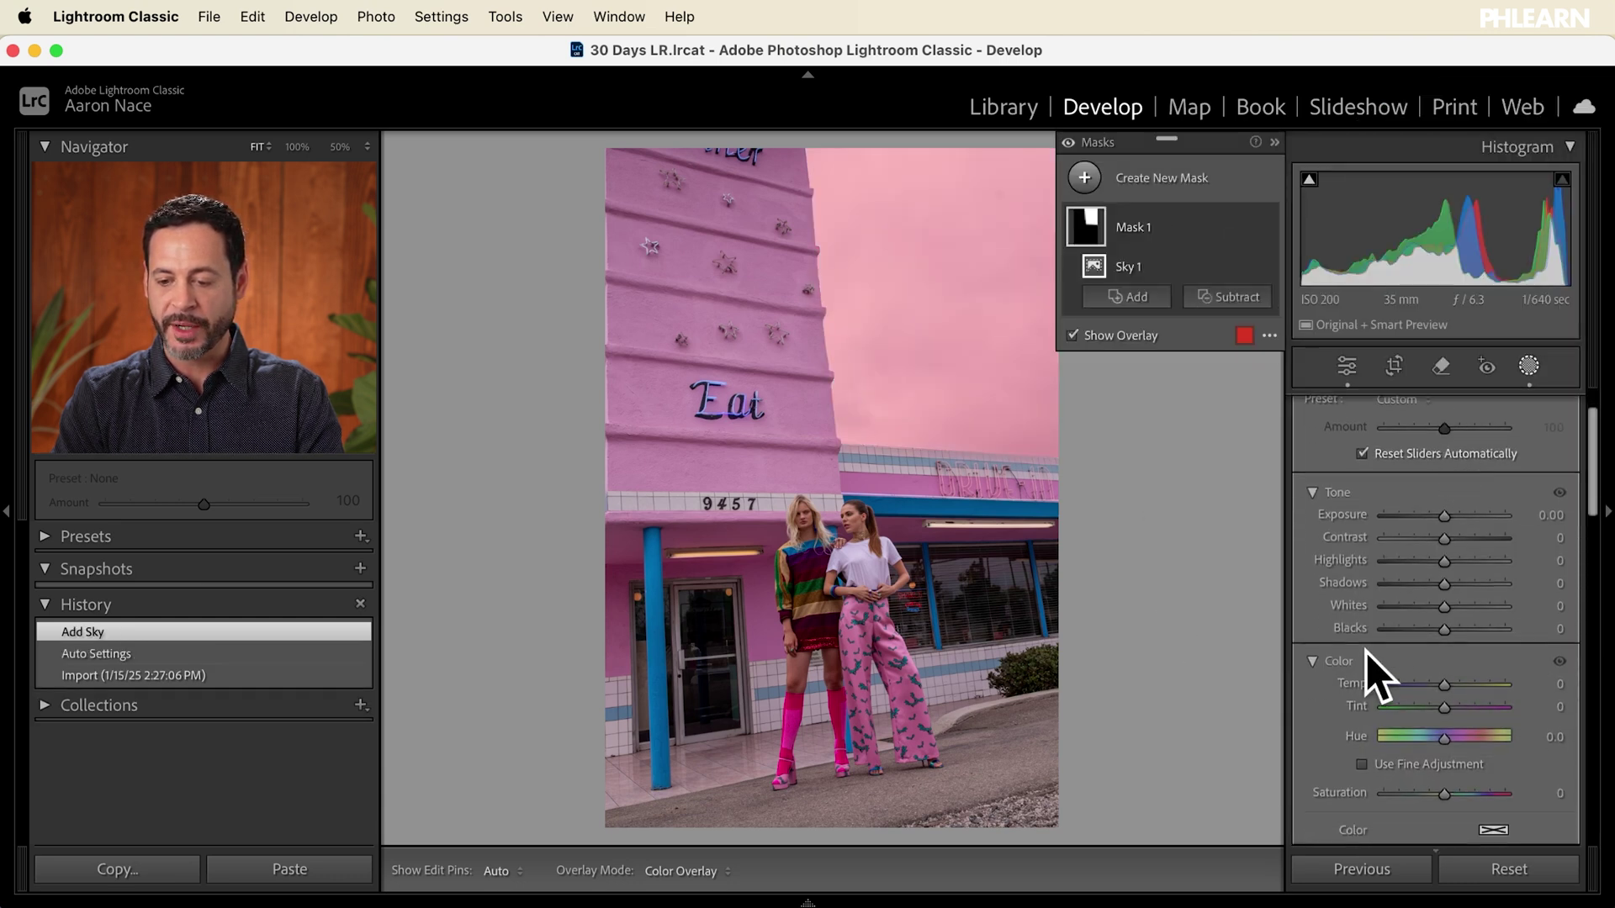
Step: Lower the sky mask's temperature and adjust its exposure, comparing against the imported original
drag(1447, 696, 1411, 685)
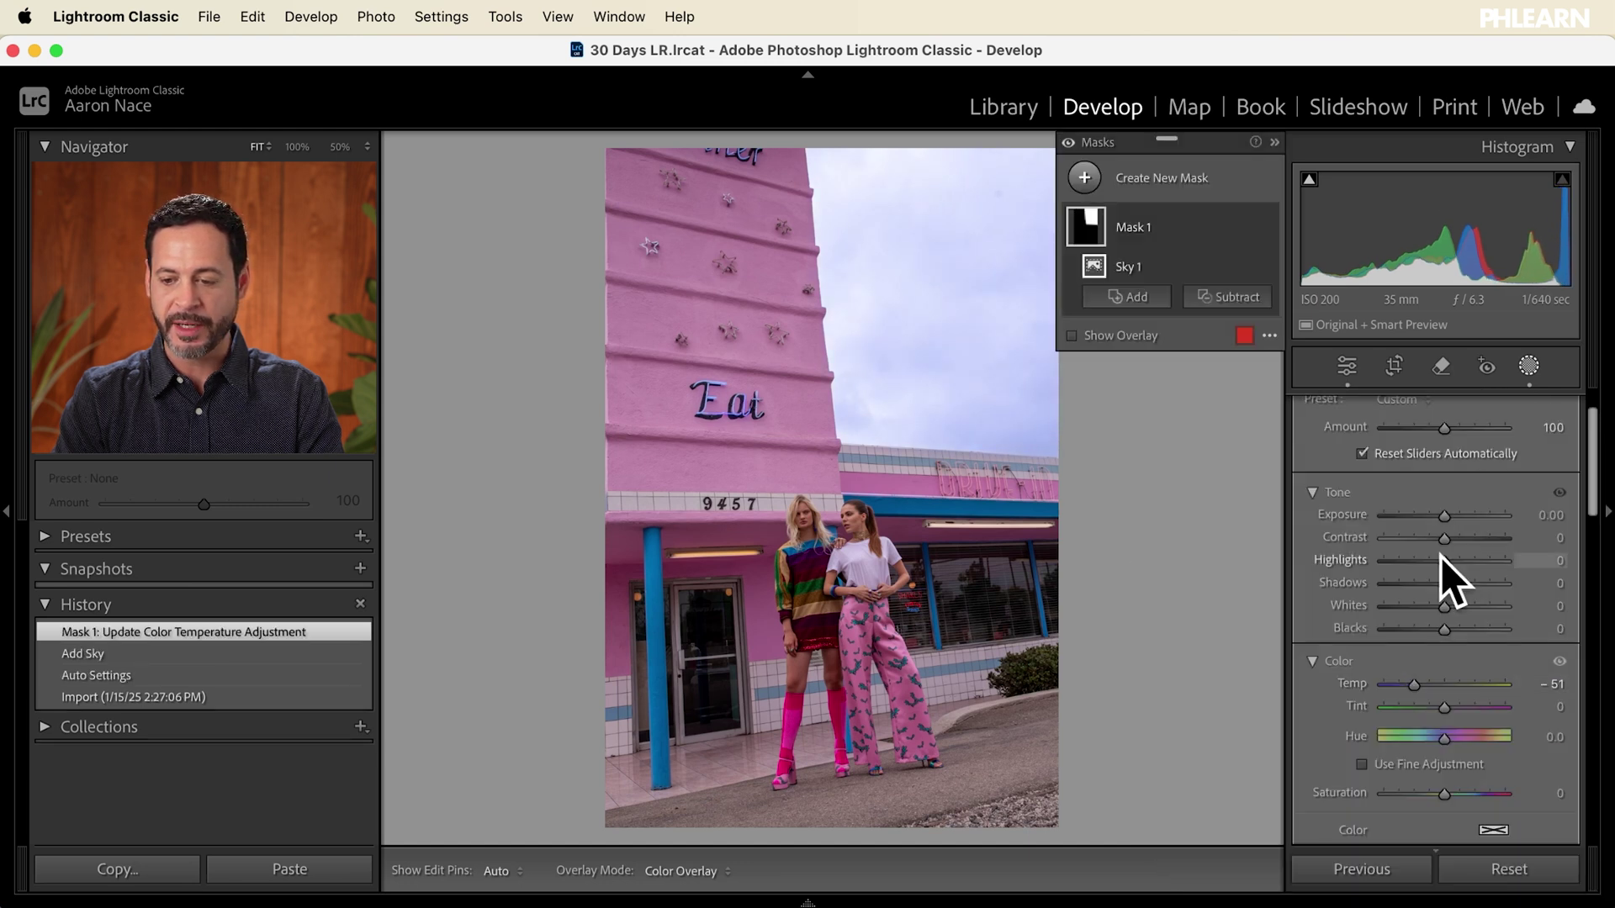
drag(1447, 518, 1451, 518)
click(316, 719)
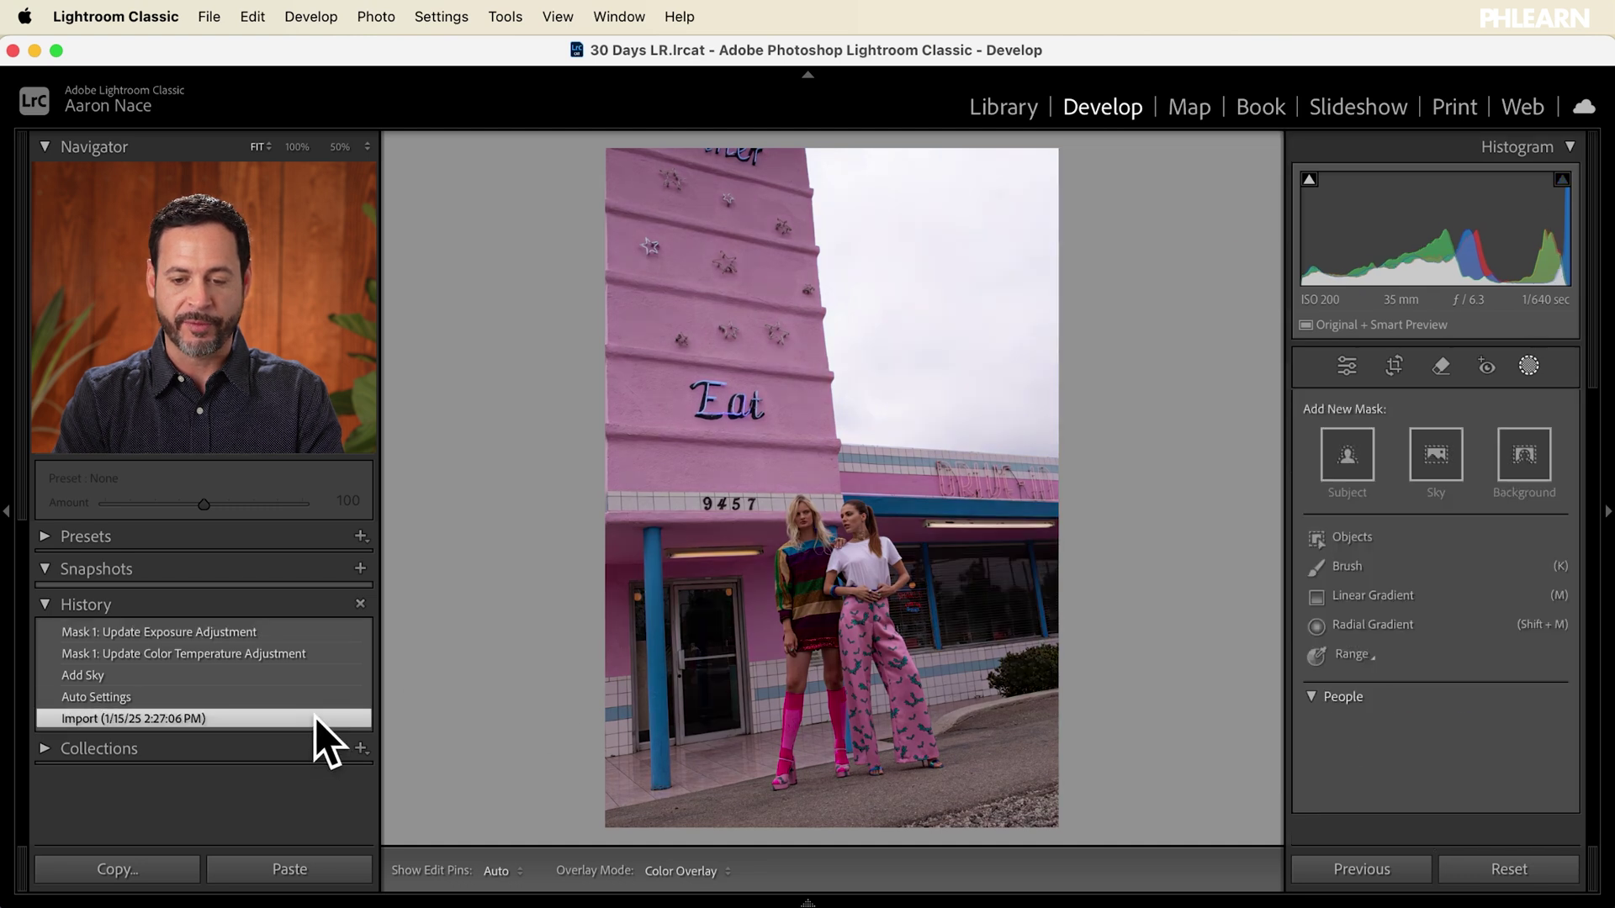
click(304, 627)
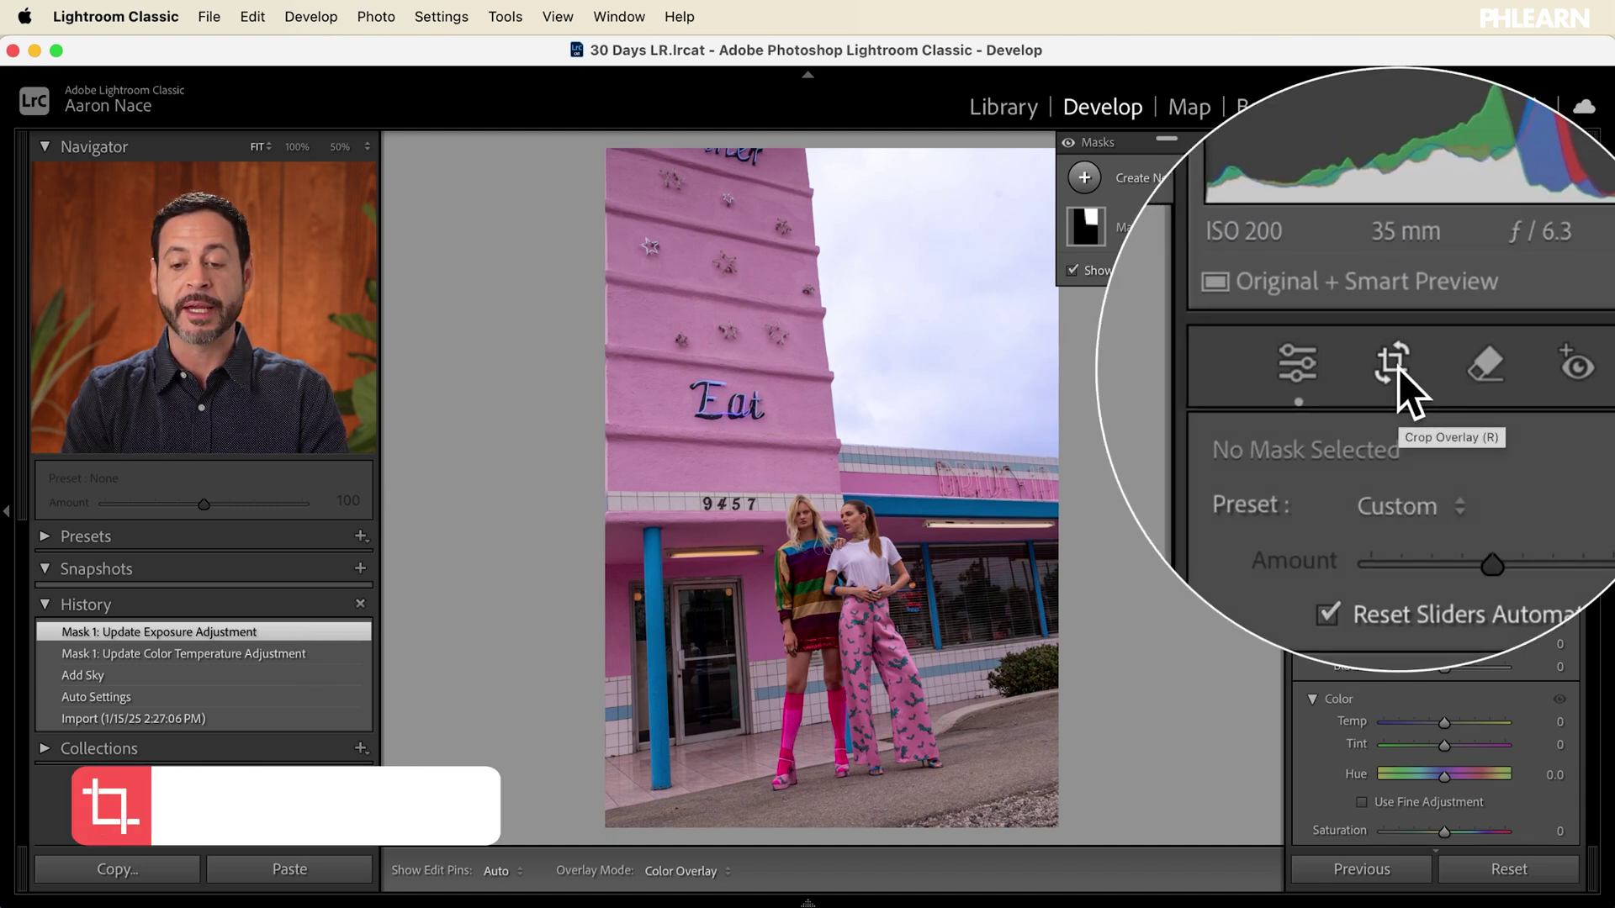
Step: Pull the crop in from the top-right corner and top edge, reposition the photo, and apply
click(1397, 368)
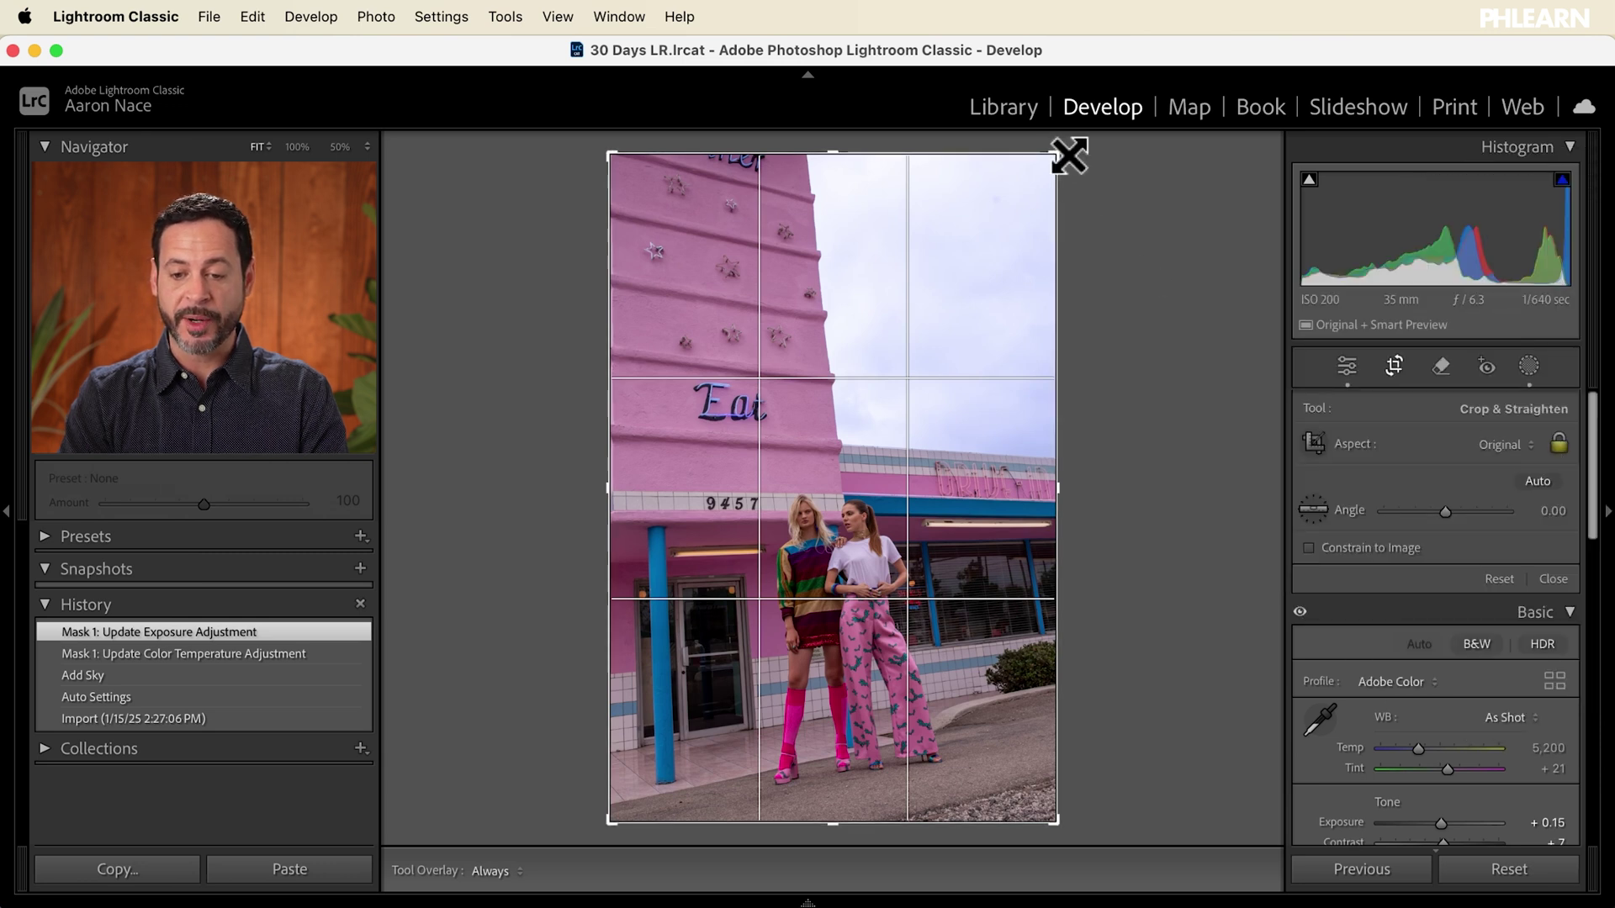
drag(1069, 156, 1003, 210)
drag(833, 212, 818, 249)
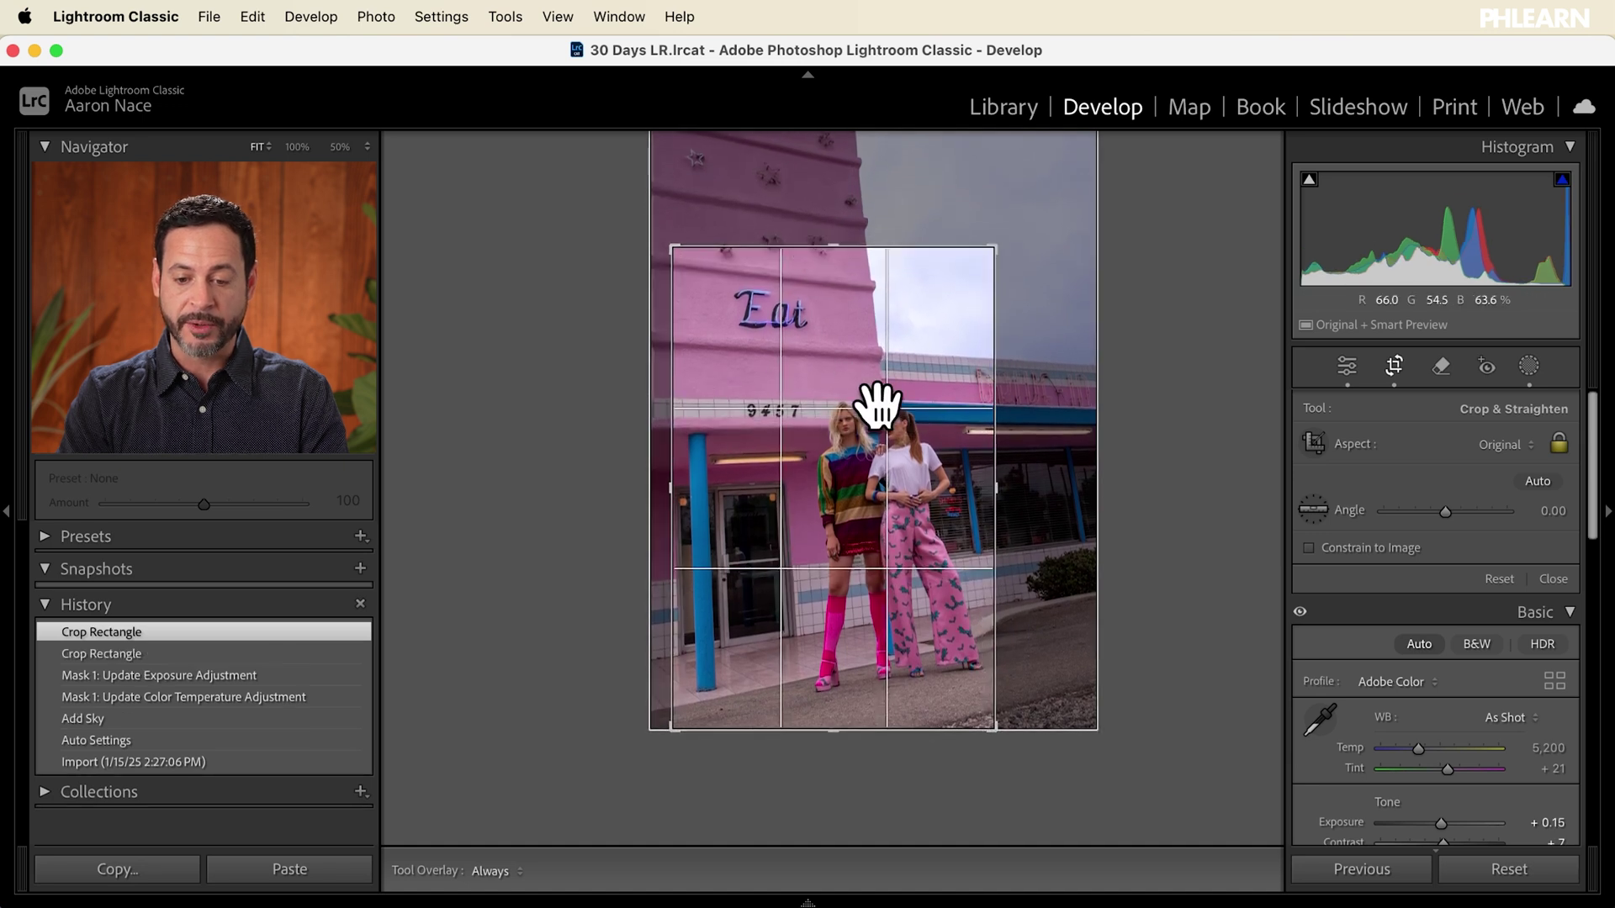
drag(876, 404, 822, 406)
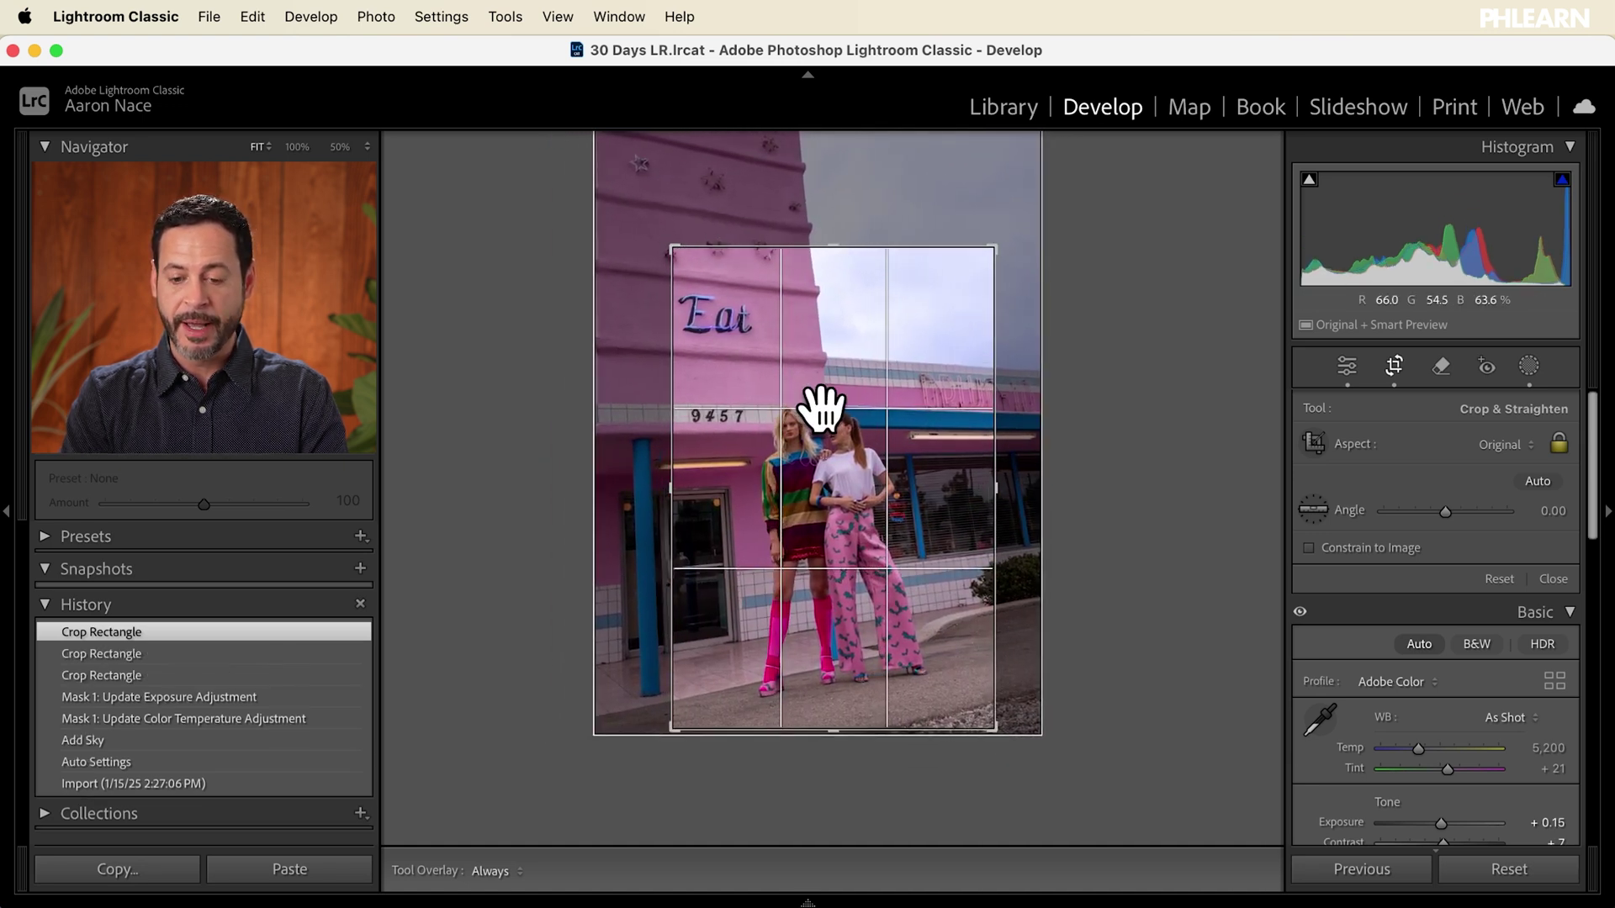
key(Return)
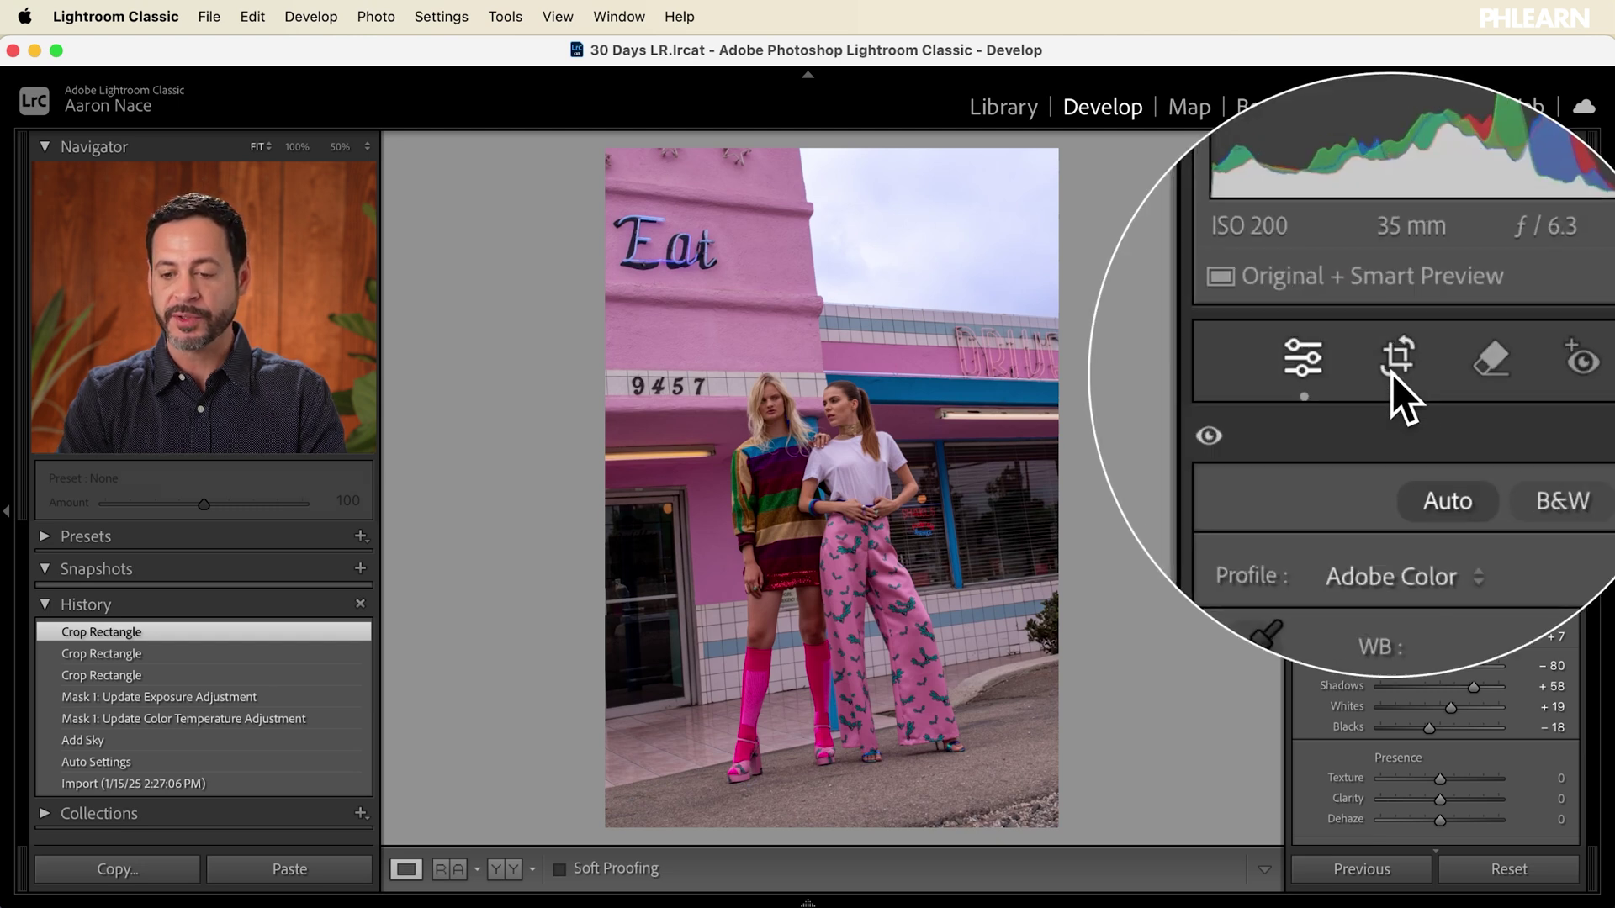
Step: Reset the crop and apply a square 1 x 1 crop with the photo shifted up
click(1392, 374)
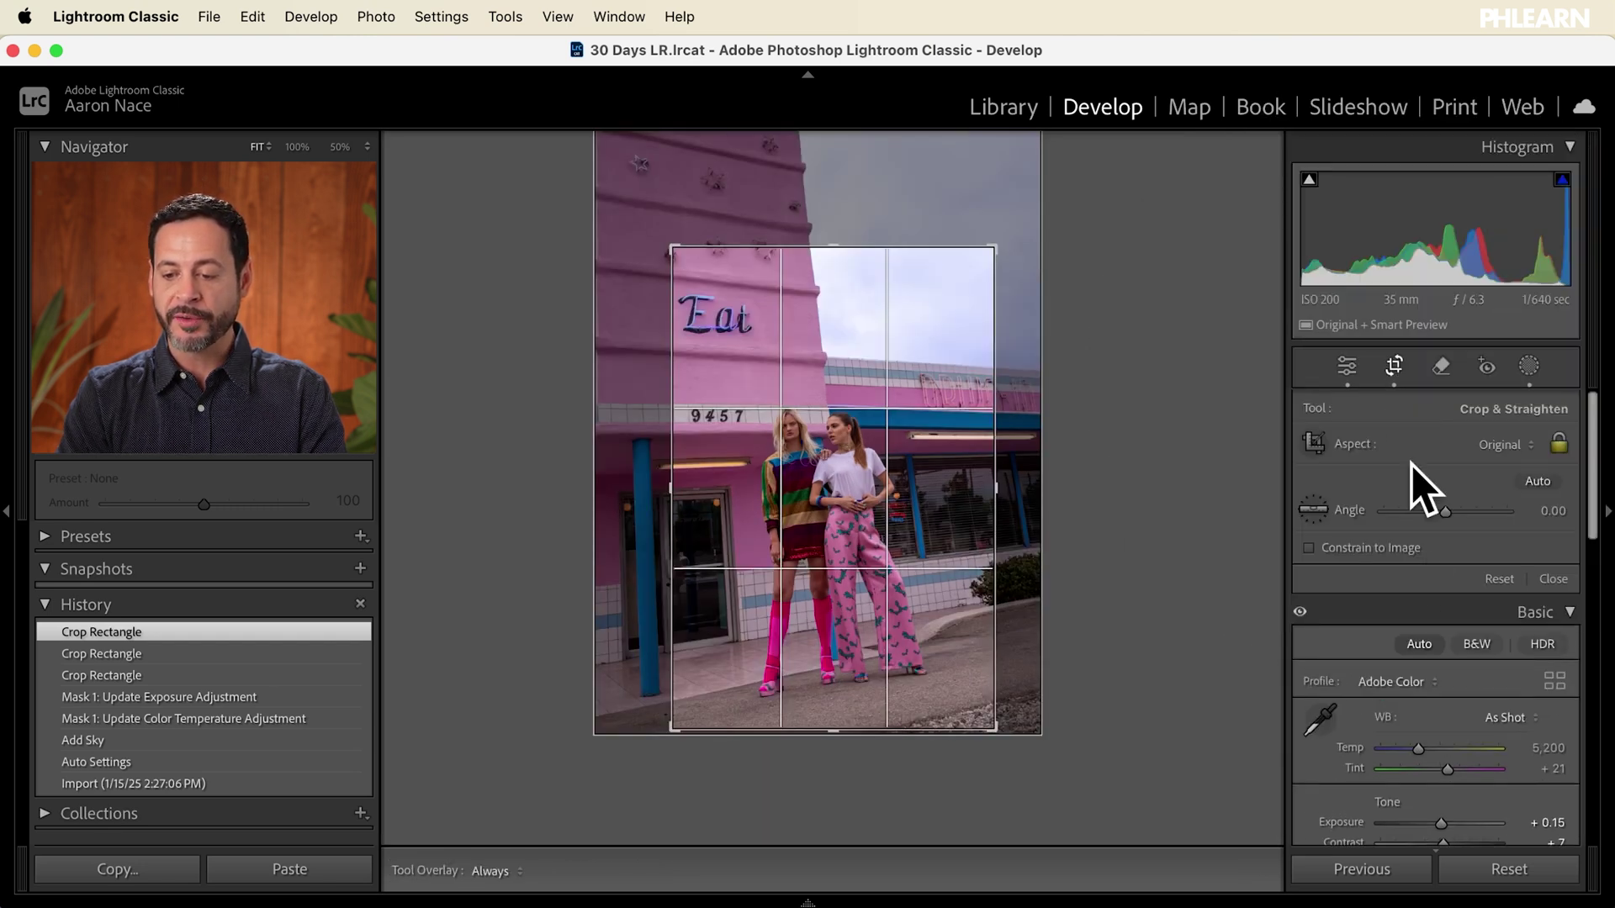
click(1498, 580)
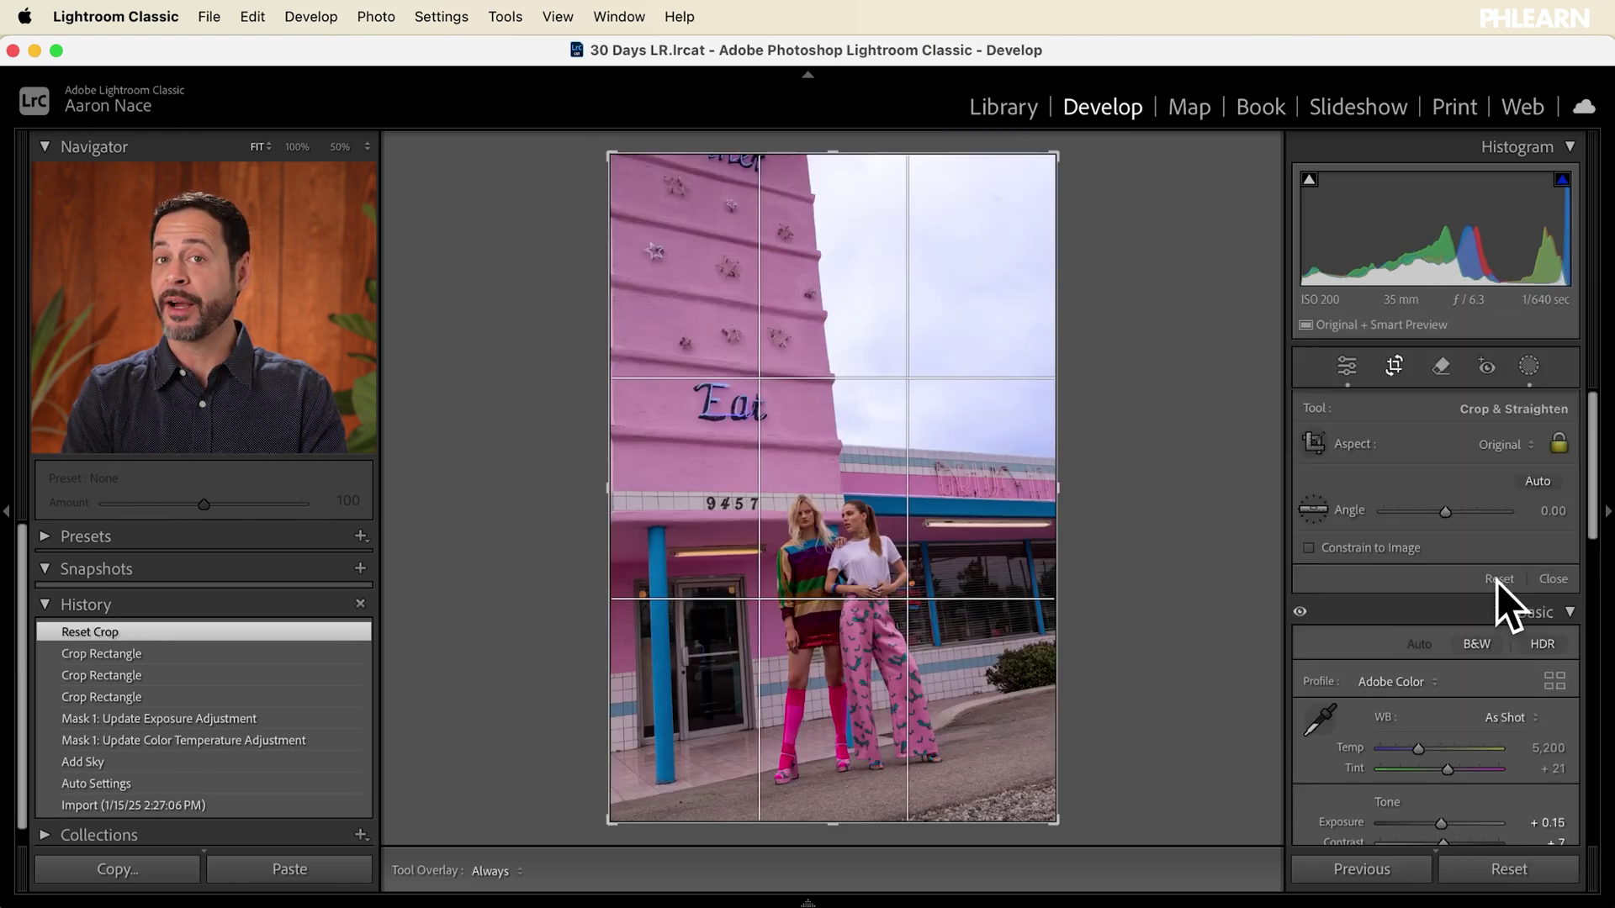
click(1502, 444)
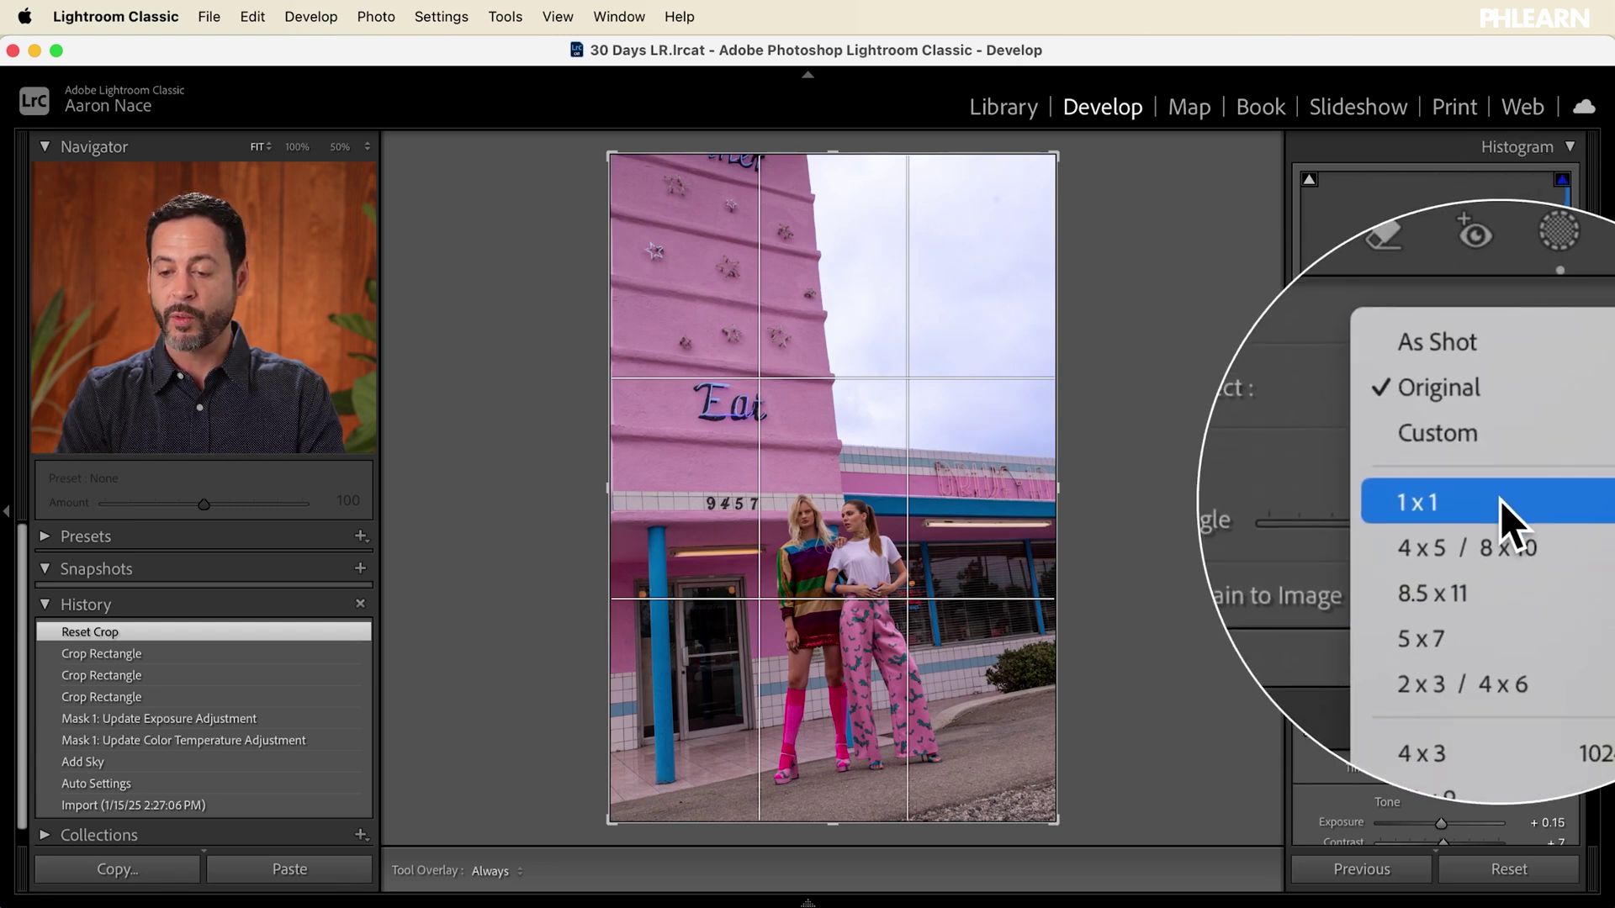
click(1514, 502)
drag(940, 584, 932, 488)
key(Return)
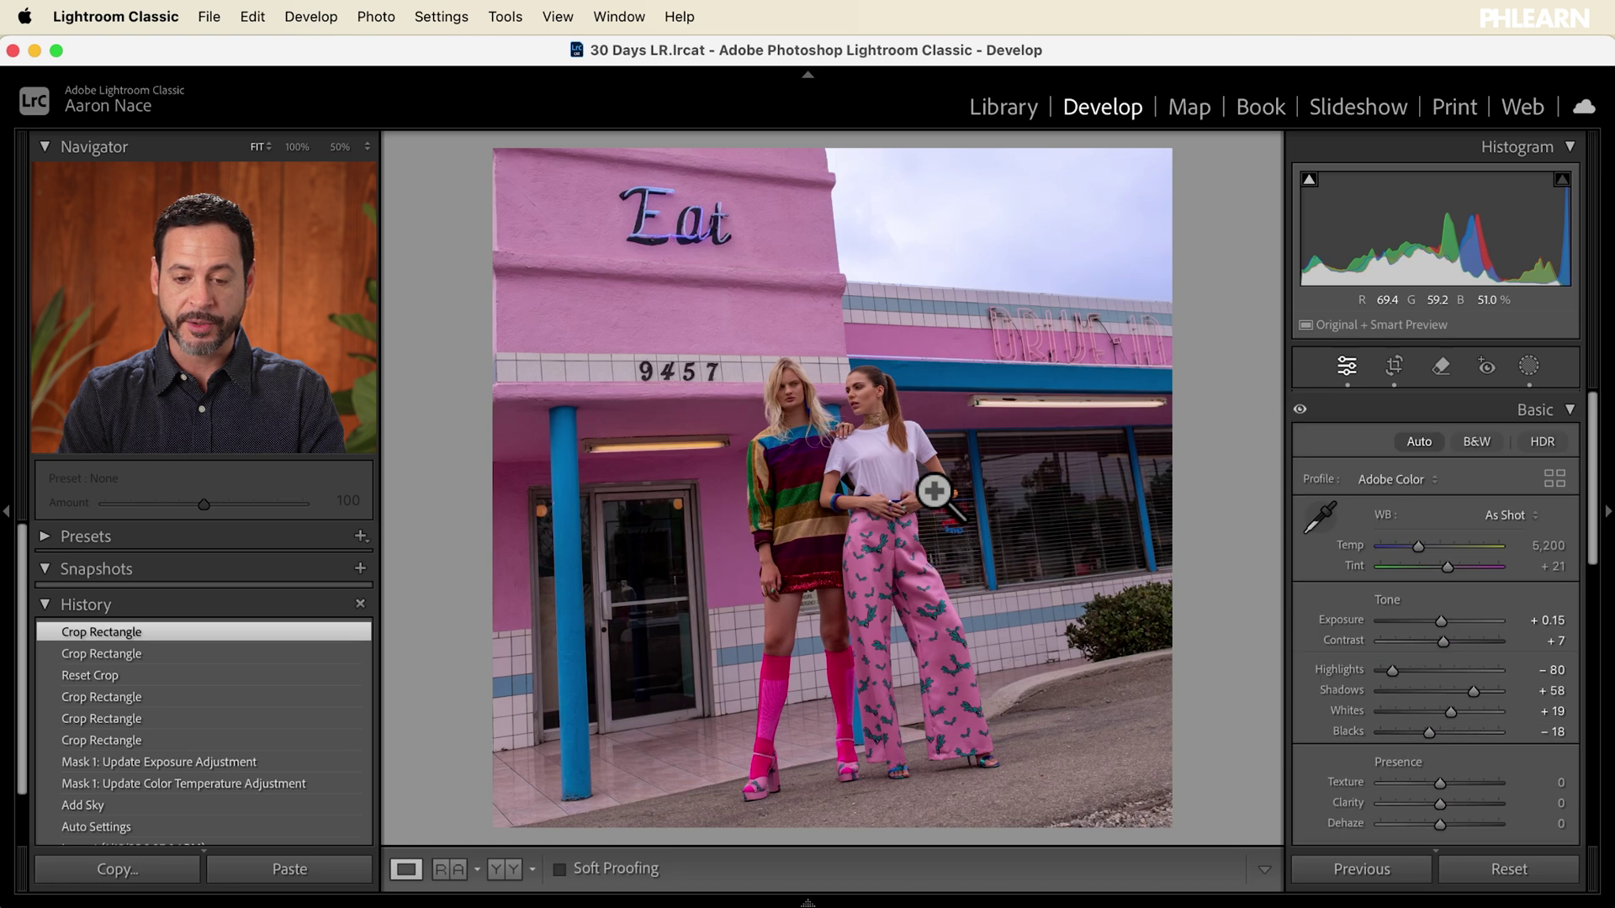
click(1392, 369)
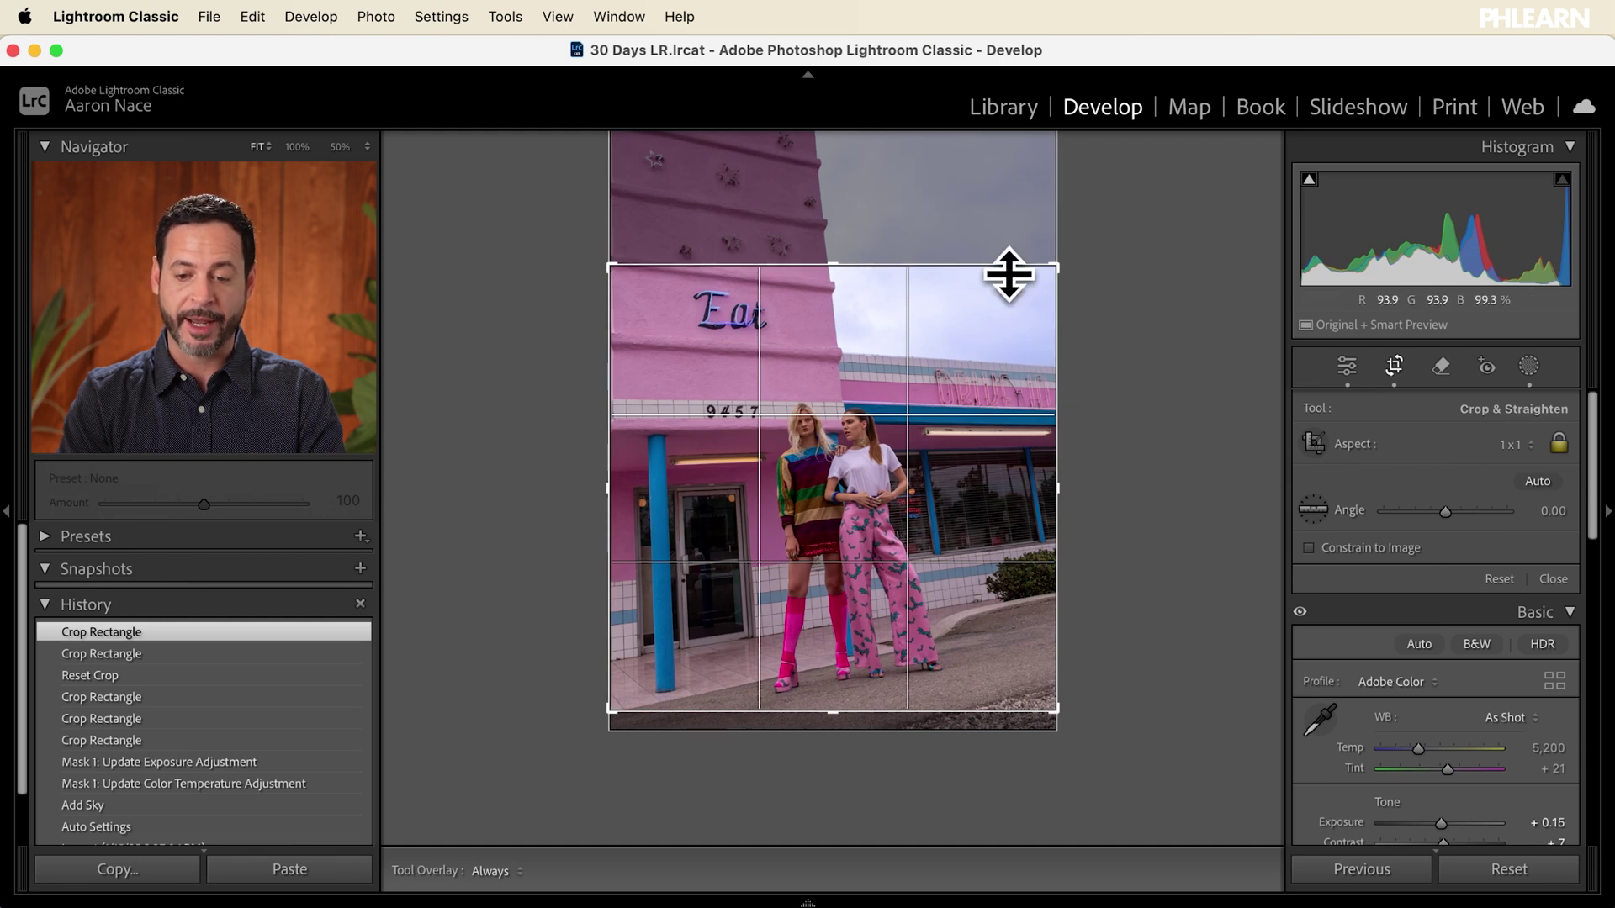
Step: Rotate the photo to 7.52°, shrink the square crop around the models, recentre, and apply
mouse_move(1099, 492)
mouse_down()
mouse_move(1093, 475)
mouse_move(1092, 521)
mouse_up()
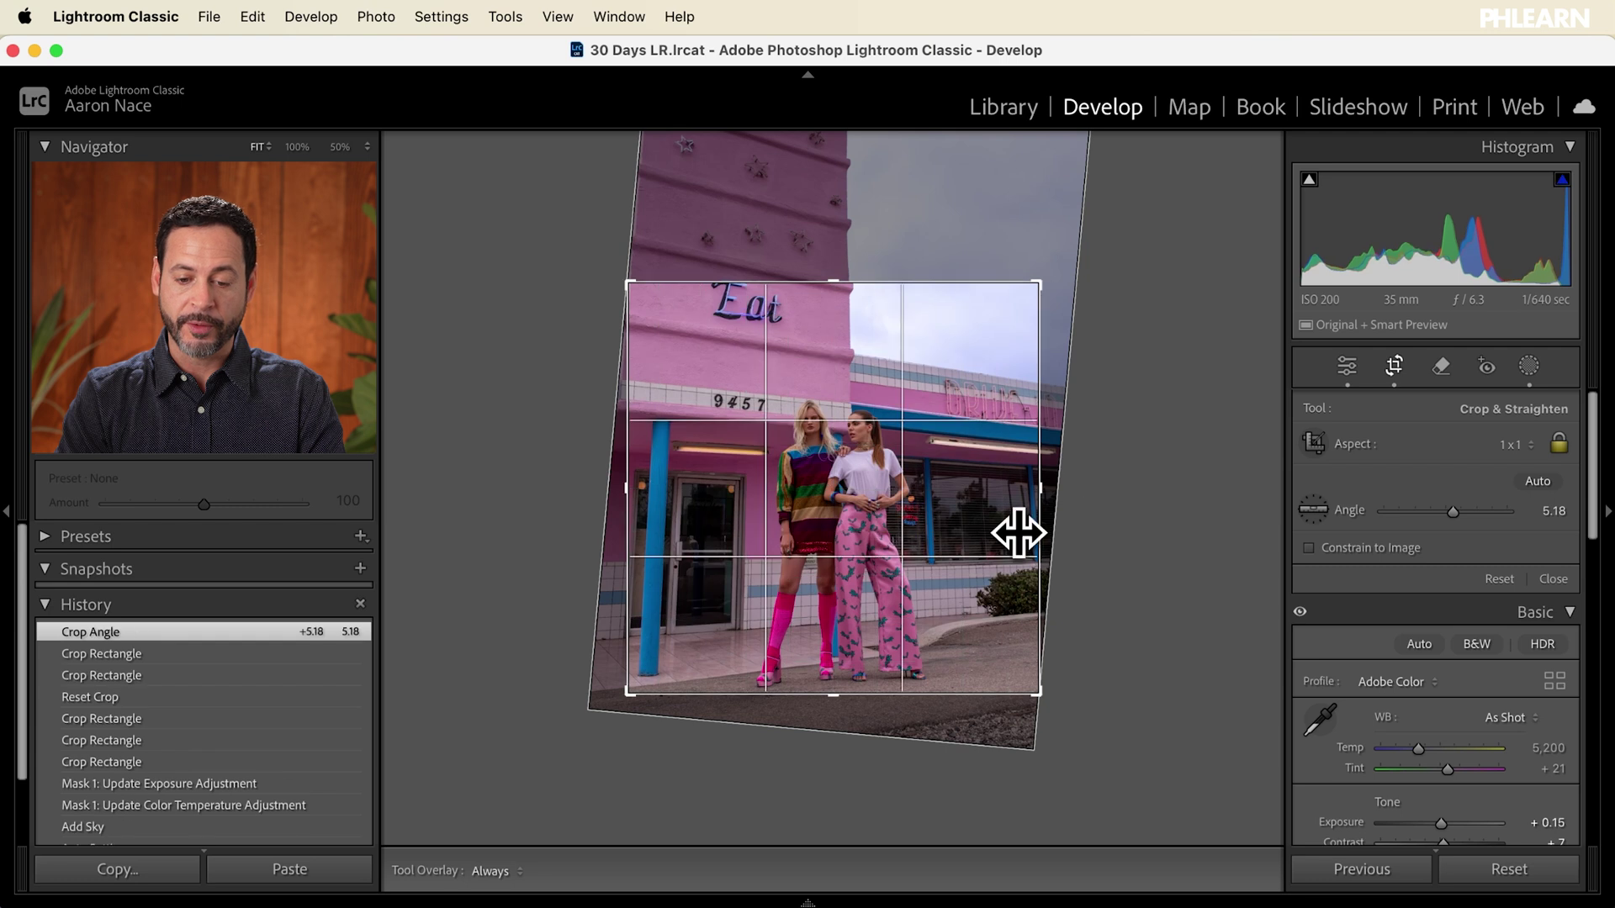
drag(897, 541, 891, 516)
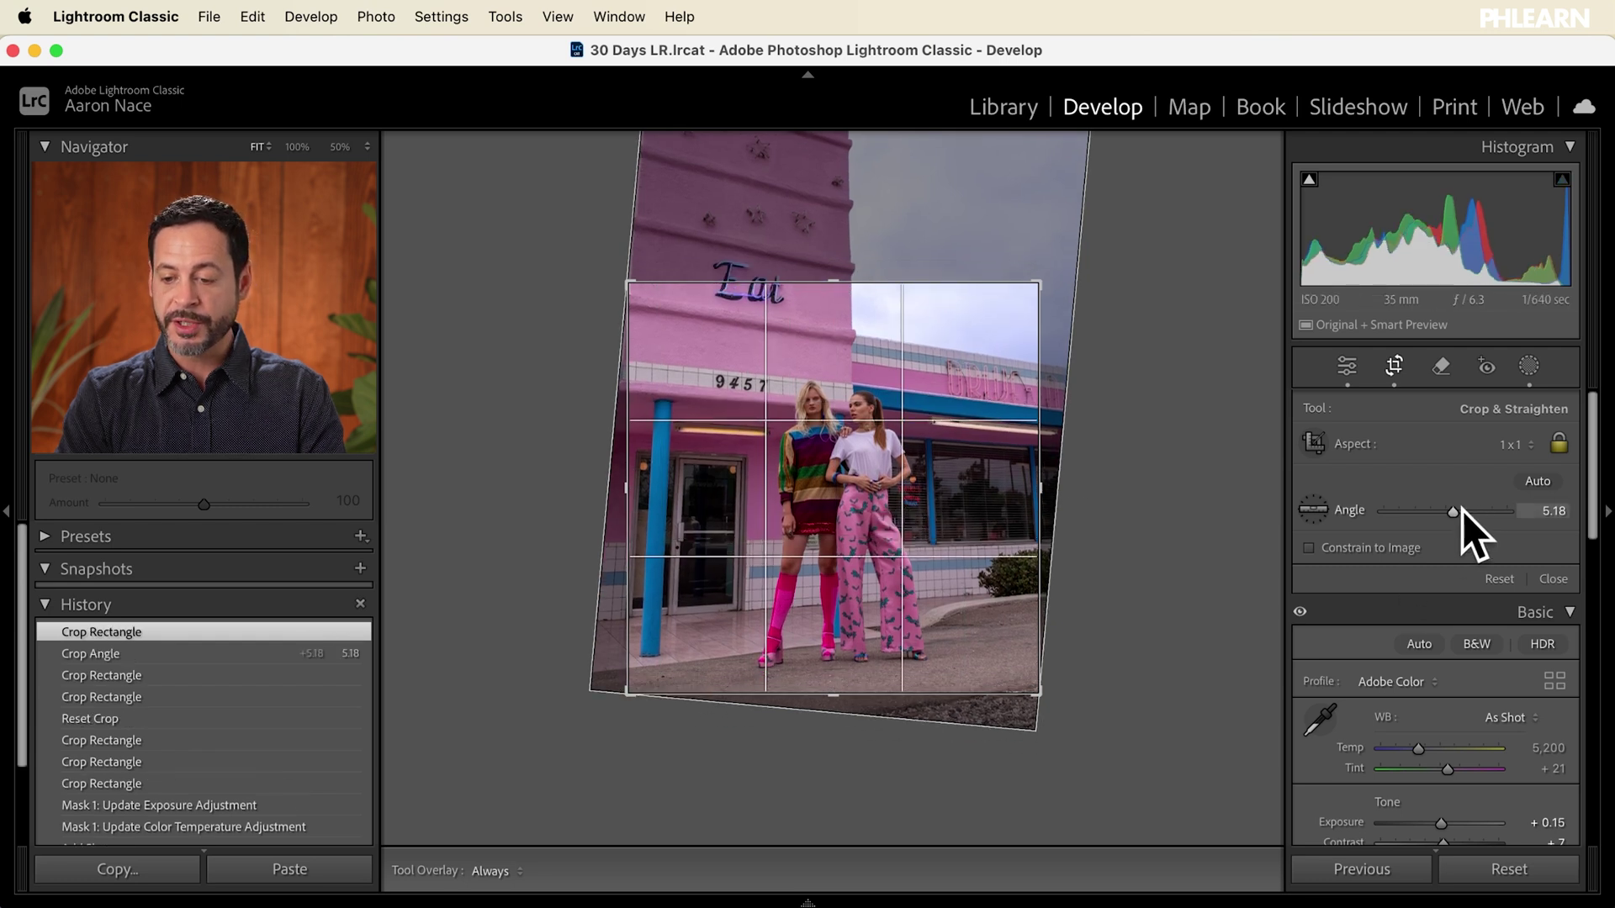
mouse_move(1461, 509)
mouse_down()
mouse_move(1434, 508)
mouse_move(1457, 508)
mouse_up()
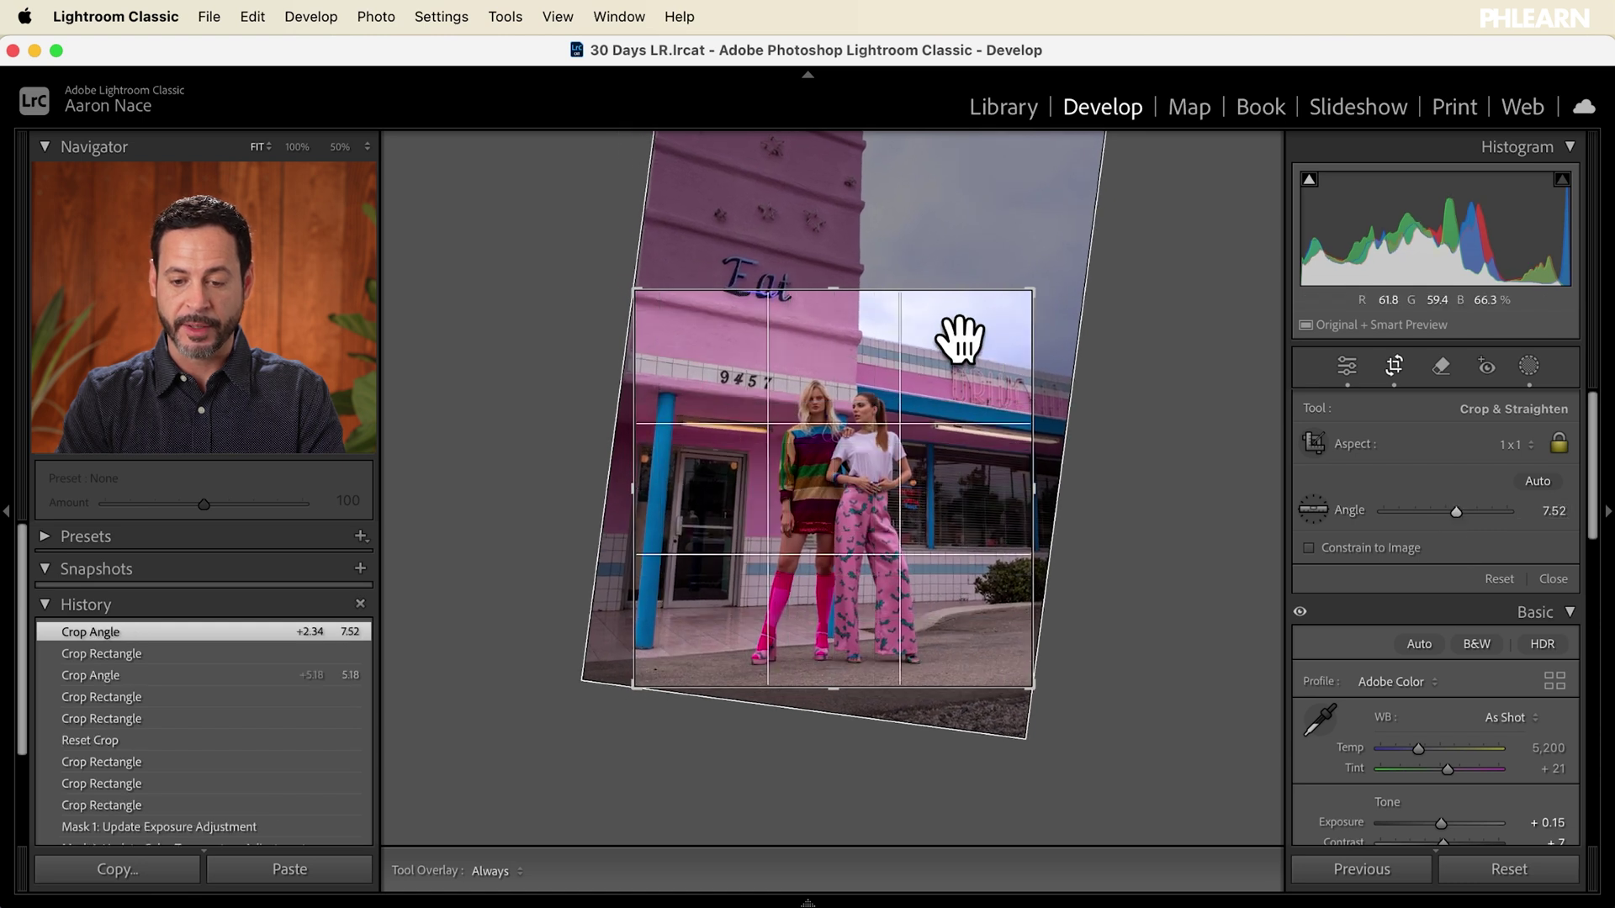
drag(1033, 294, 1024, 310)
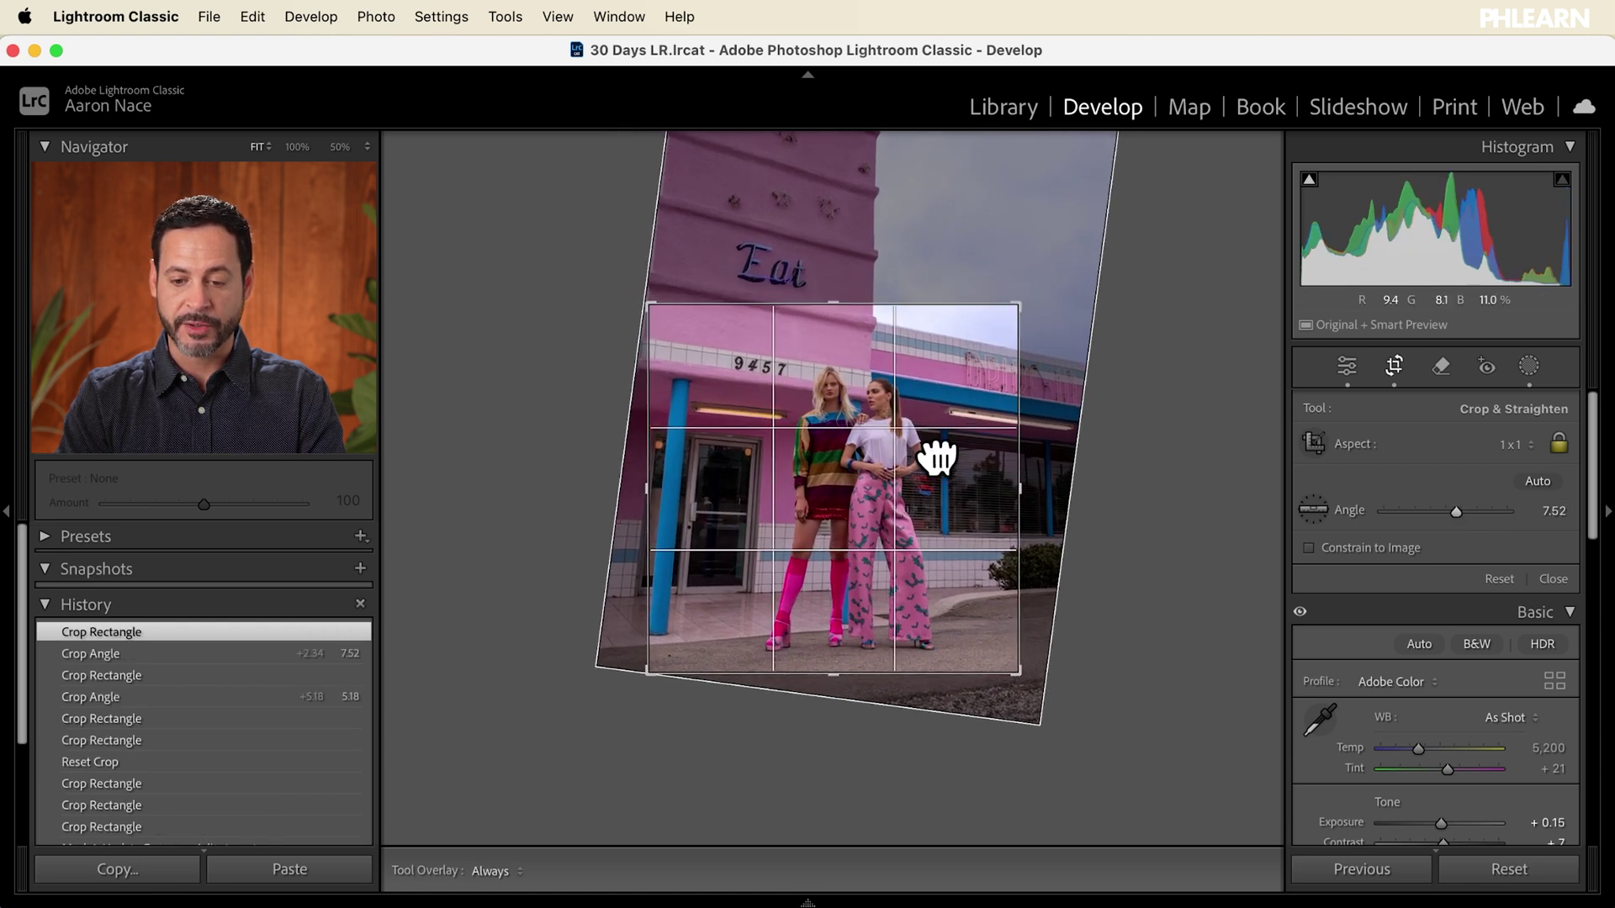
drag(937, 455, 915, 429)
key(Return)
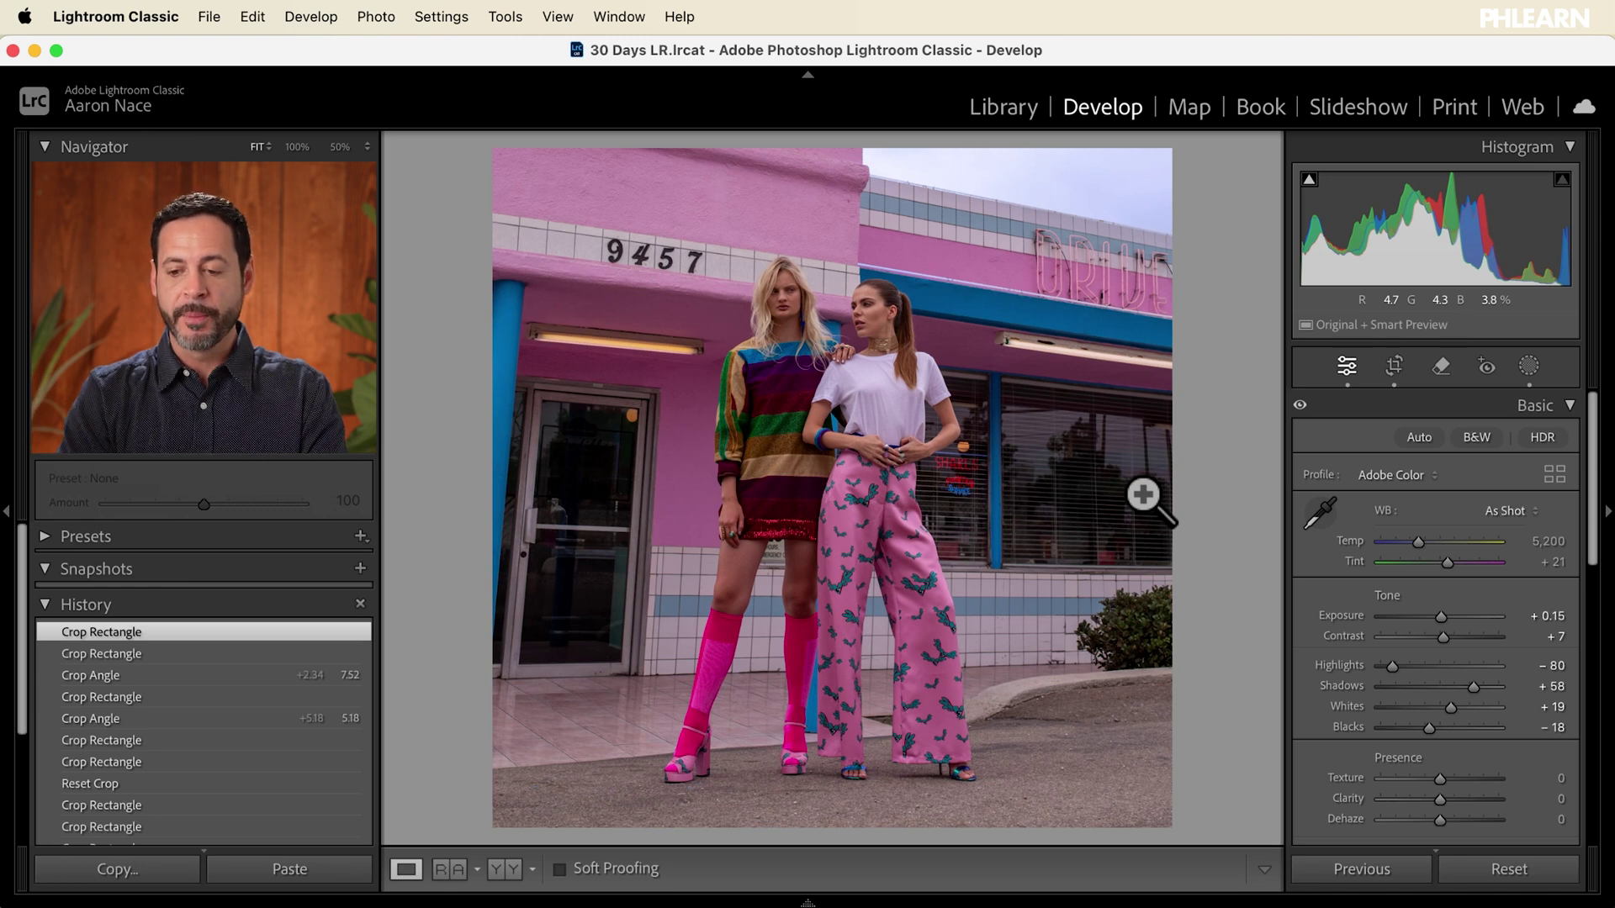
Step: Reset the crop to the full uncropped photo at 0.00° with Original aspect
click(1394, 368)
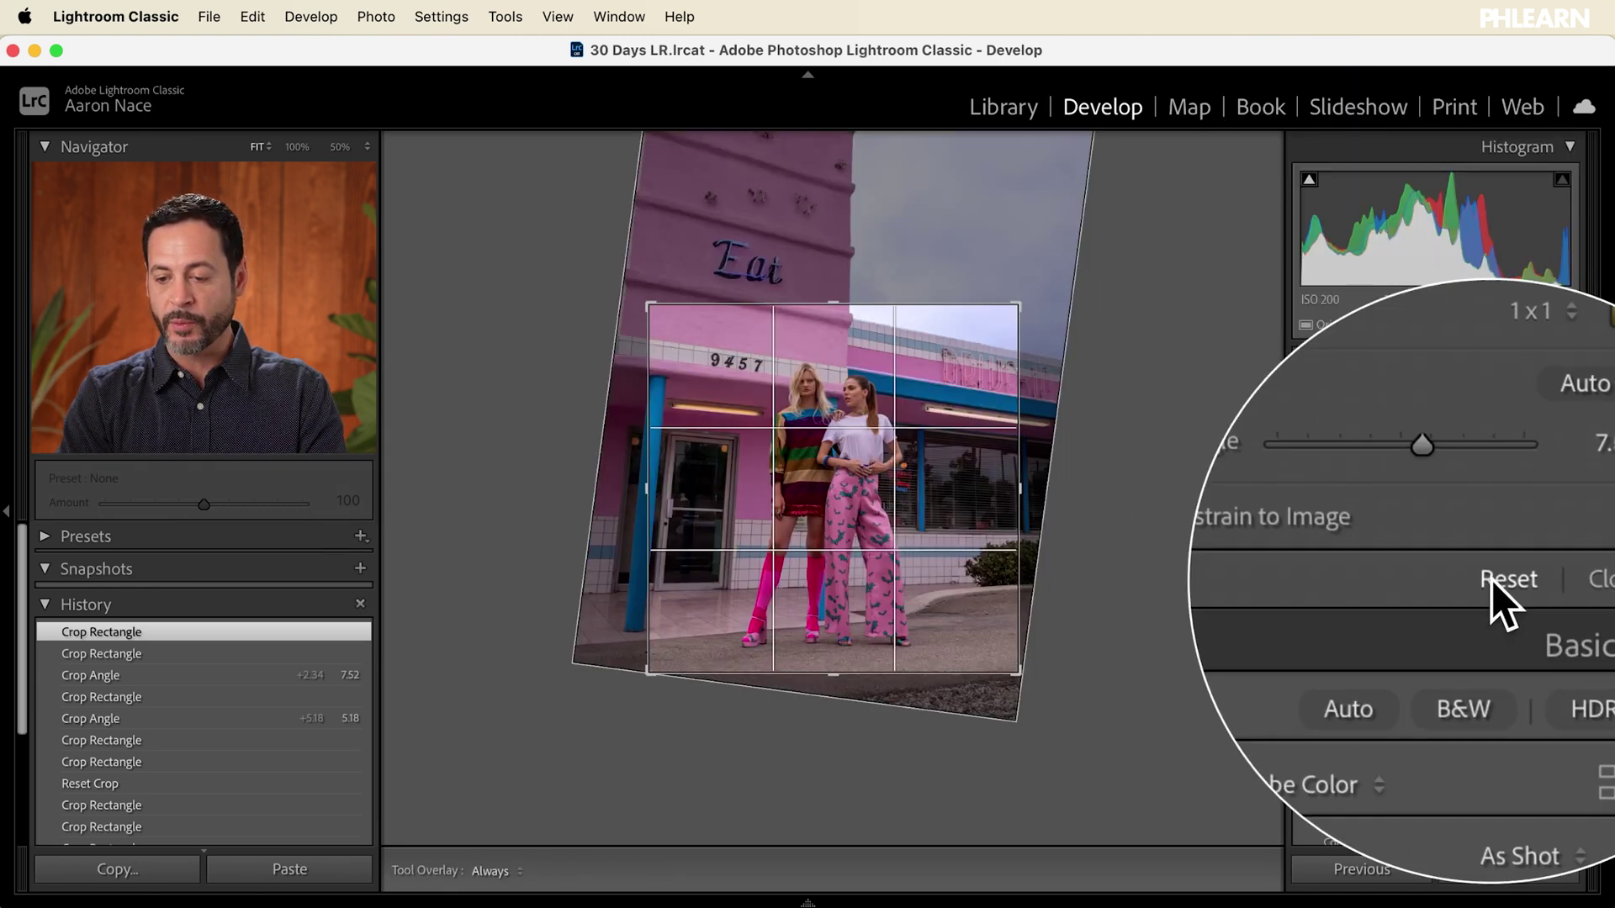
click(1496, 579)
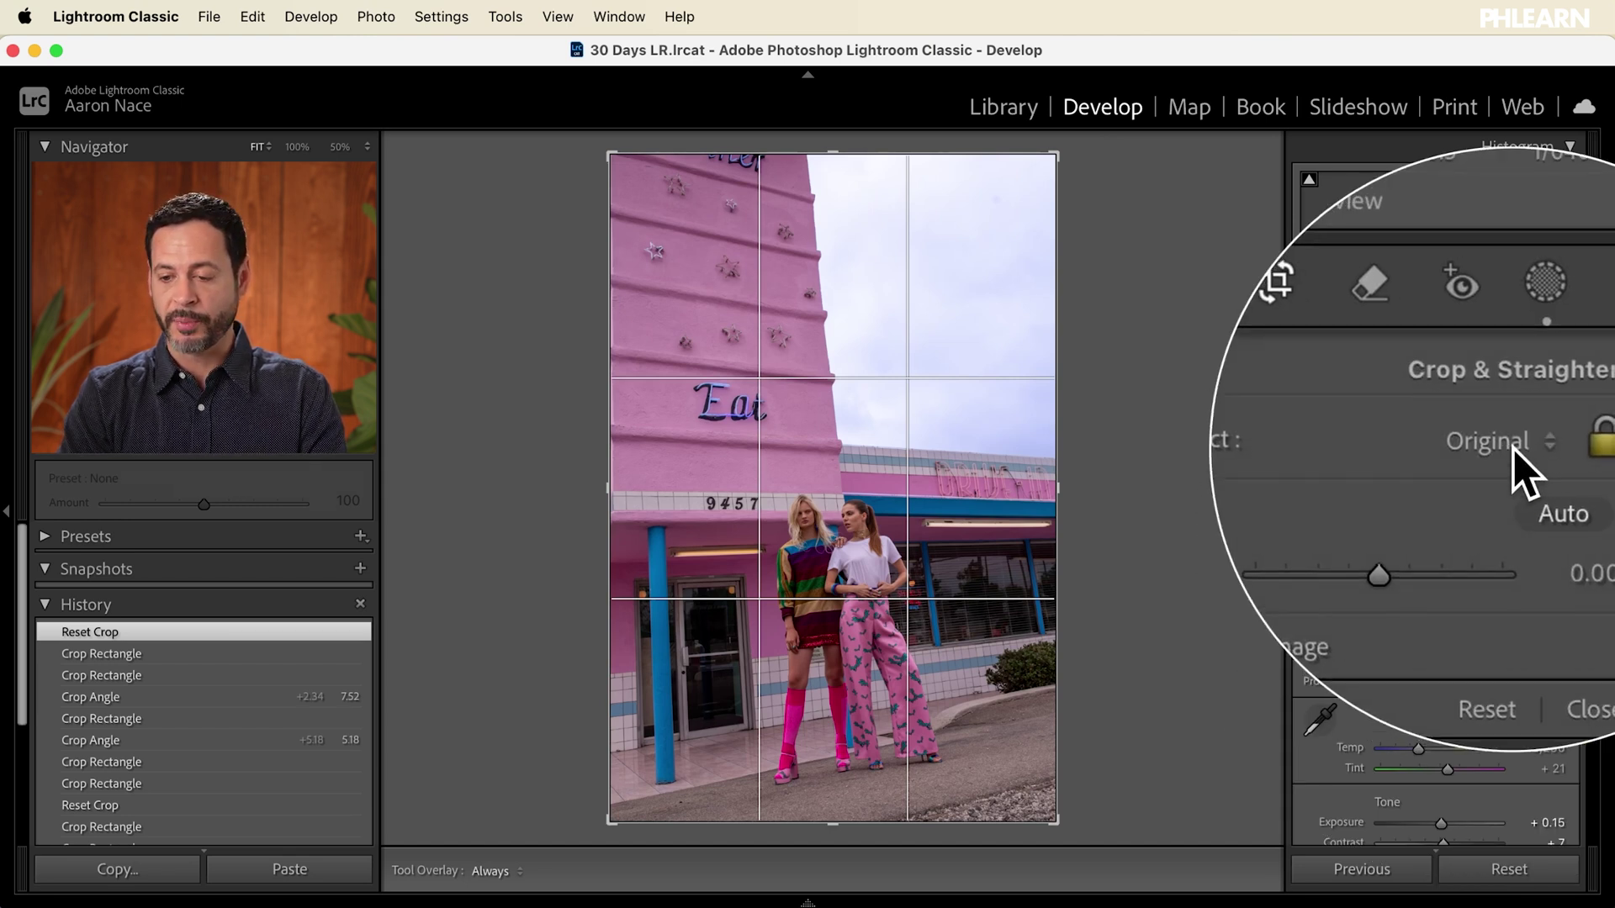
Step: Set the crop aspect to 5 x 7 and frame the crop box tightly around the models
click(1512, 450)
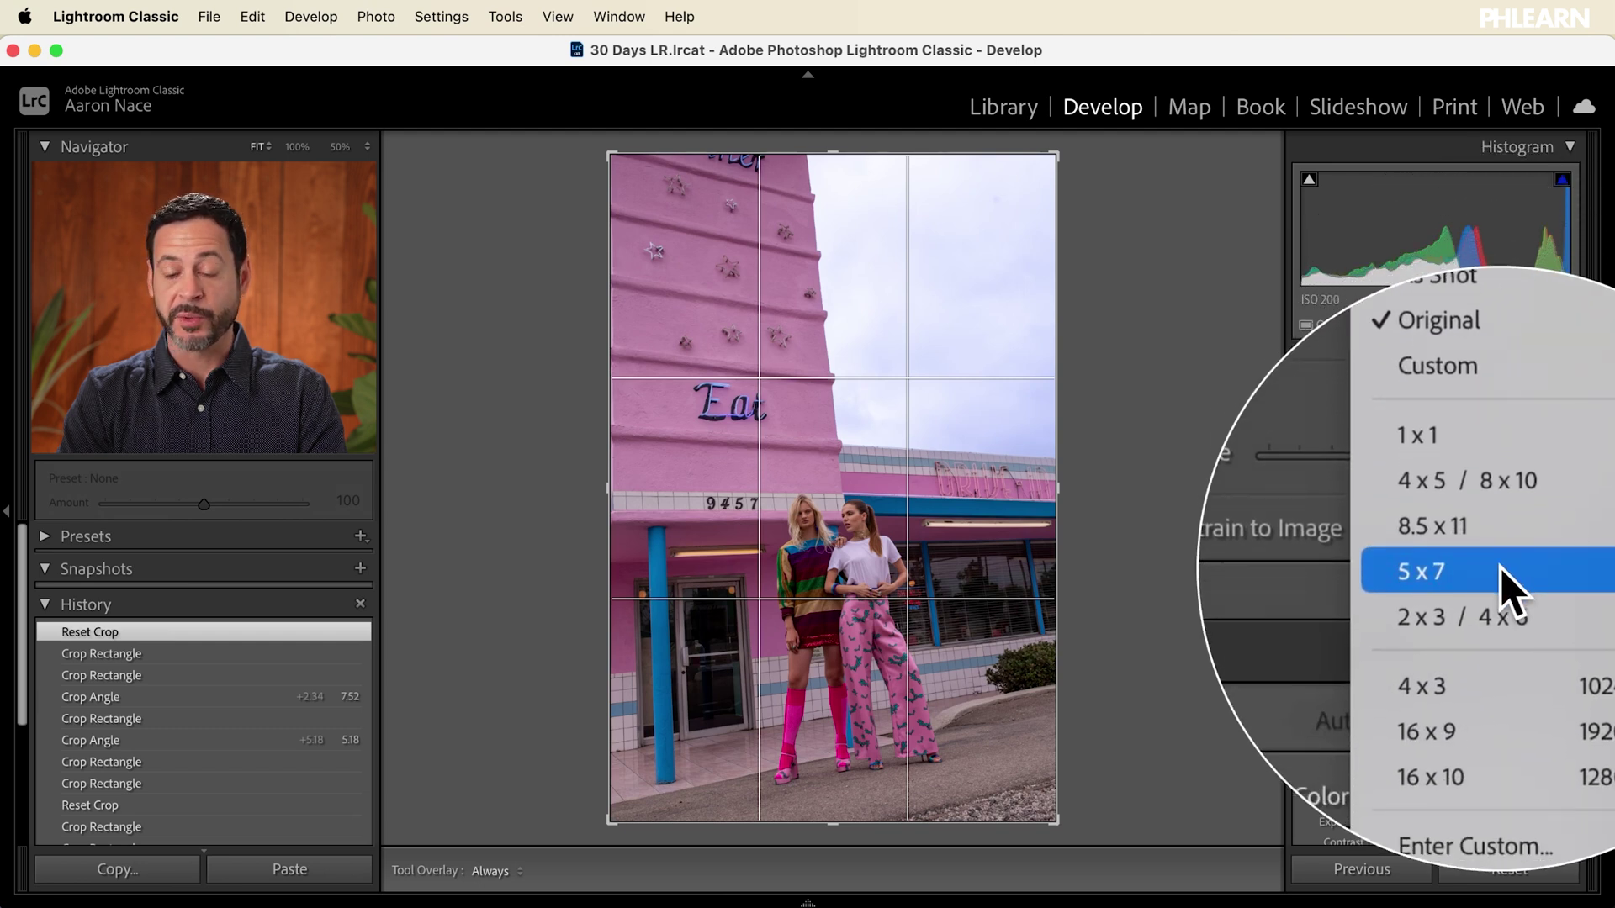
click(1503, 572)
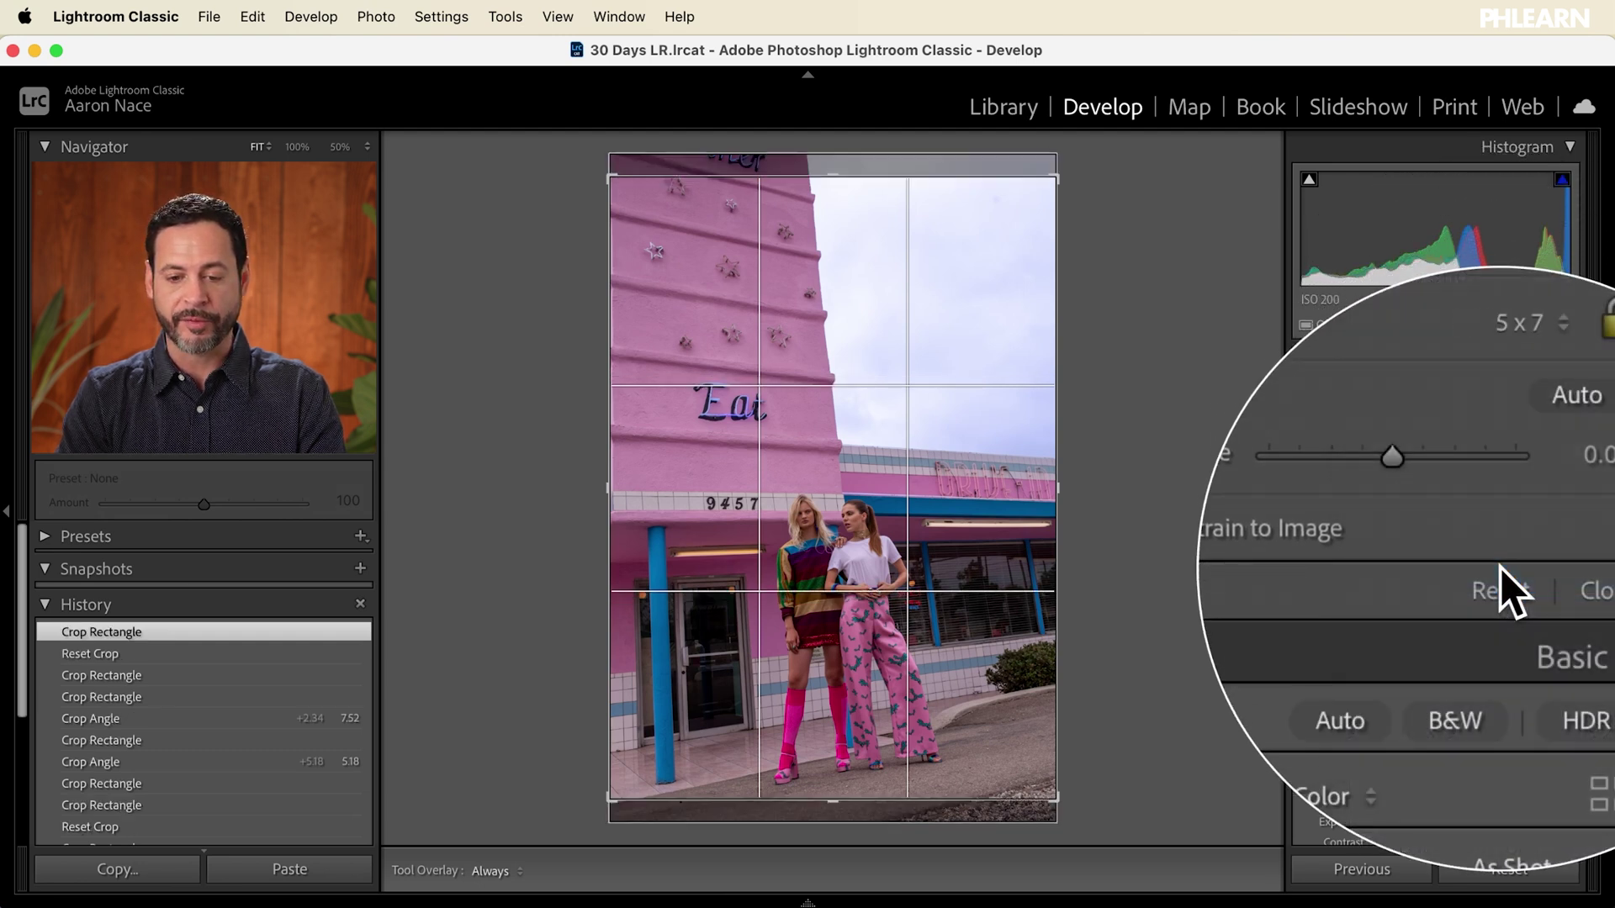
drag(1060, 176, 1110, 326)
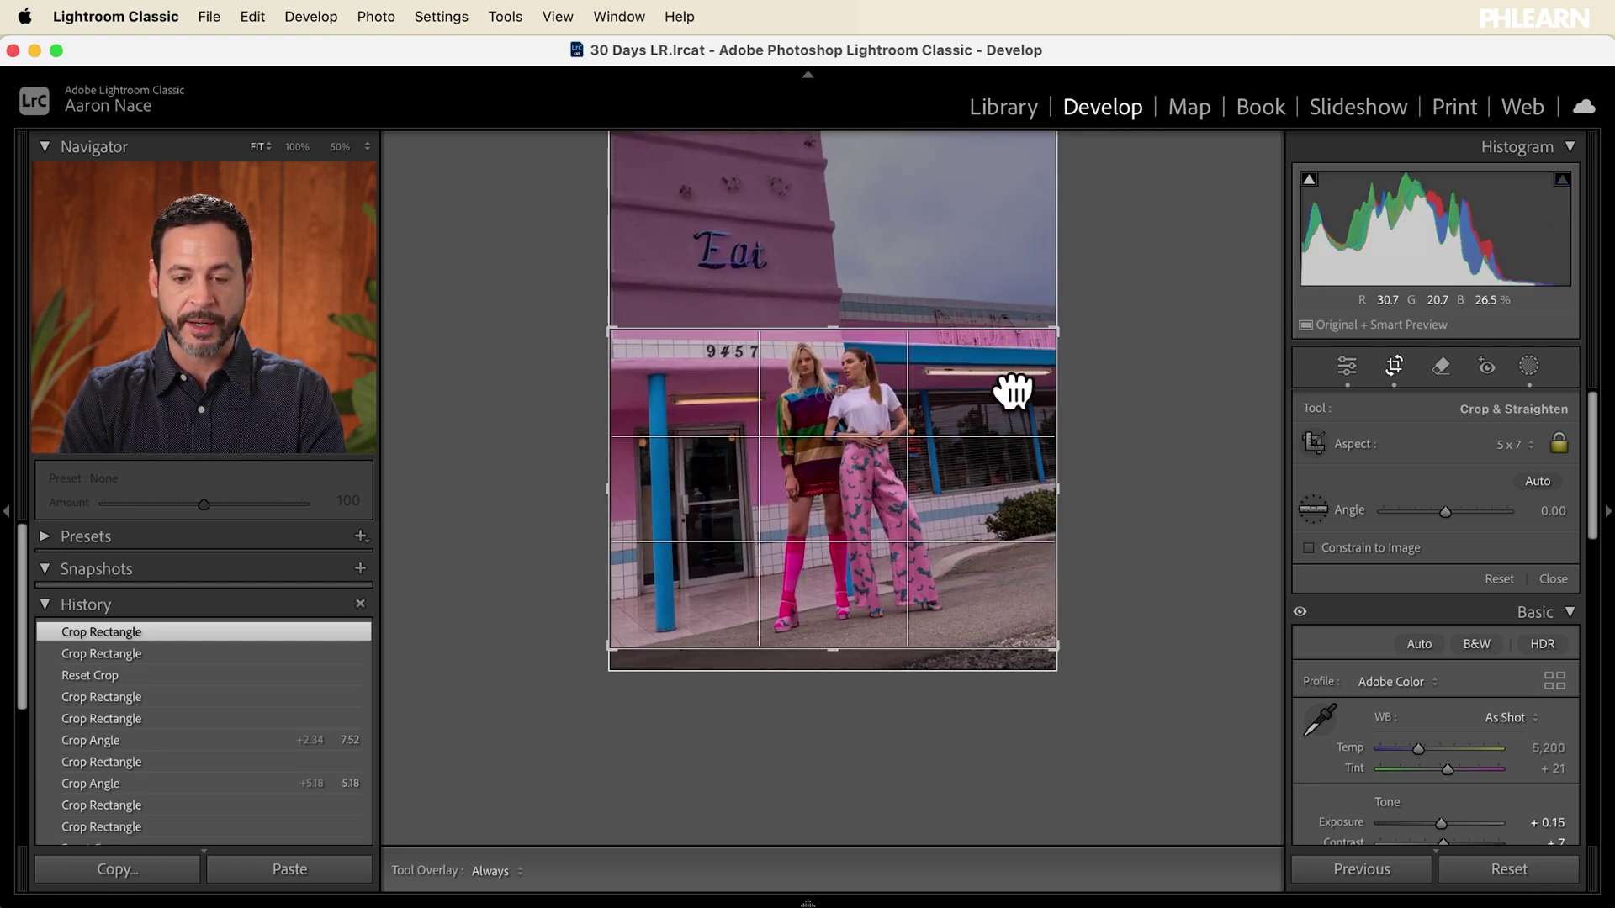
drag(1012, 386, 1013, 400)
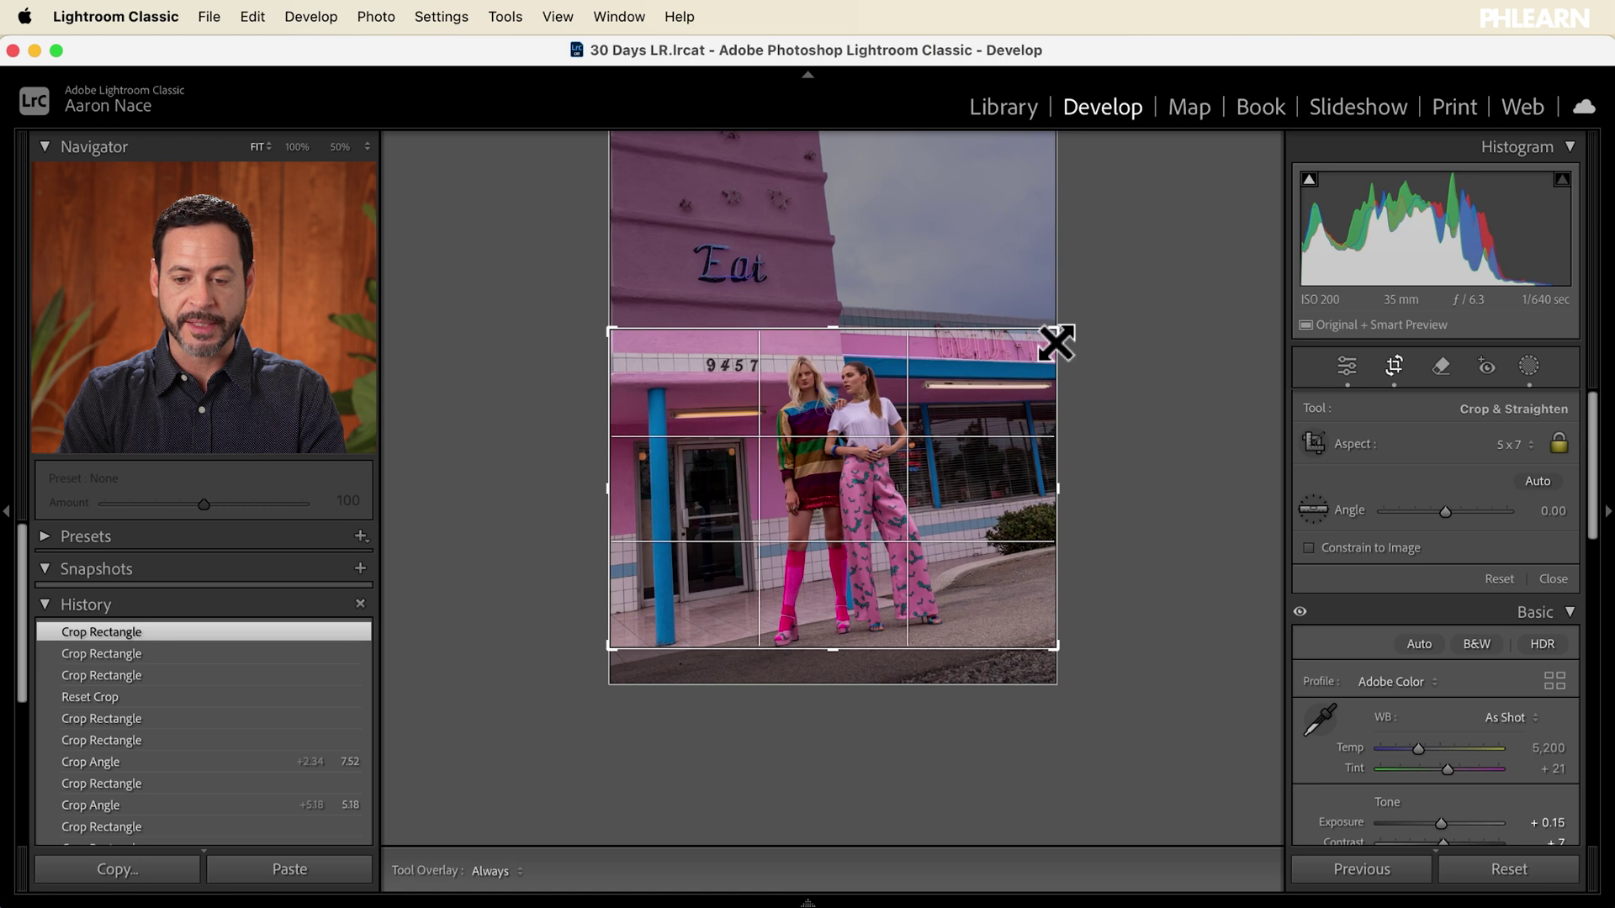
drag(1056, 343, 1089, 339)
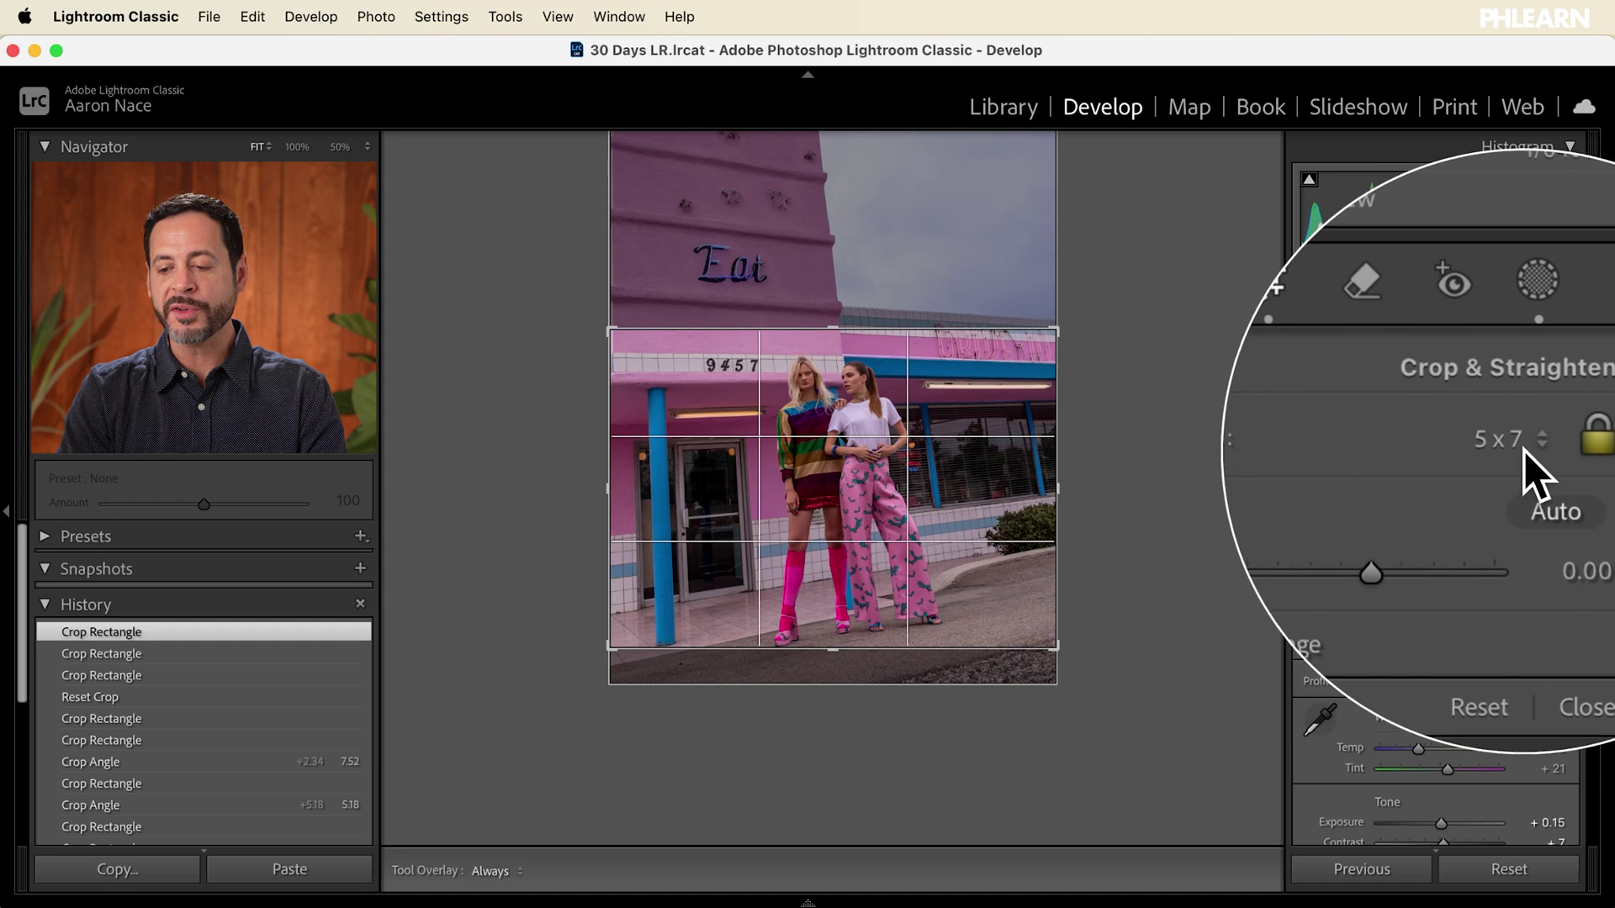
Step: Unlock the aspect ratio, reshape the crop freely, rotate the photo 8.39°, and apply
click(1558, 447)
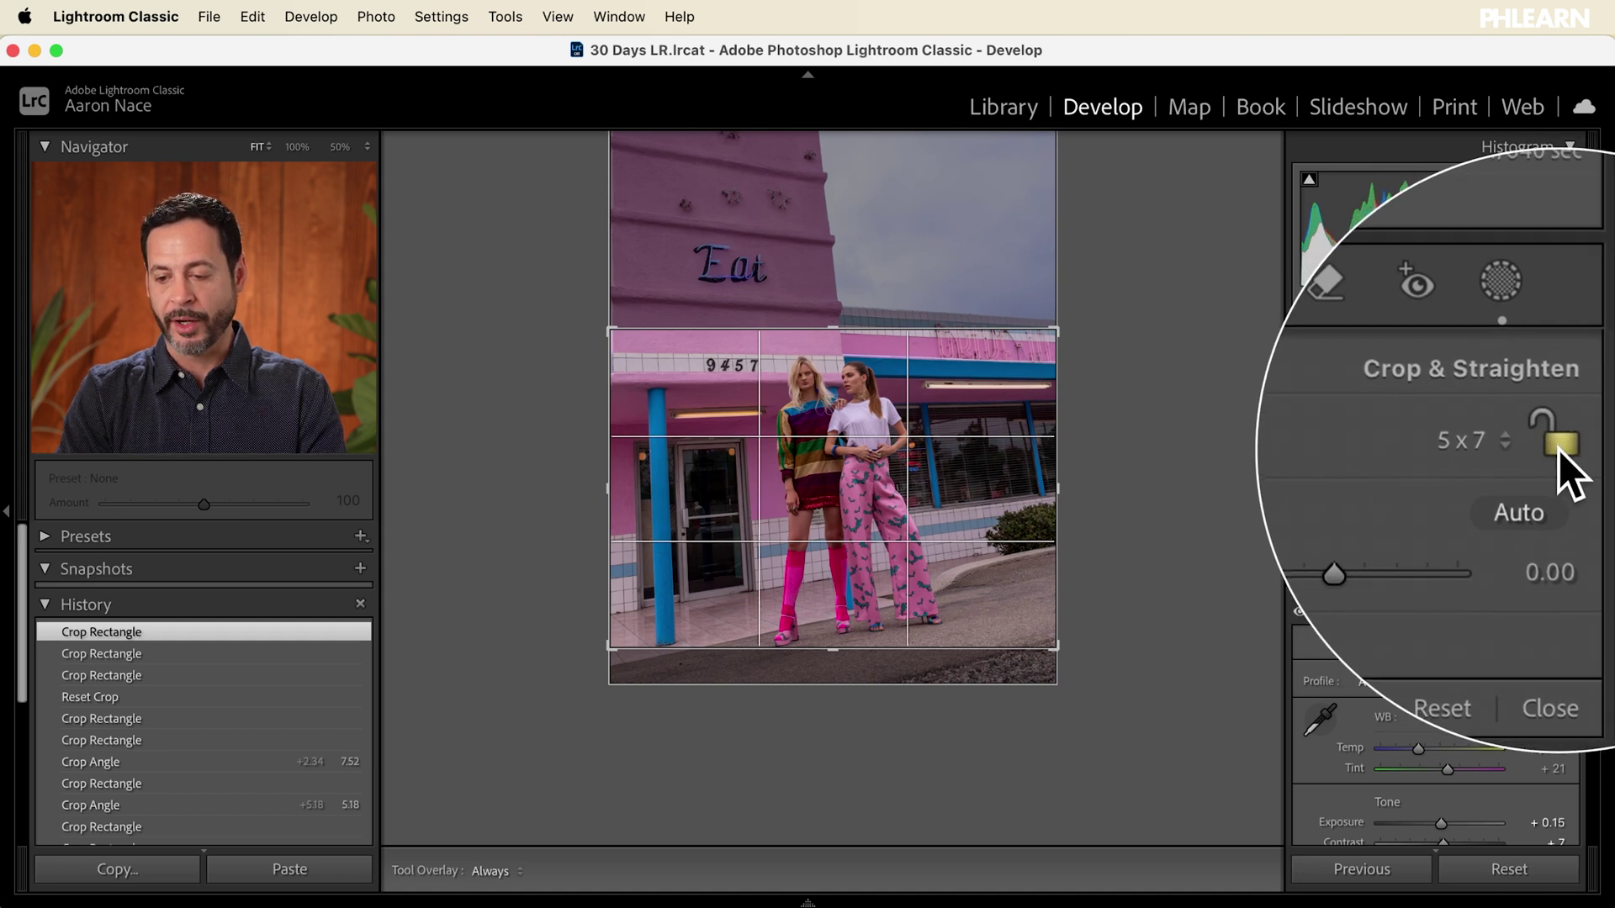
drag(1056, 331, 985, 285)
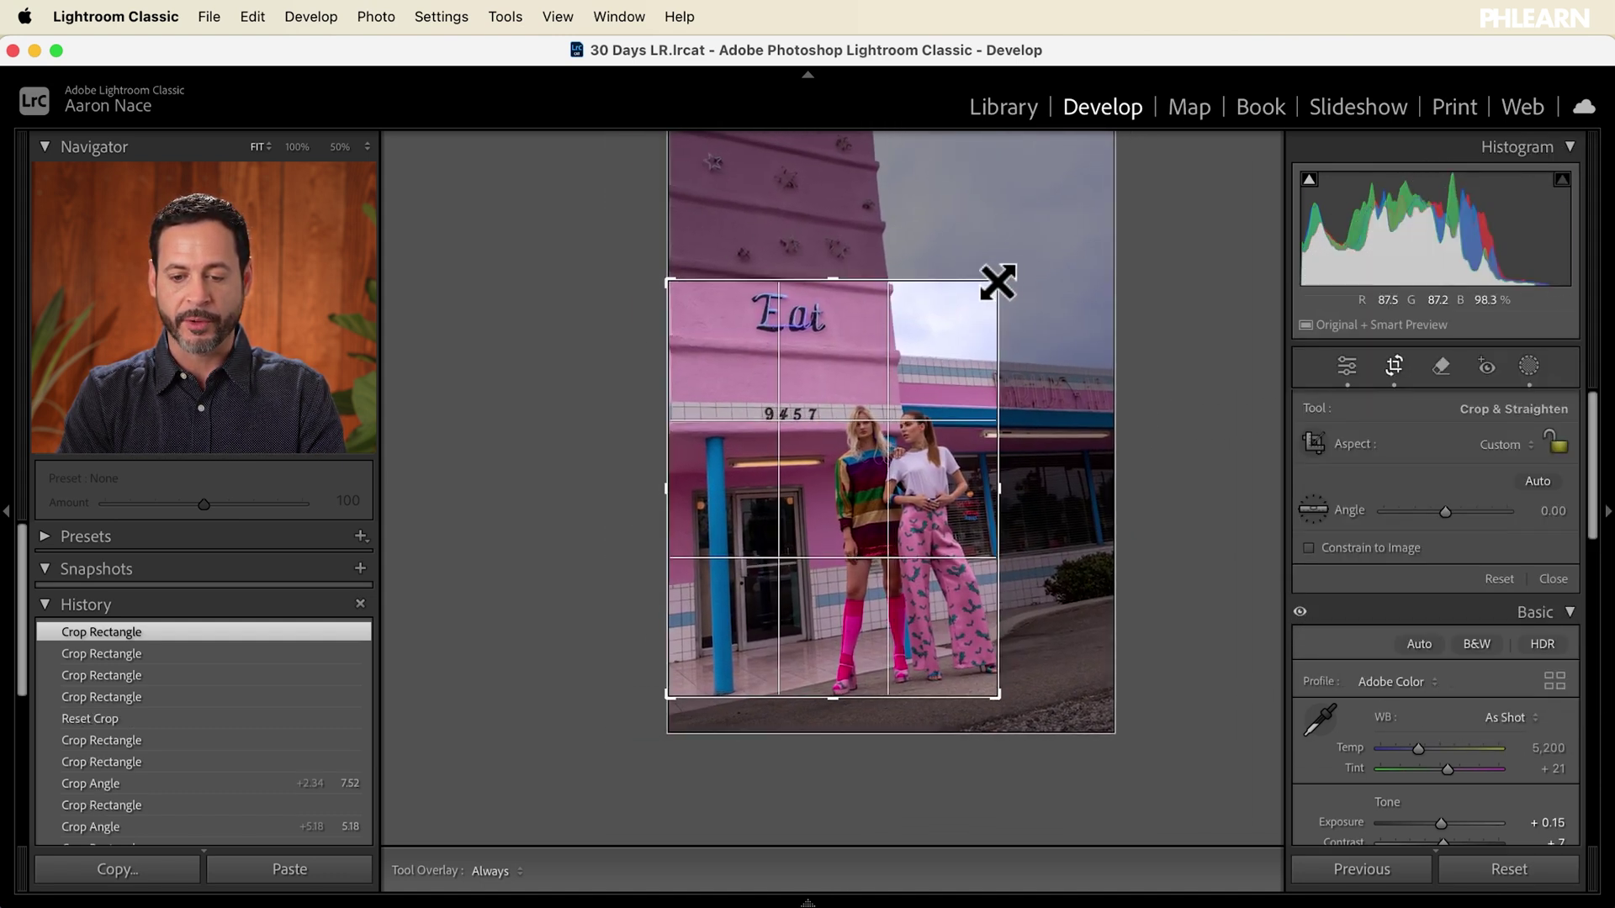
drag(912, 468, 853, 451)
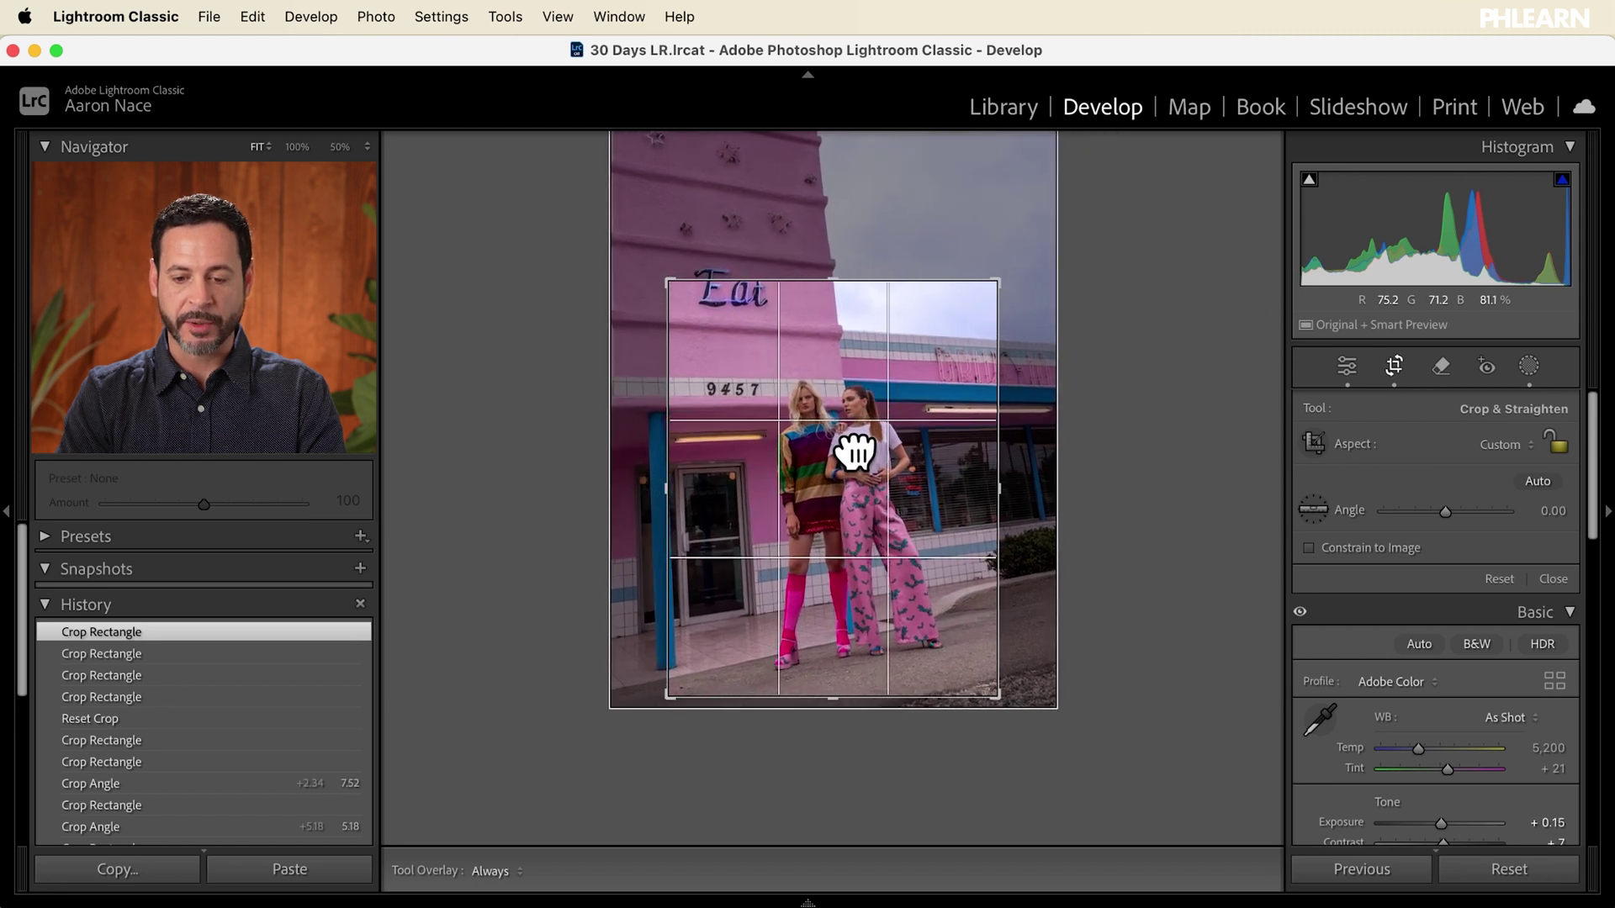
drag(1010, 471, 948, 501)
key(Return)
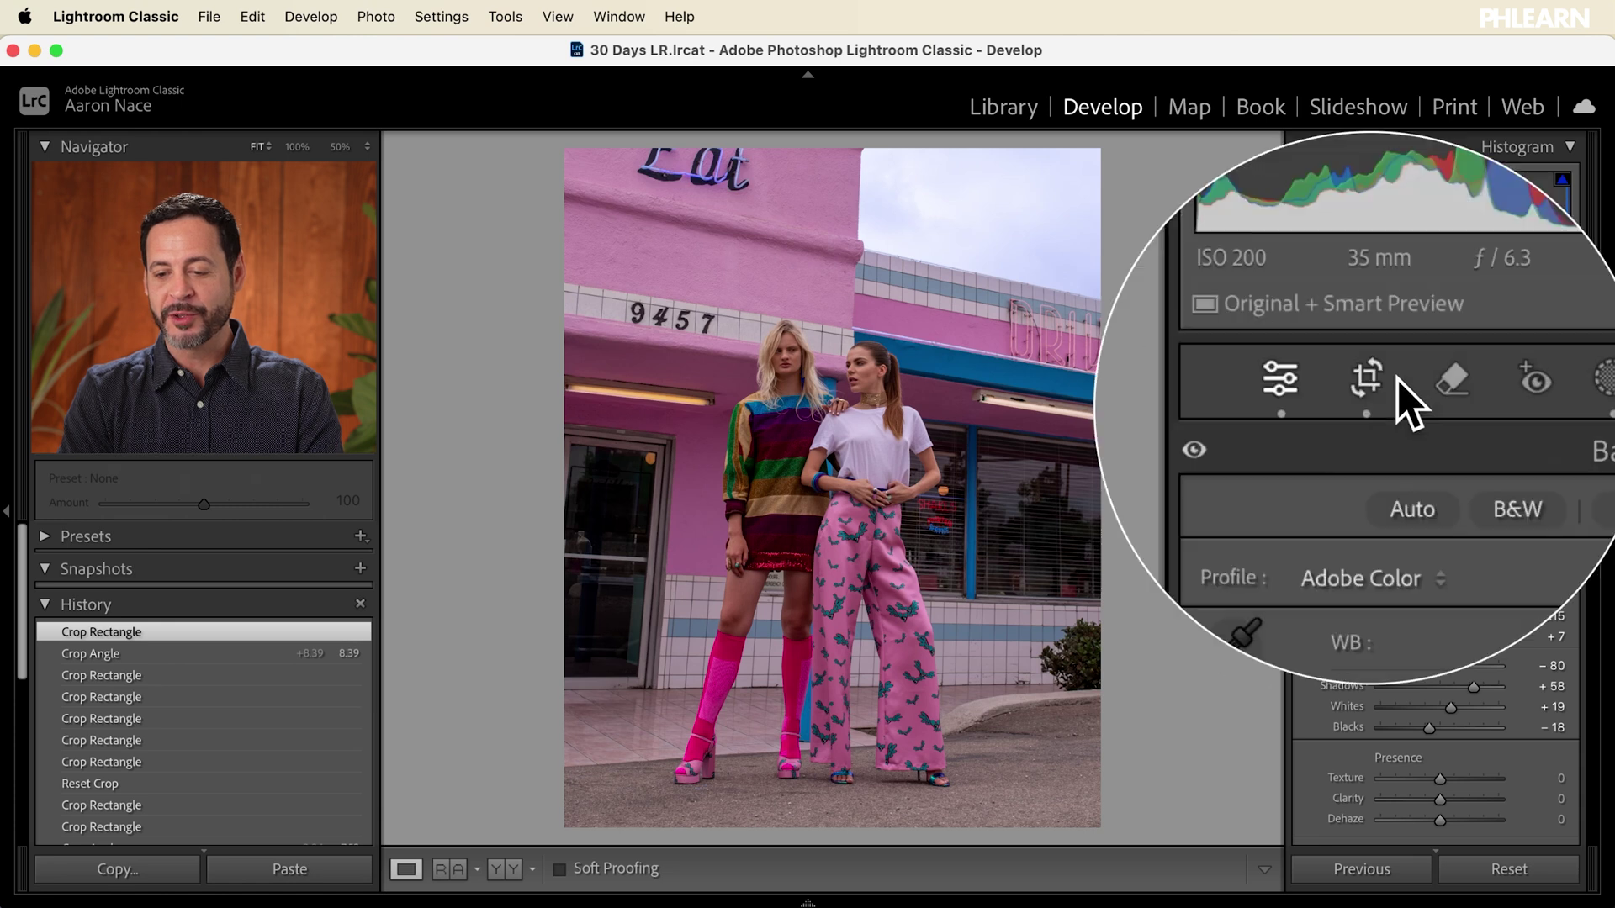
Step: Reset the crop to the full frame at 0.00° and ready the Angle straighten tool
click(1394, 368)
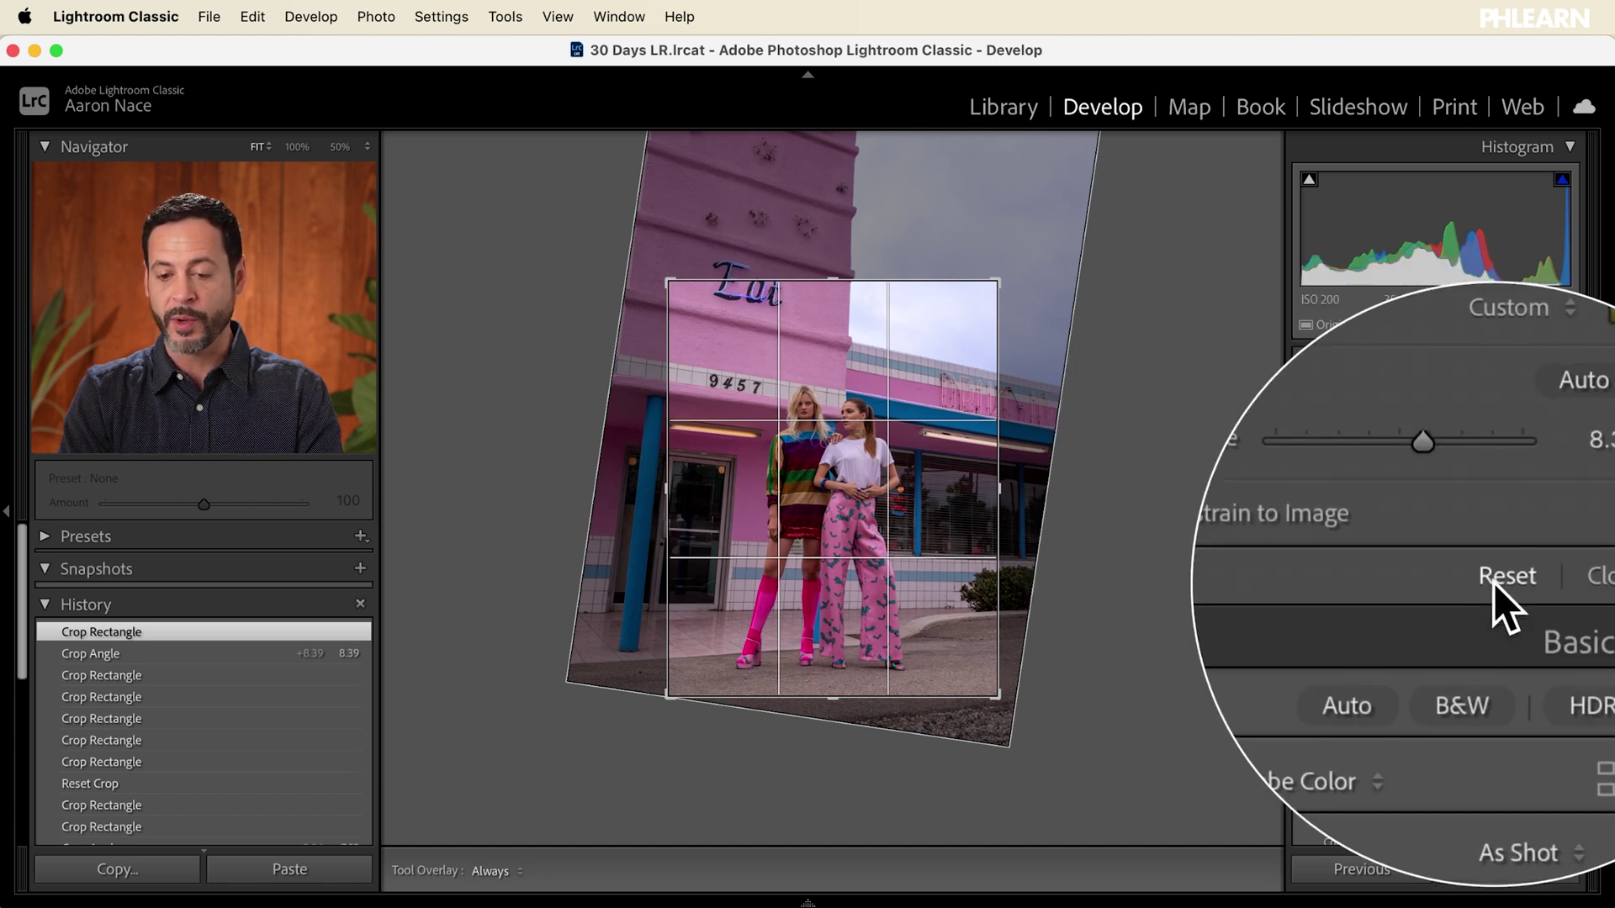
click(1498, 580)
click(1314, 510)
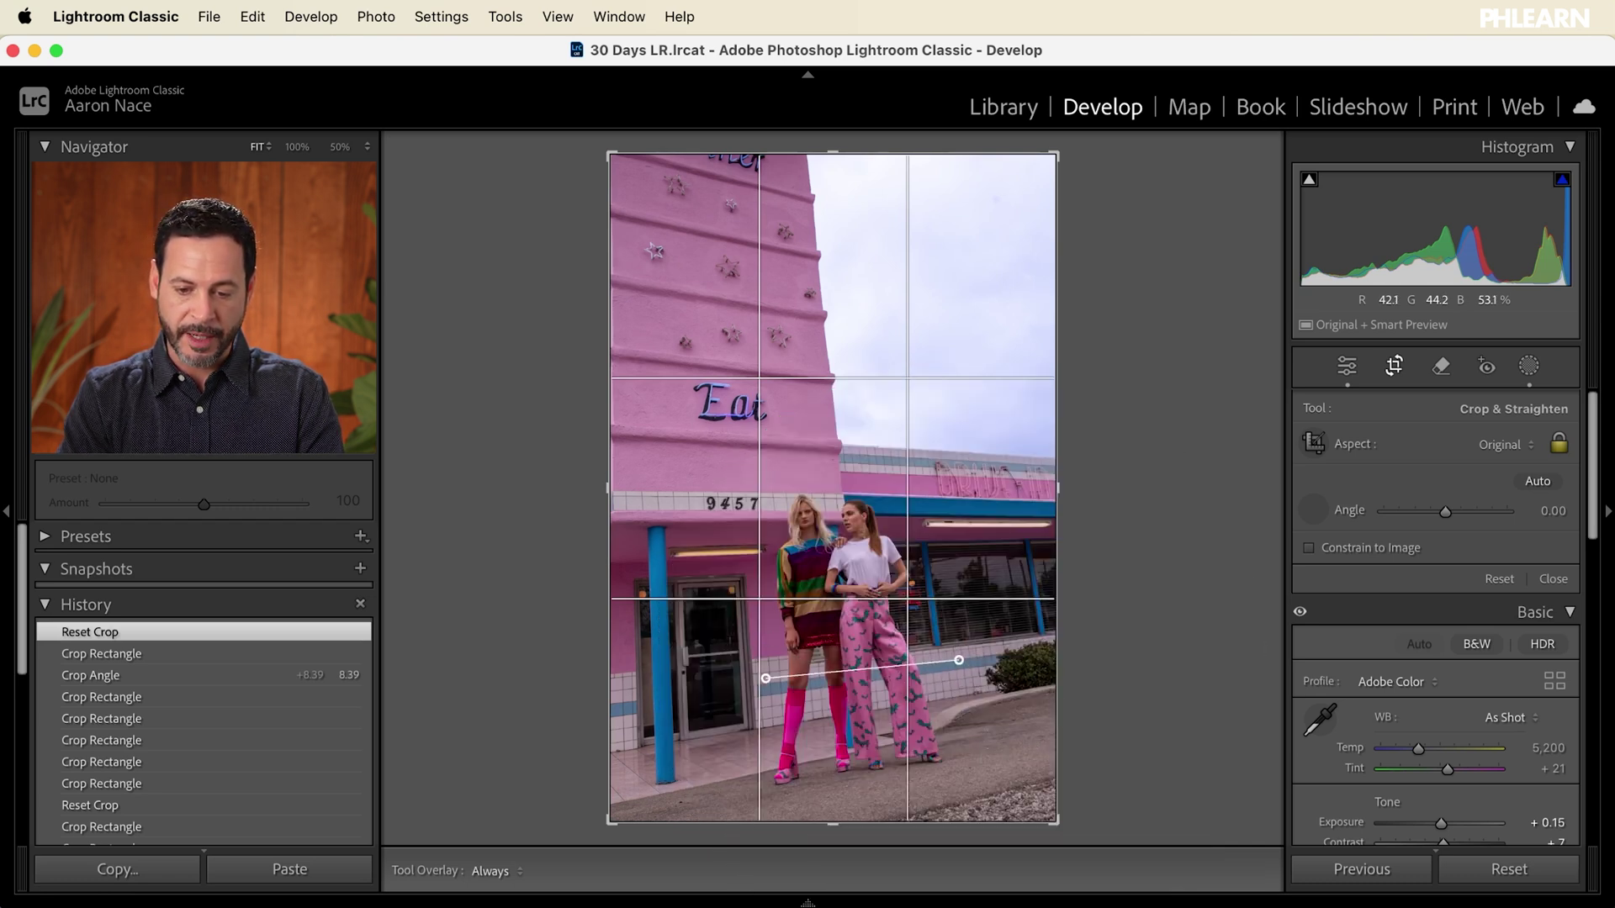
Step: Level the photo along the pavement line, move it up inside the crop, and apply
drag(781, 677, 767, 684)
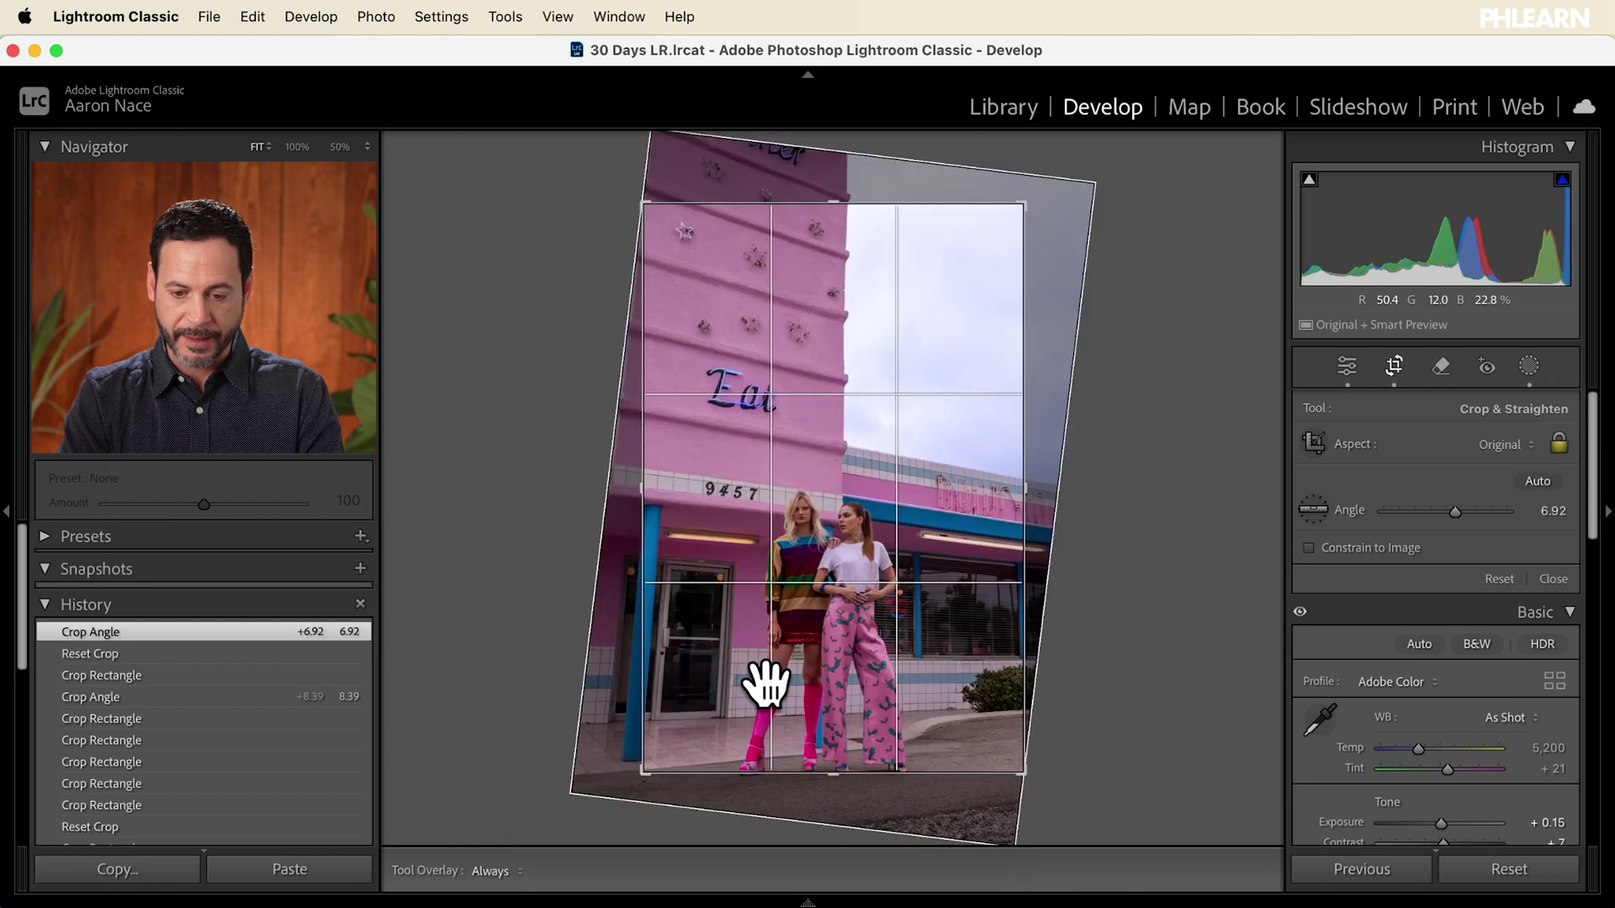
drag(752, 686, 865, 642)
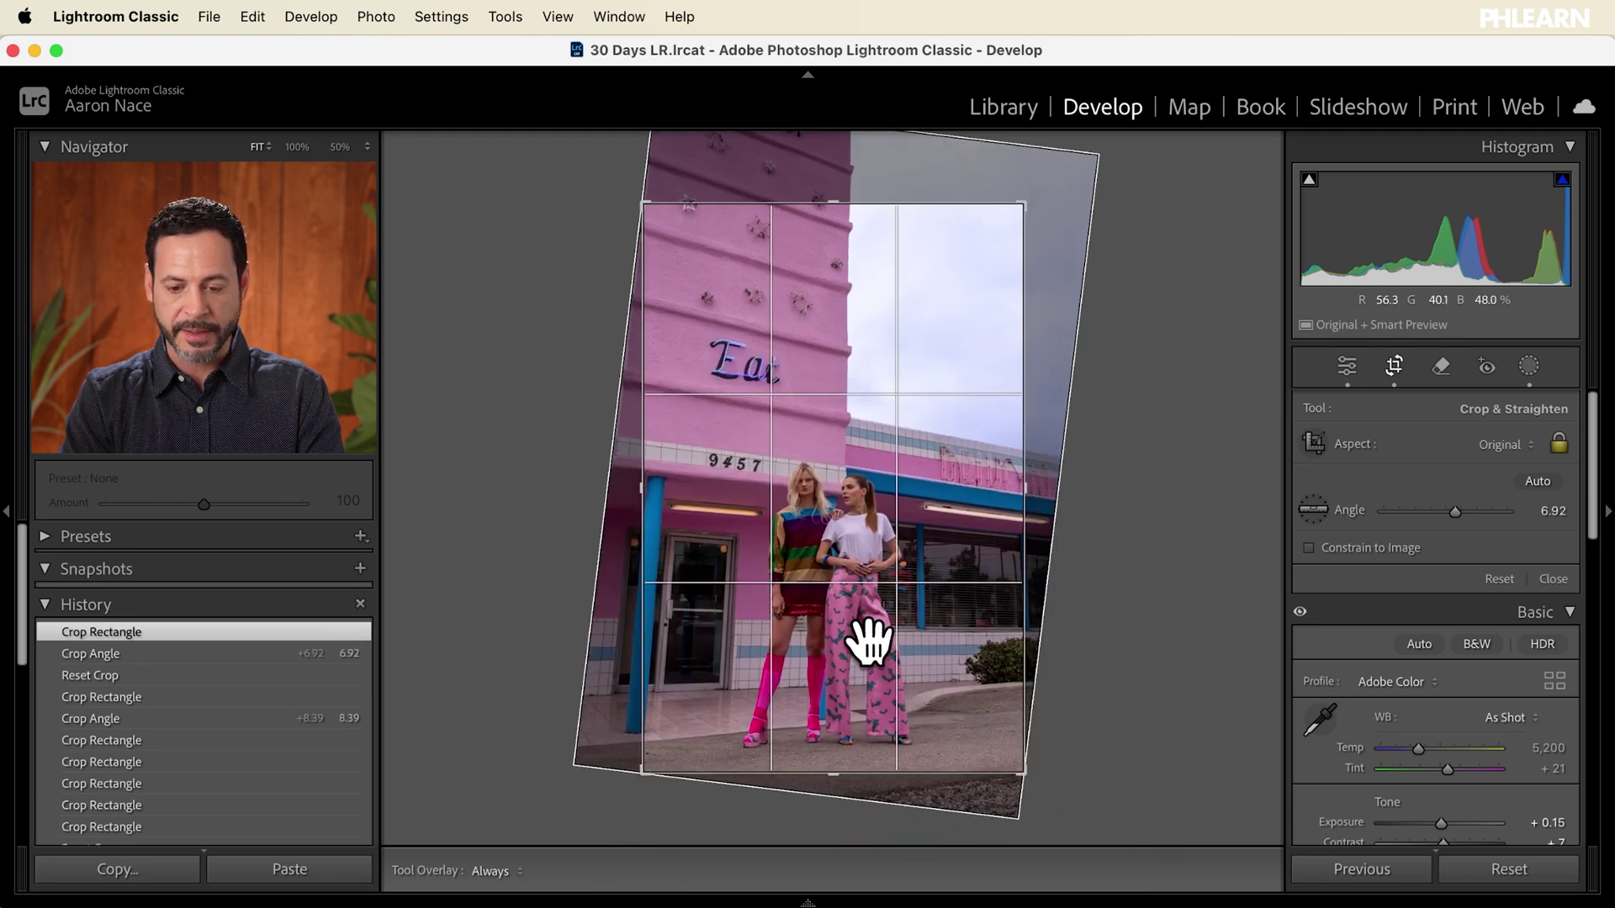
drag(825, 760, 851, 747)
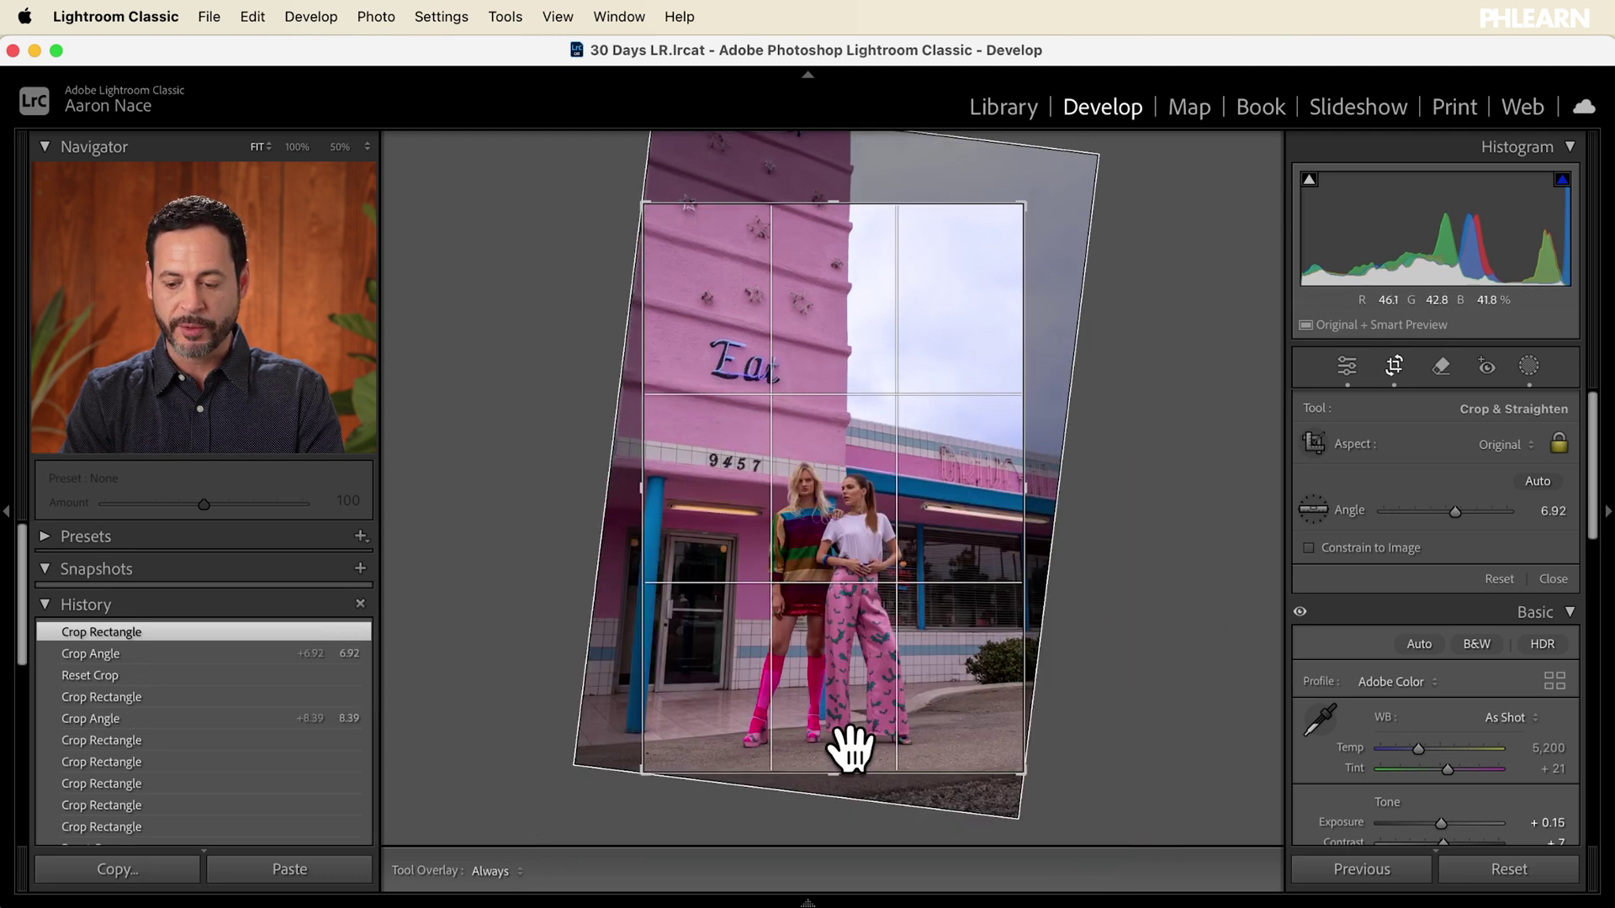
key(Return)
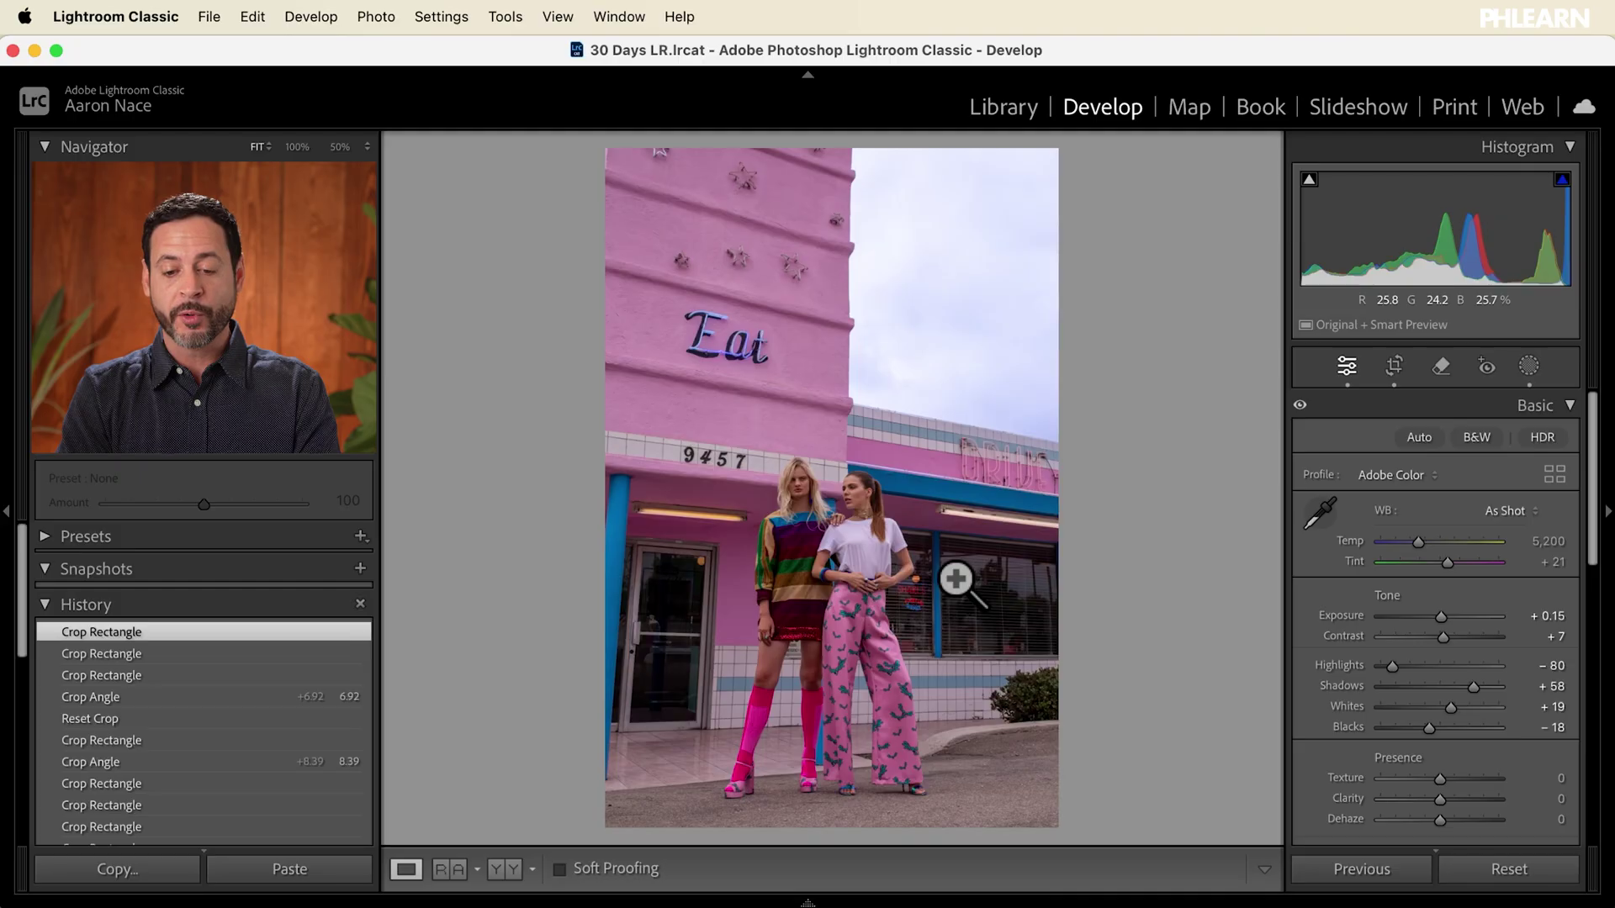
Step: Shrink and recentre the crop, rotate it to about 4°, and apply the refined crop
click(1398, 366)
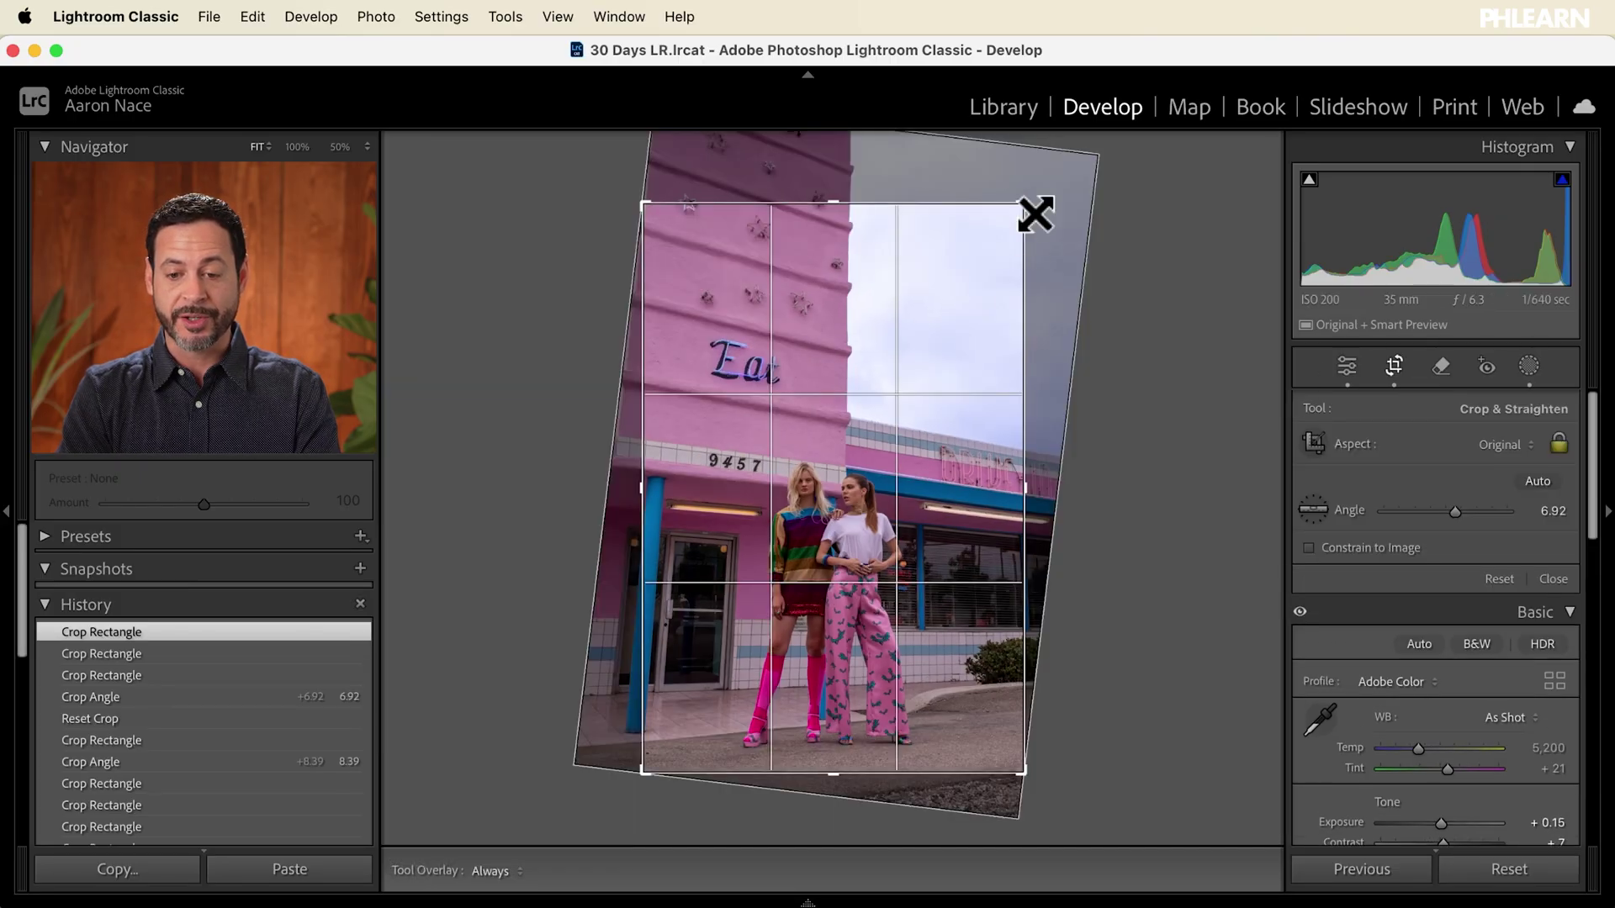
drag(1018, 198, 1017, 235)
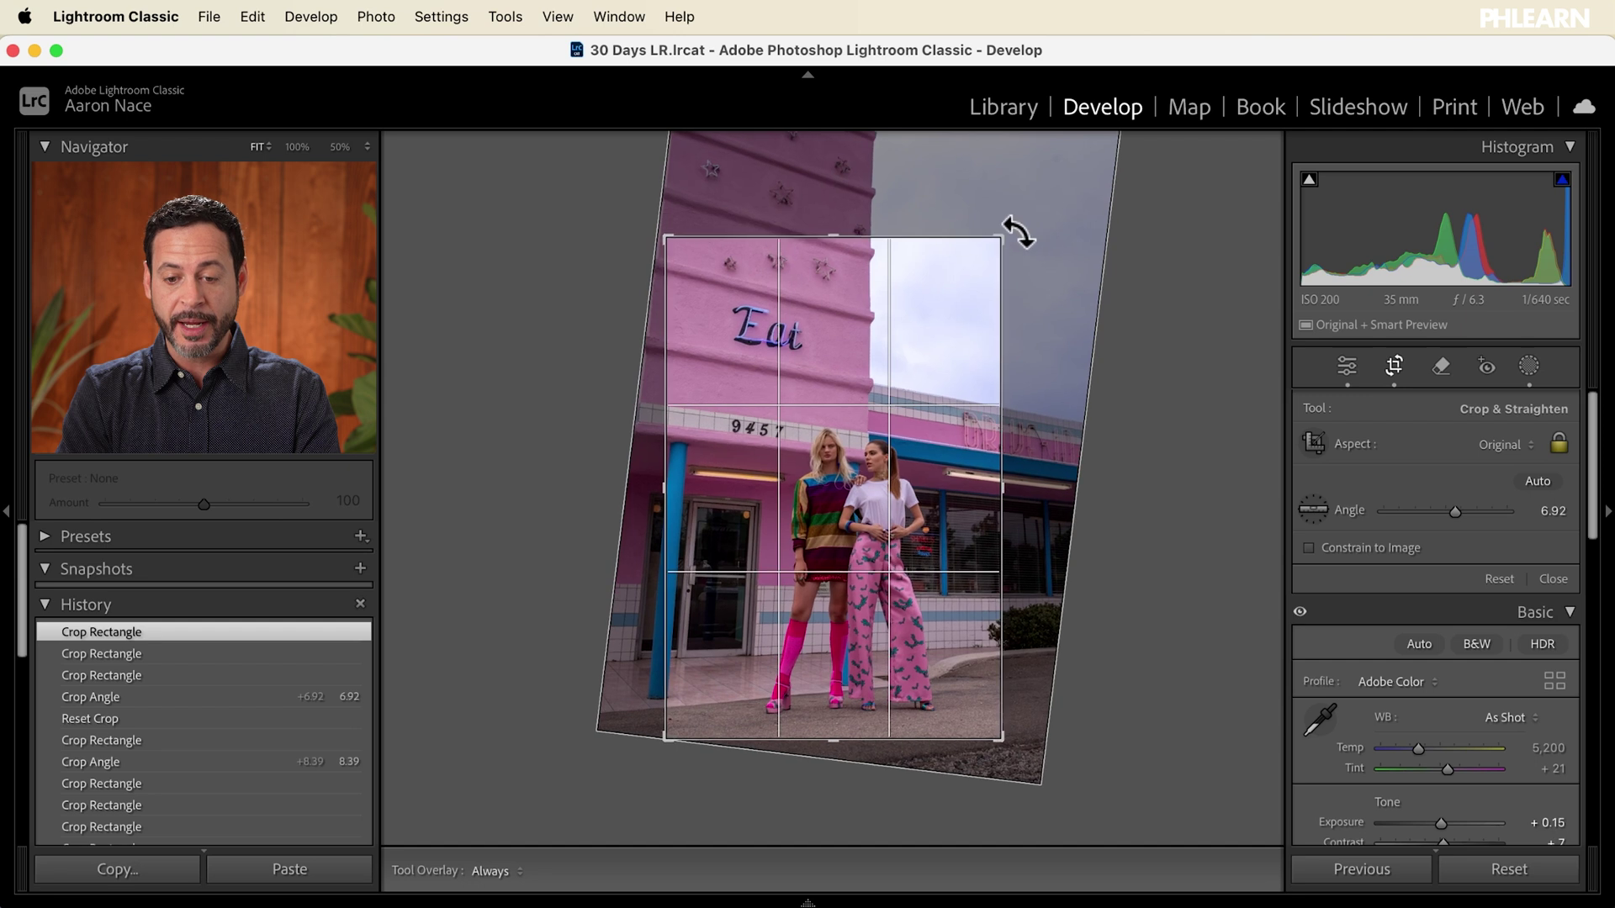
drag(1033, 397, 1034, 387)
key(Return)
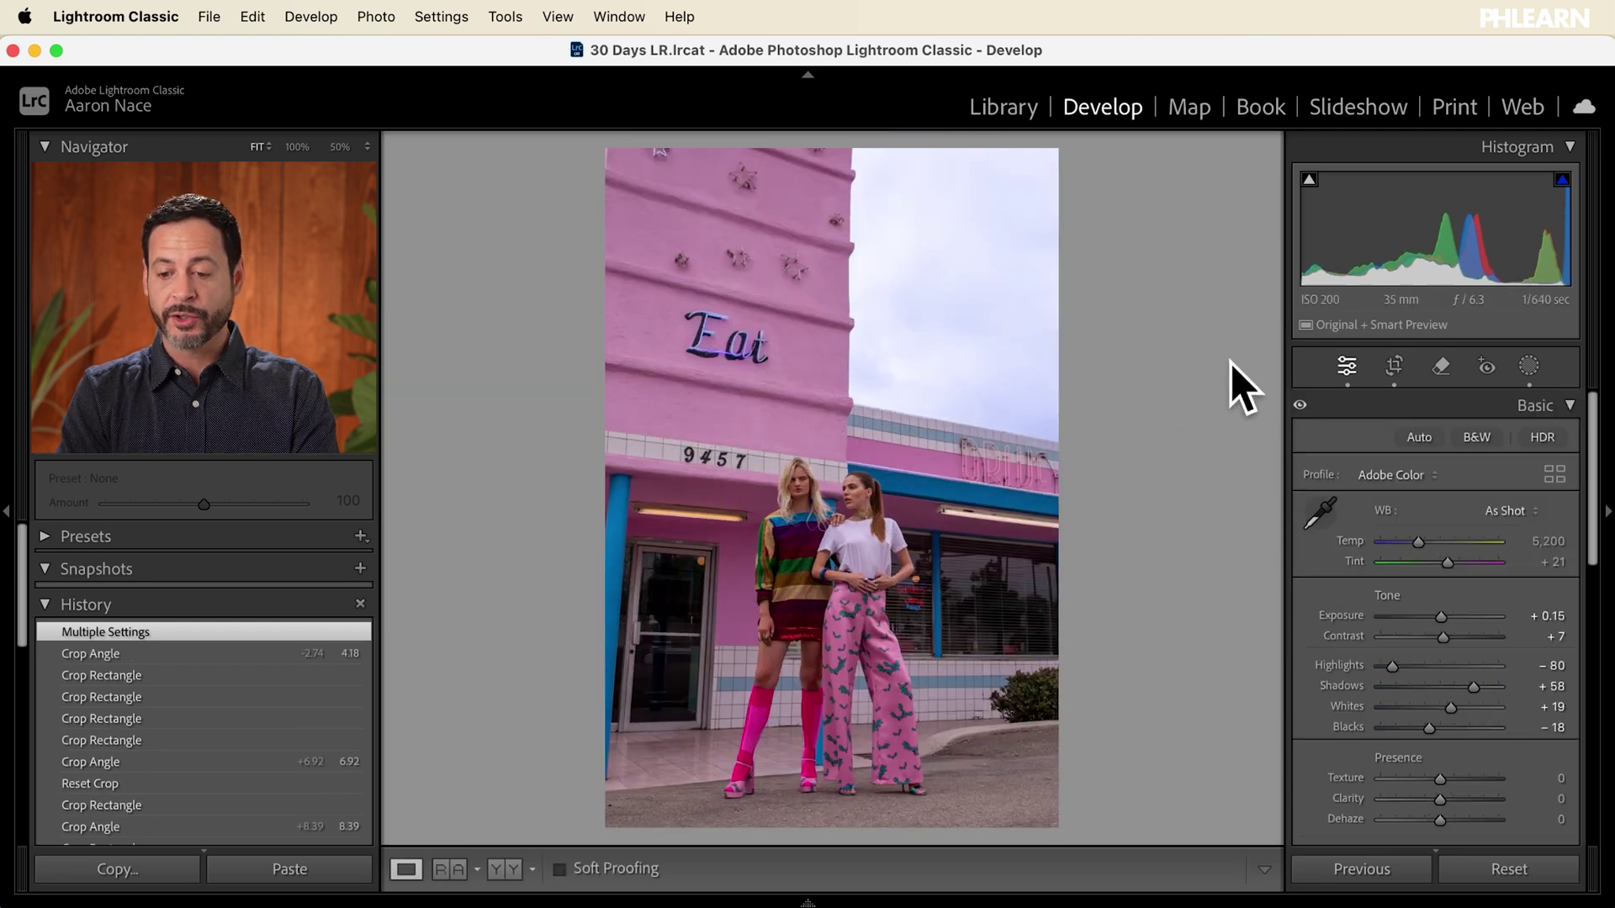
Step: Try the Vertical perspective slider in Transform, then reset all transform values to zero
click(1519, 406)
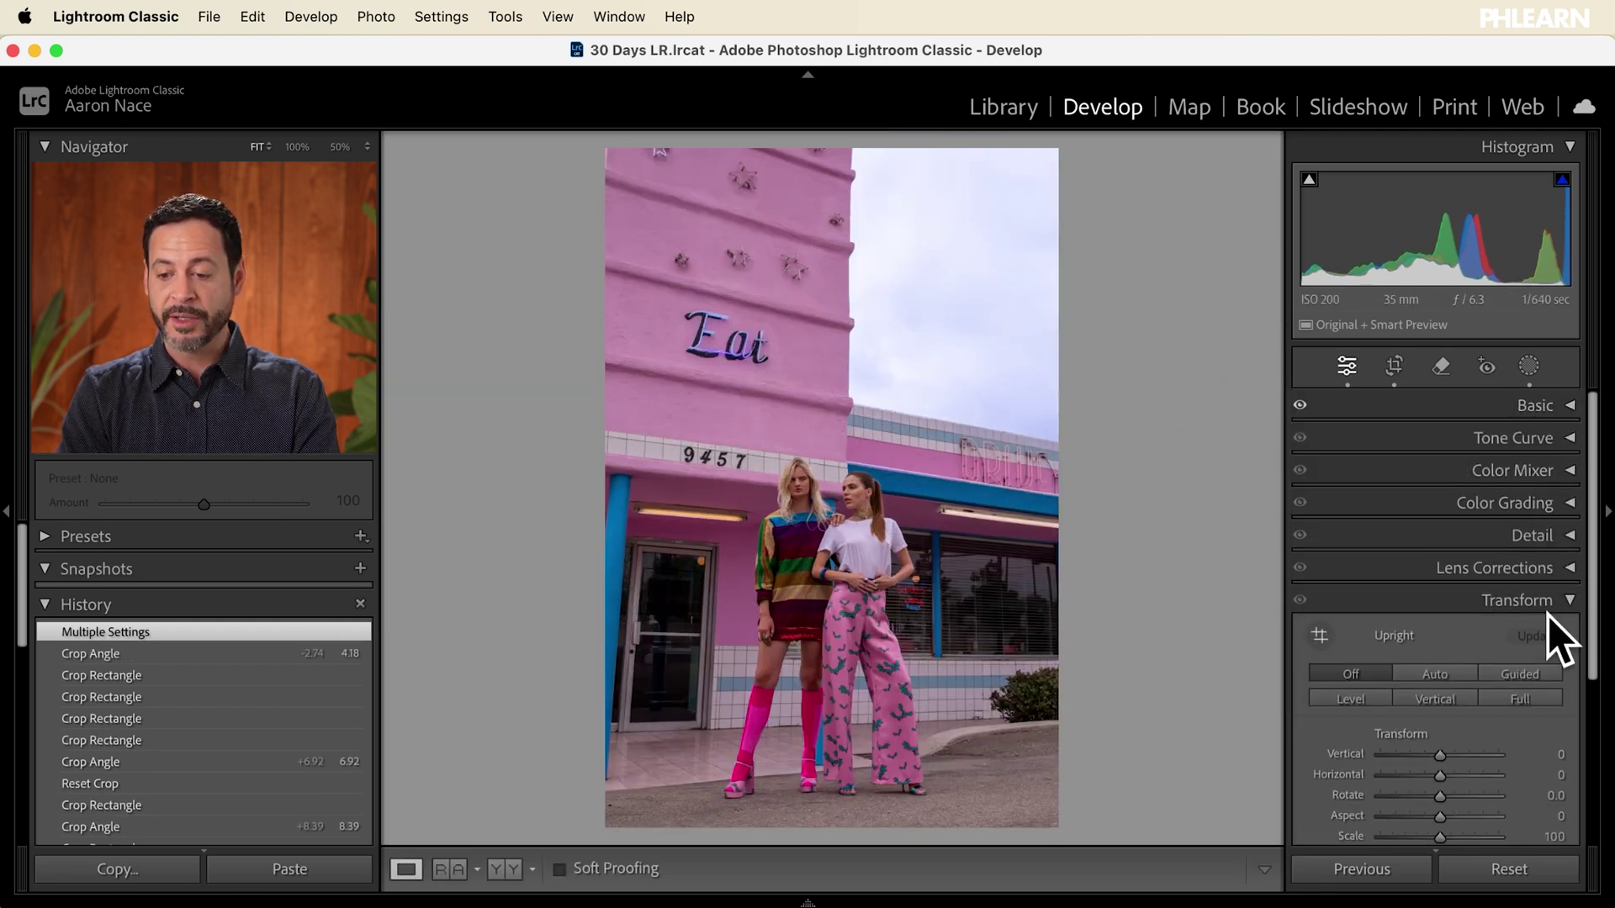
click(1547, 602)
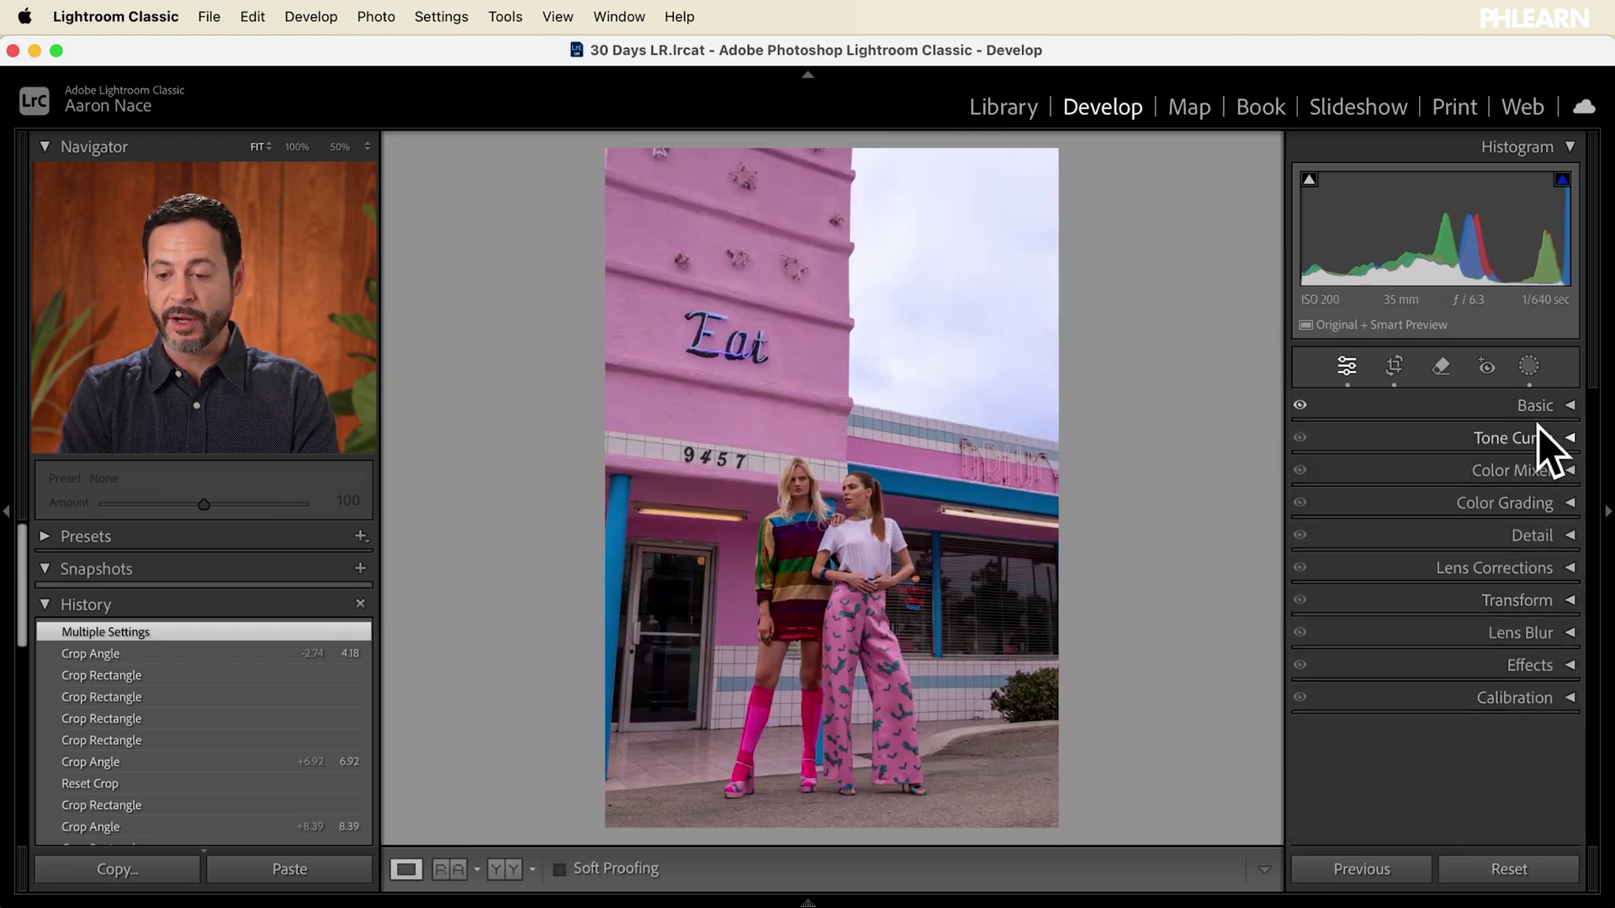
click(1537, 602)
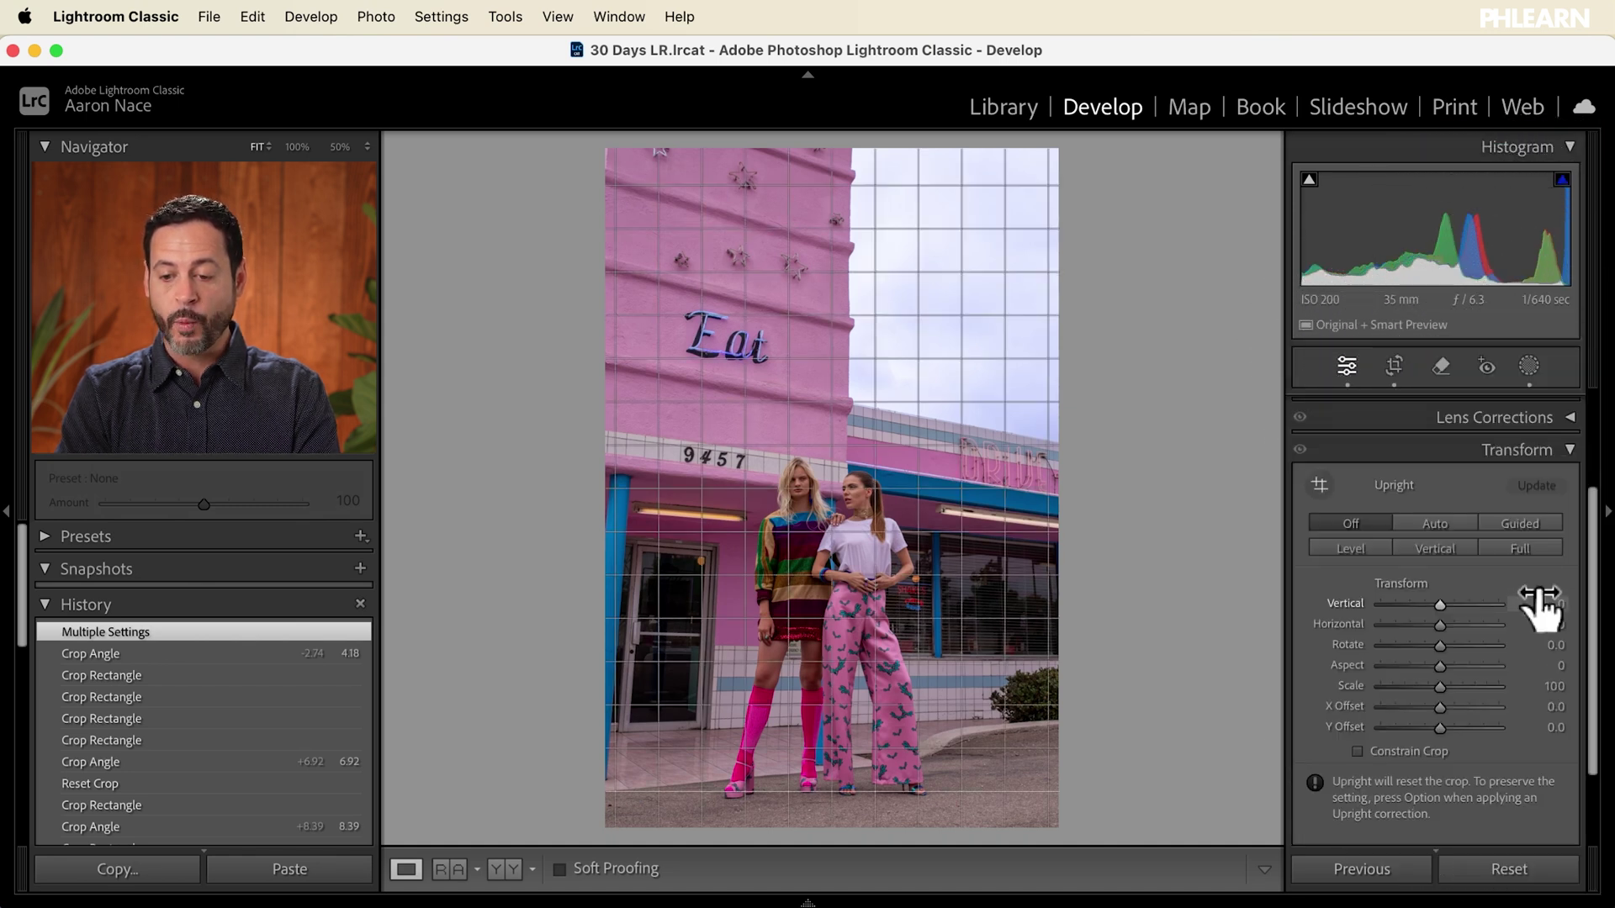
scroll(1539, 604, down, 3)
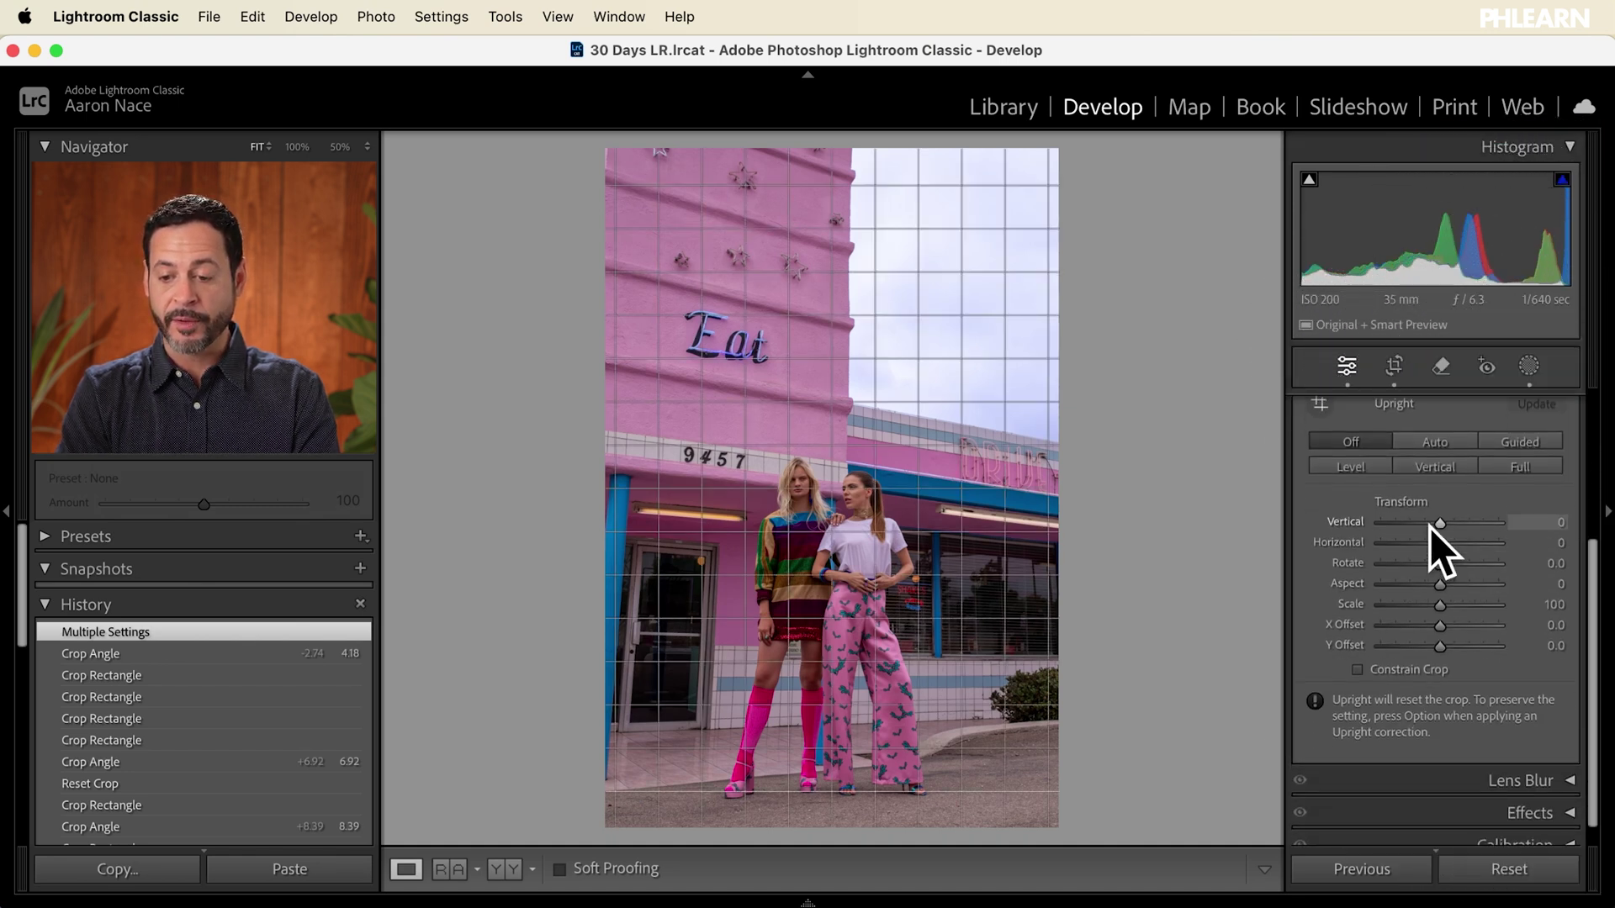
drag(1441, 523, 1448, 589)
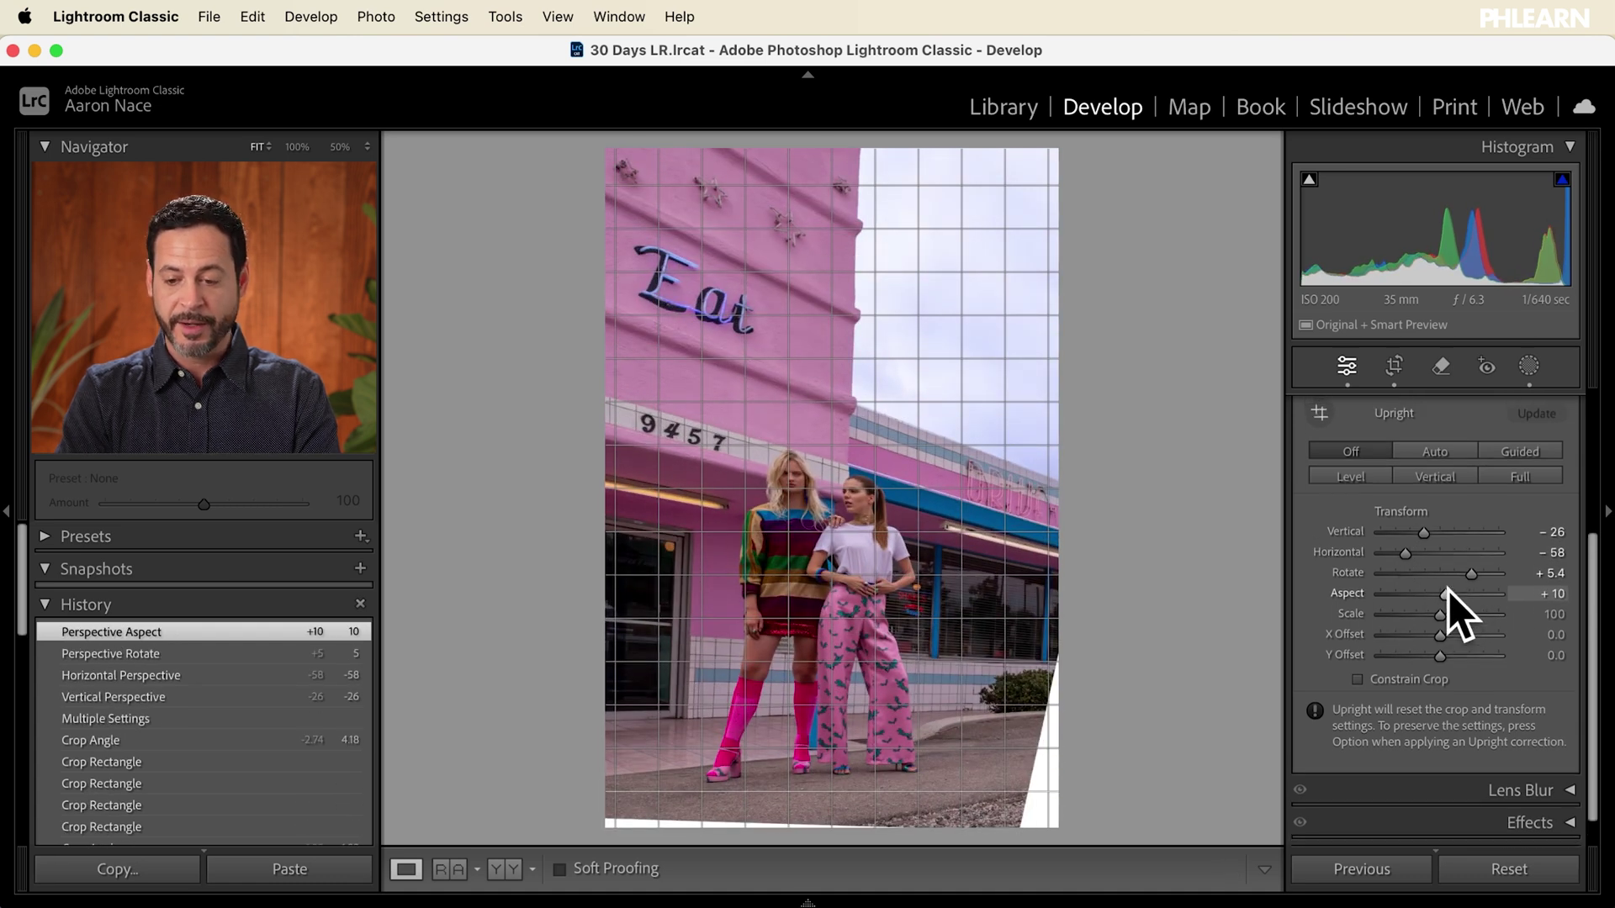
key(alt)
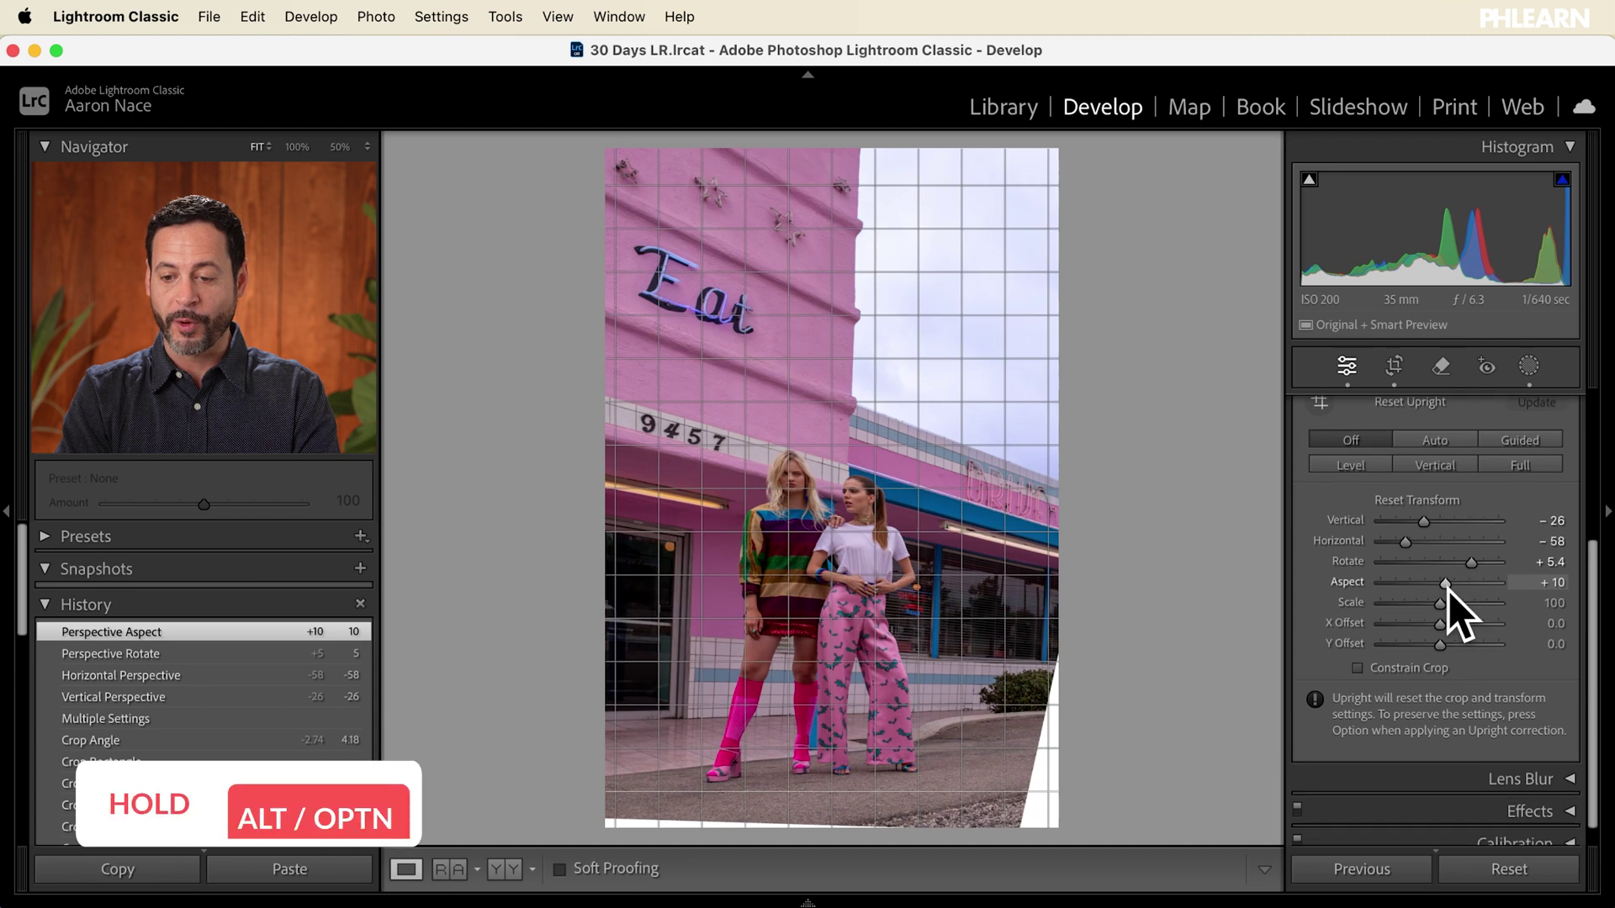
click(1417, 502)
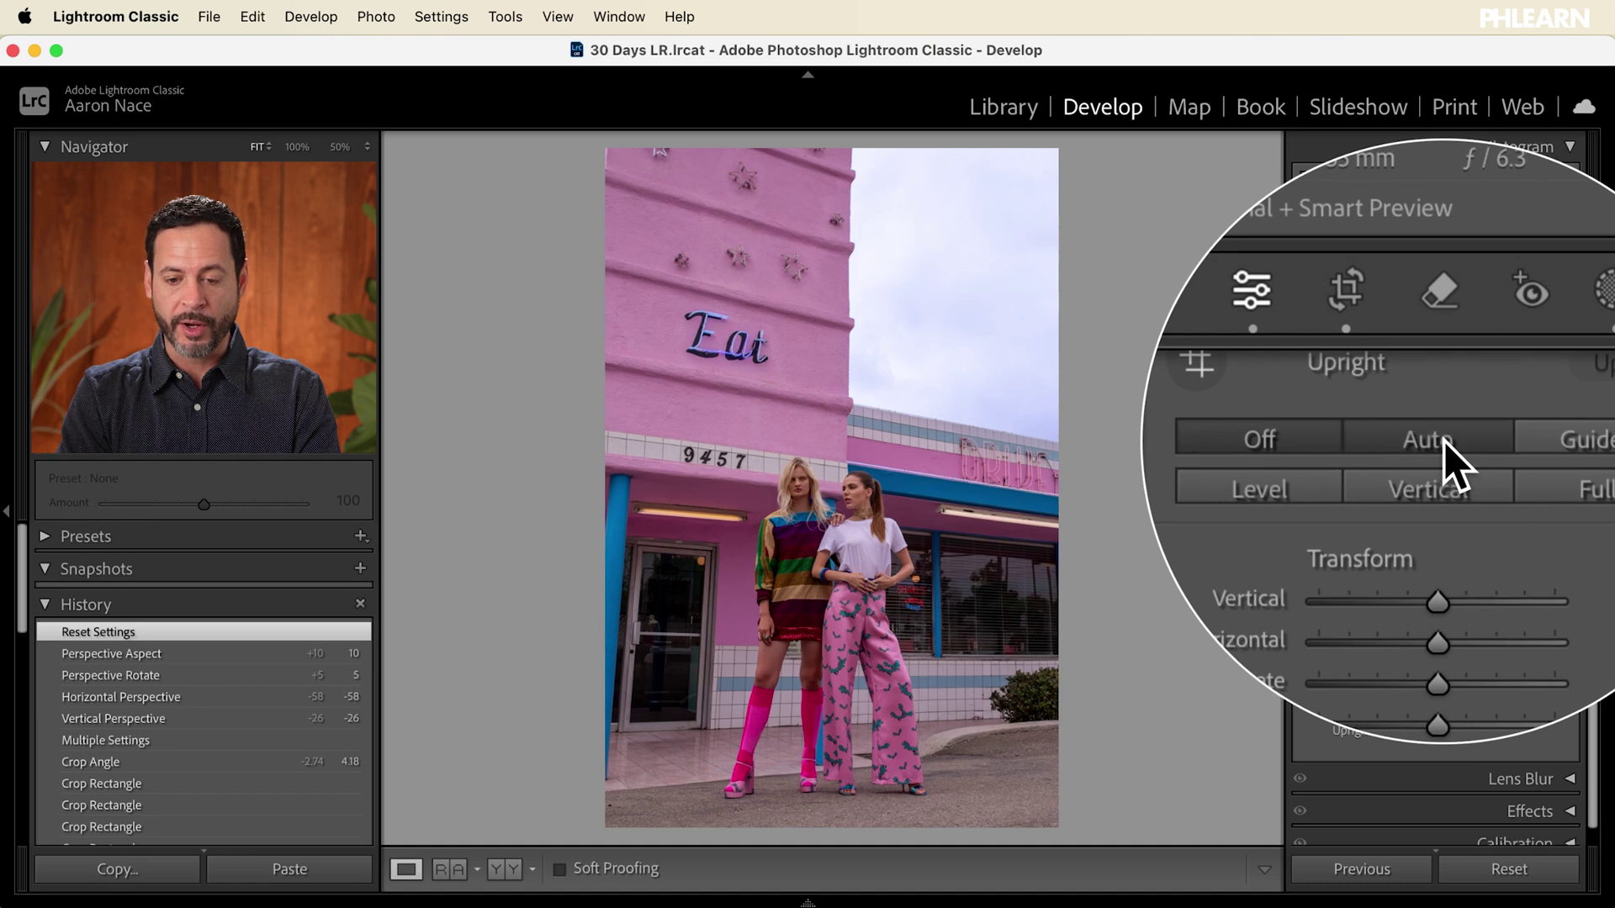
Step: Apply Upright Auto perspective correction and commit the resulting crop
click(1439, 441)
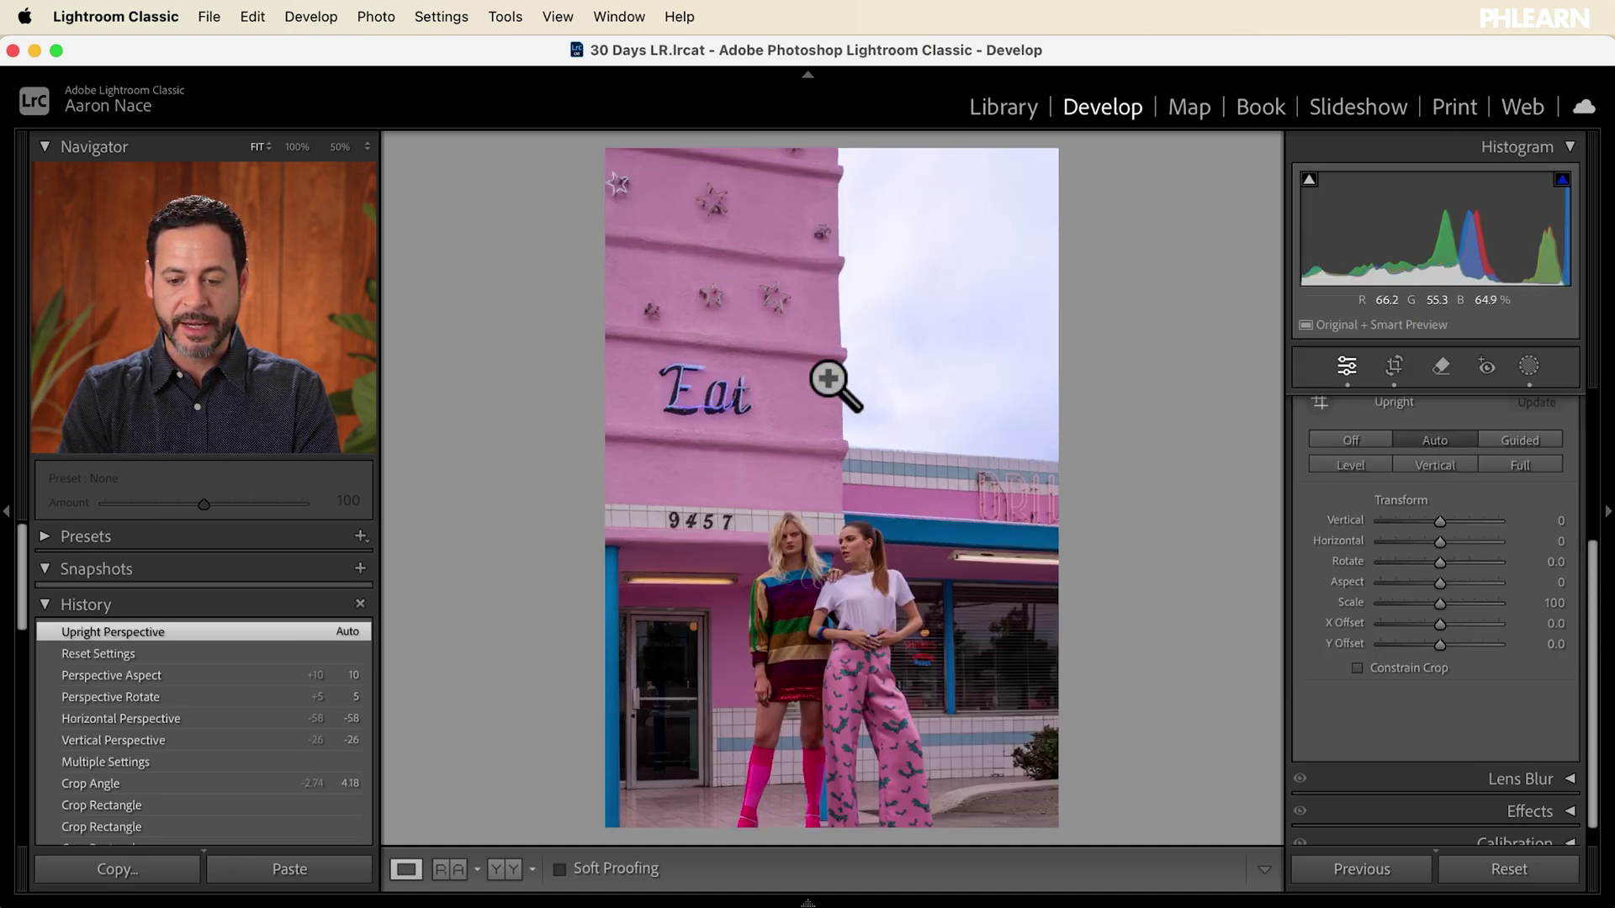
click(1386, 370)
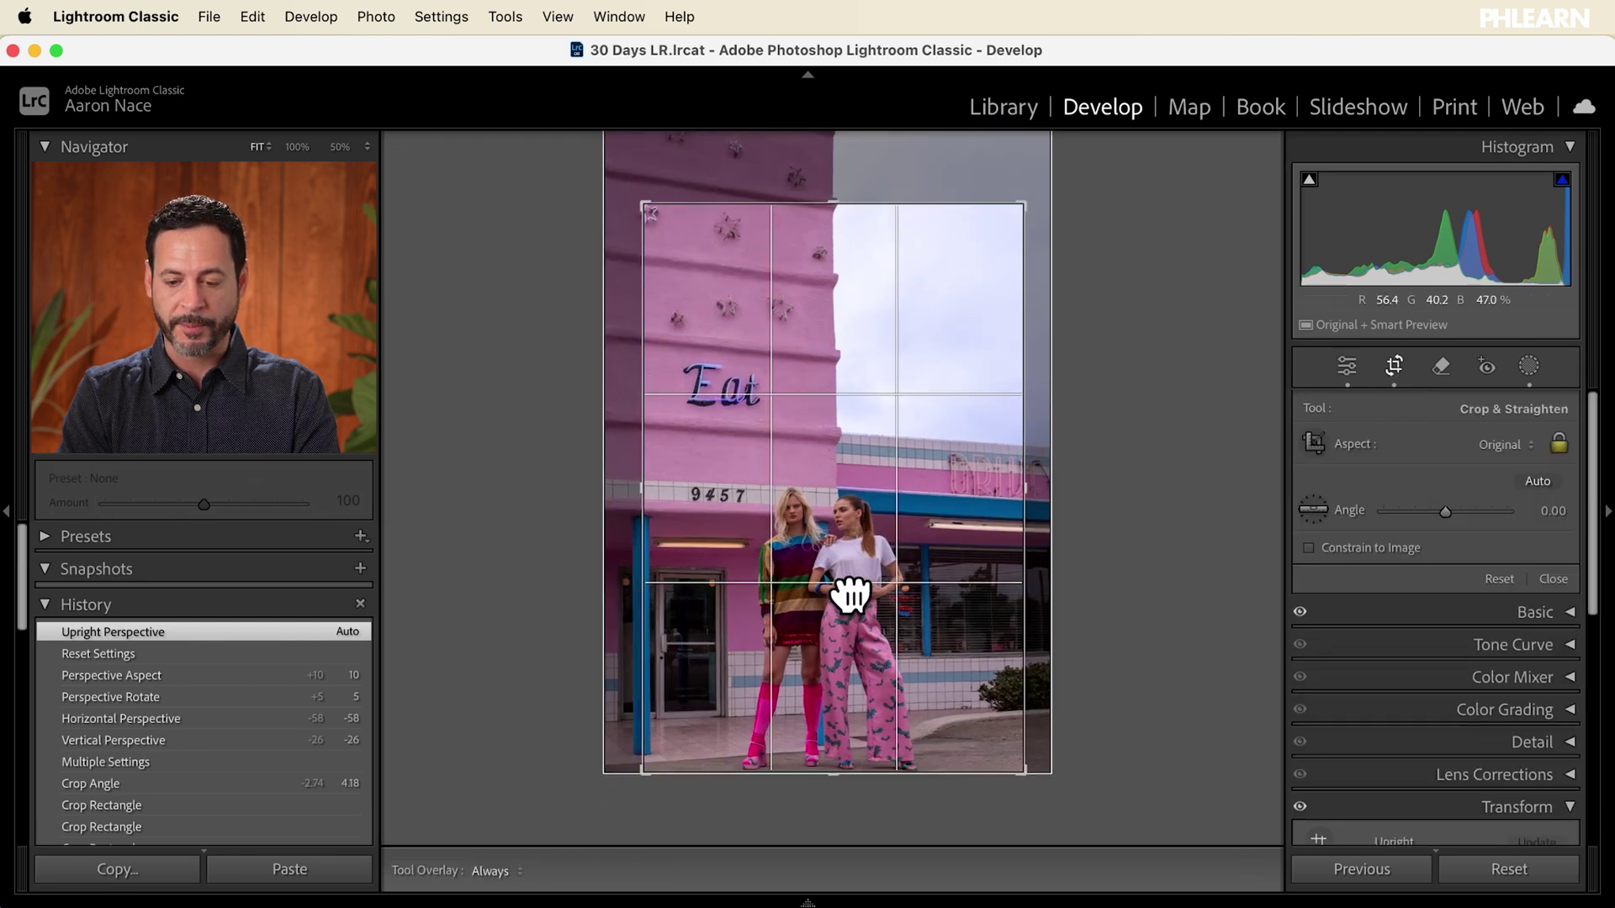
double_click(849, 594)
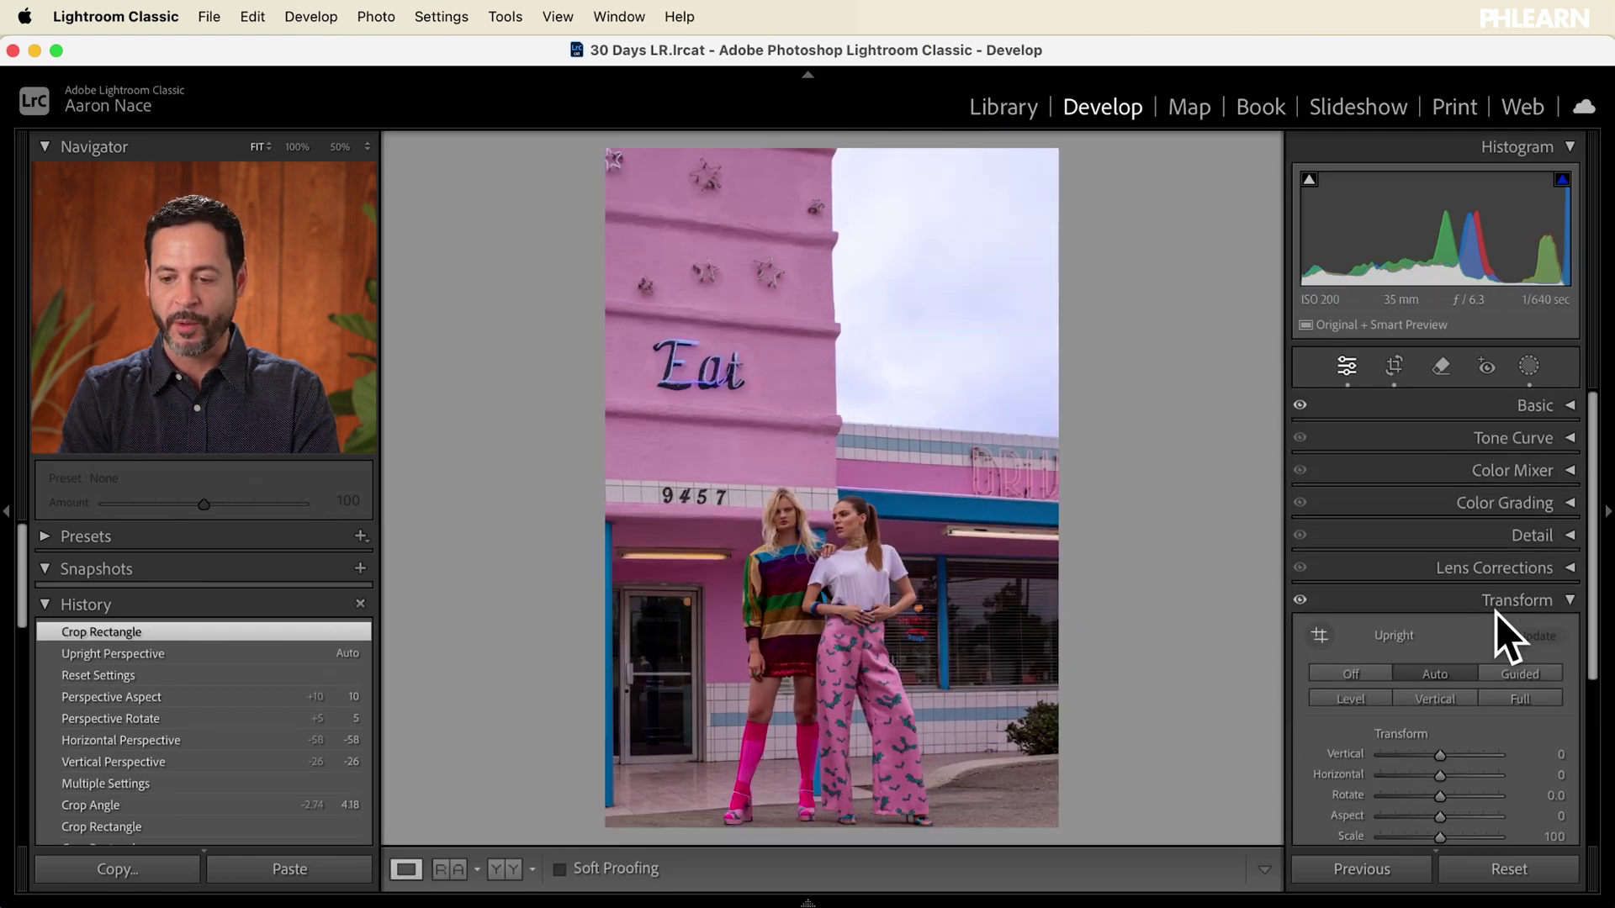
Step: Switch Upright to Full, then turn the upright correction Off
scroll(1486, 588, down, 5)
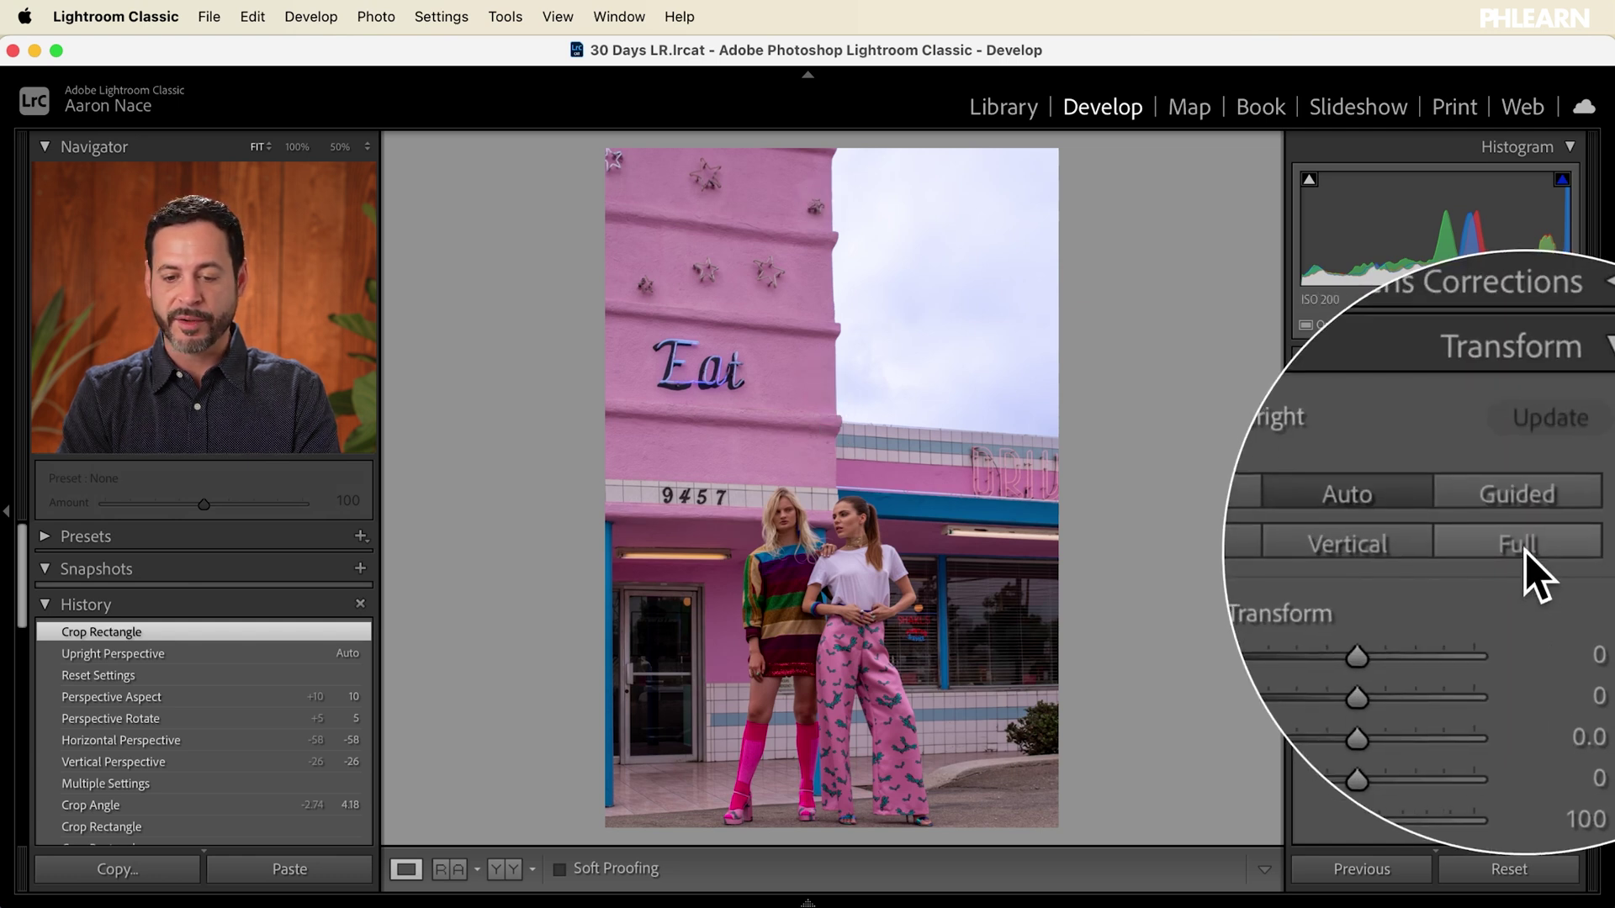
click(1521, 548)
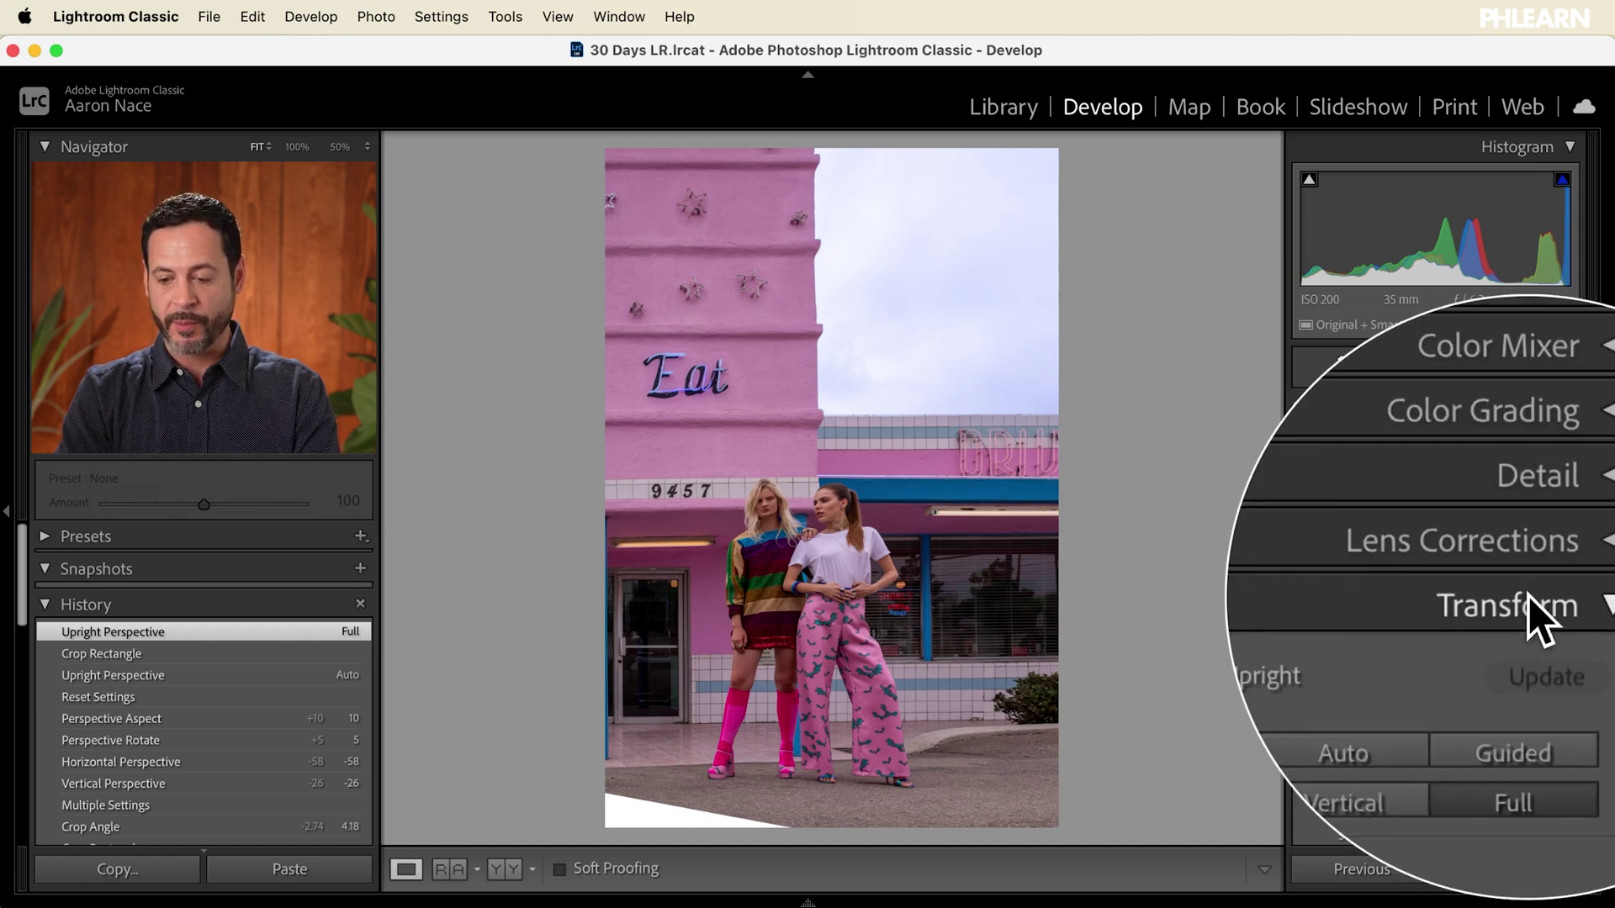
click(1379, 674)
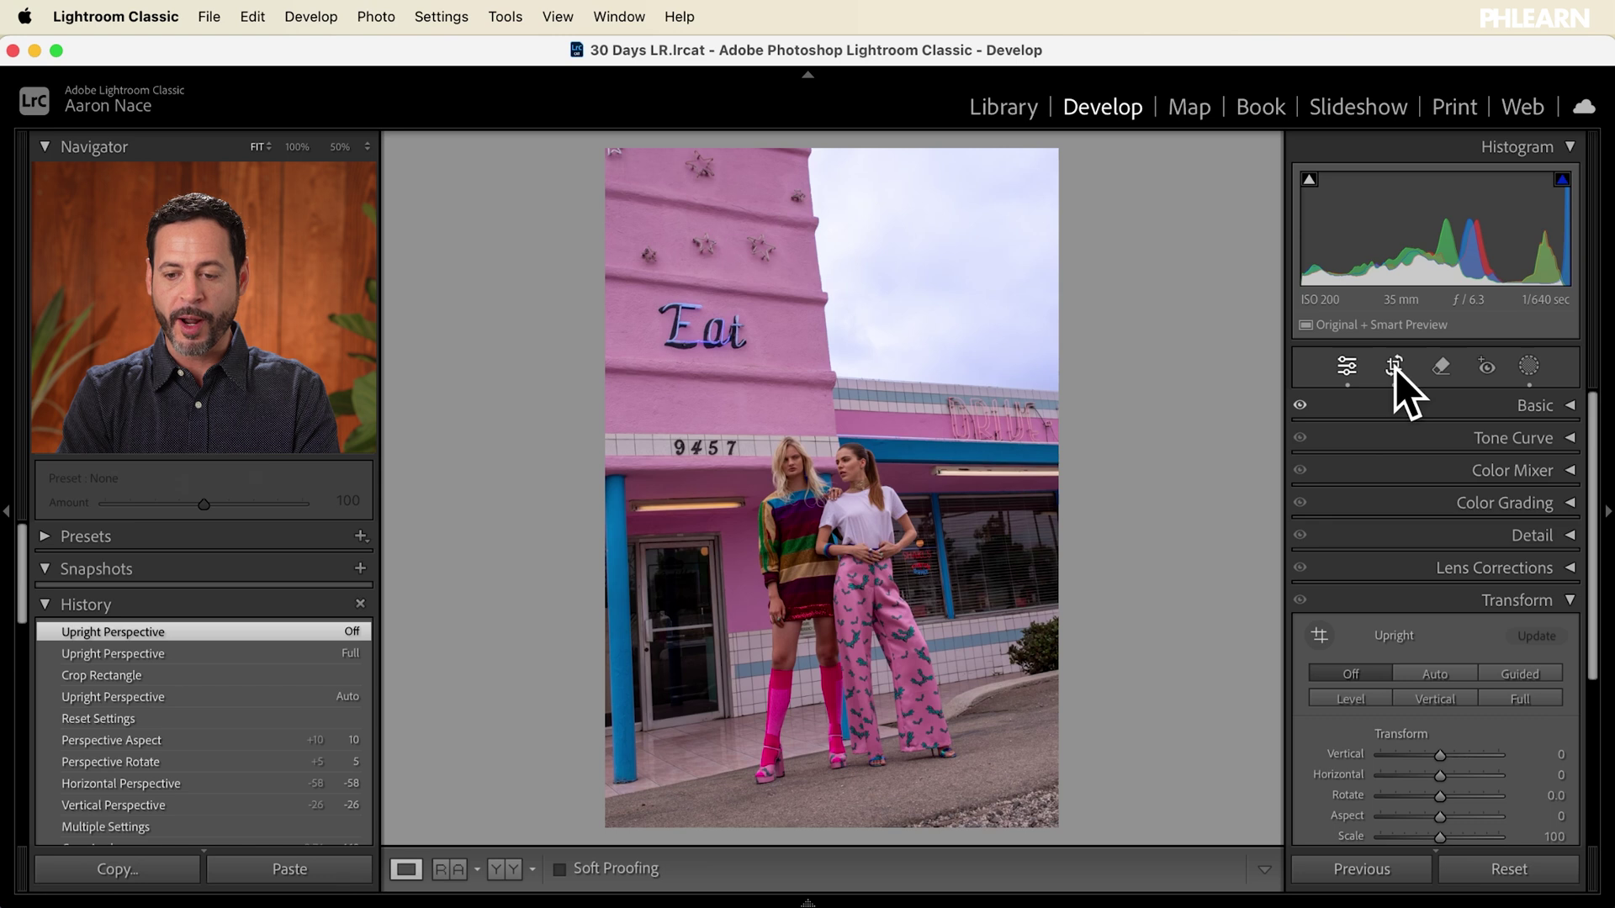
Step: Reset the crop, rotate the photo about 8 degrees, reposition it, and apply the crop
click(1396, 368)
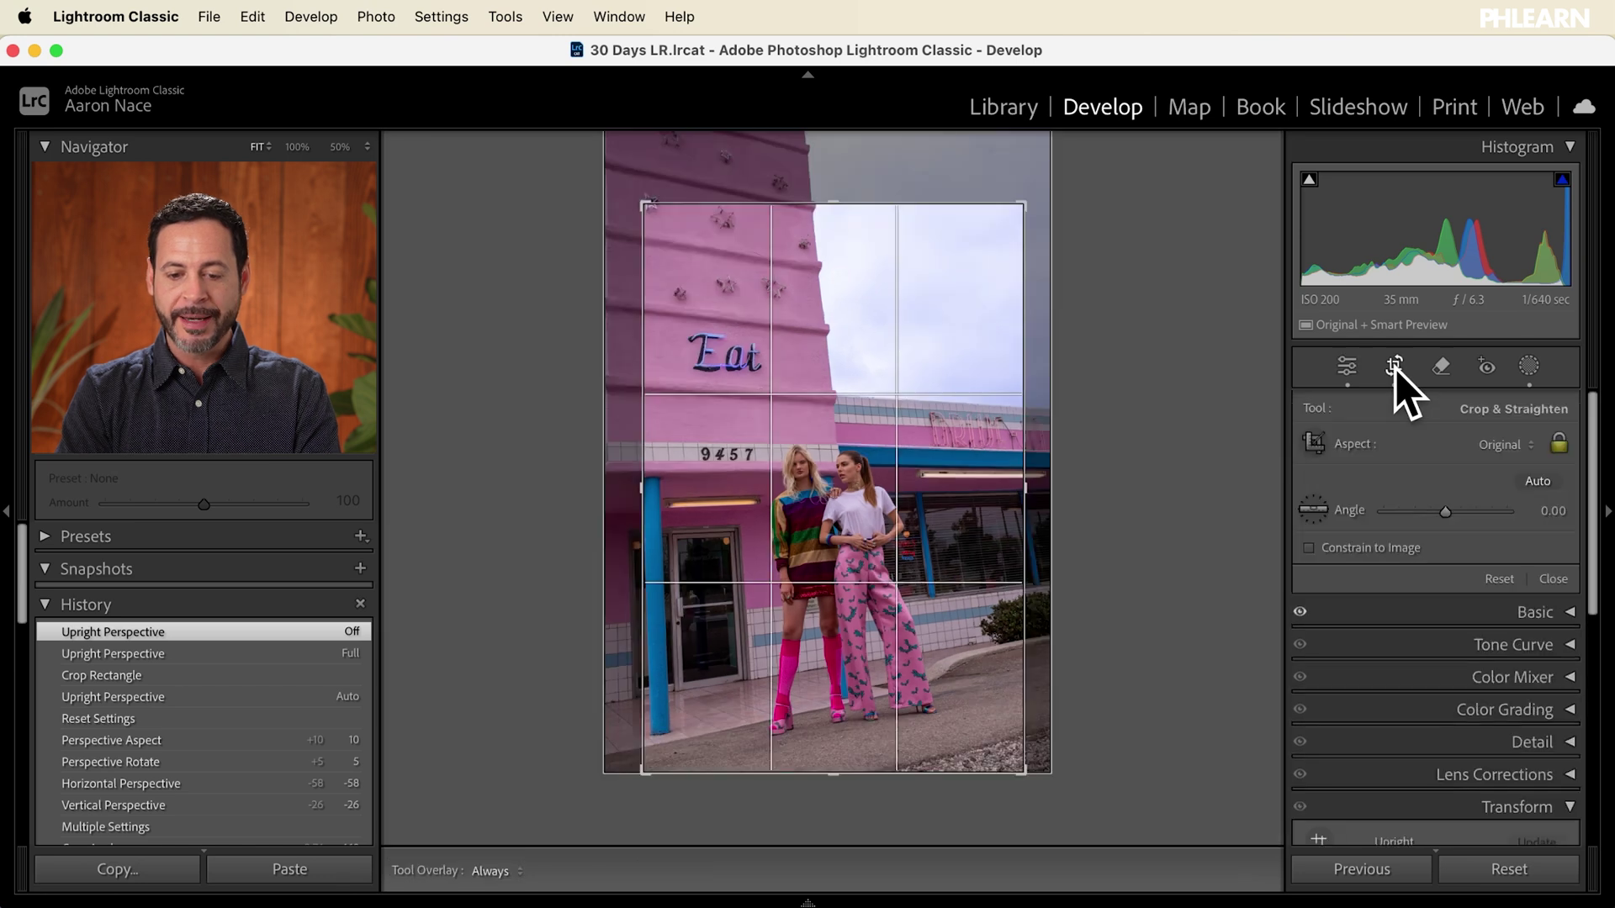
click(1501, 579)
drag(1176, 510, 1169, 559)
drag(990, 562, 970, 518)
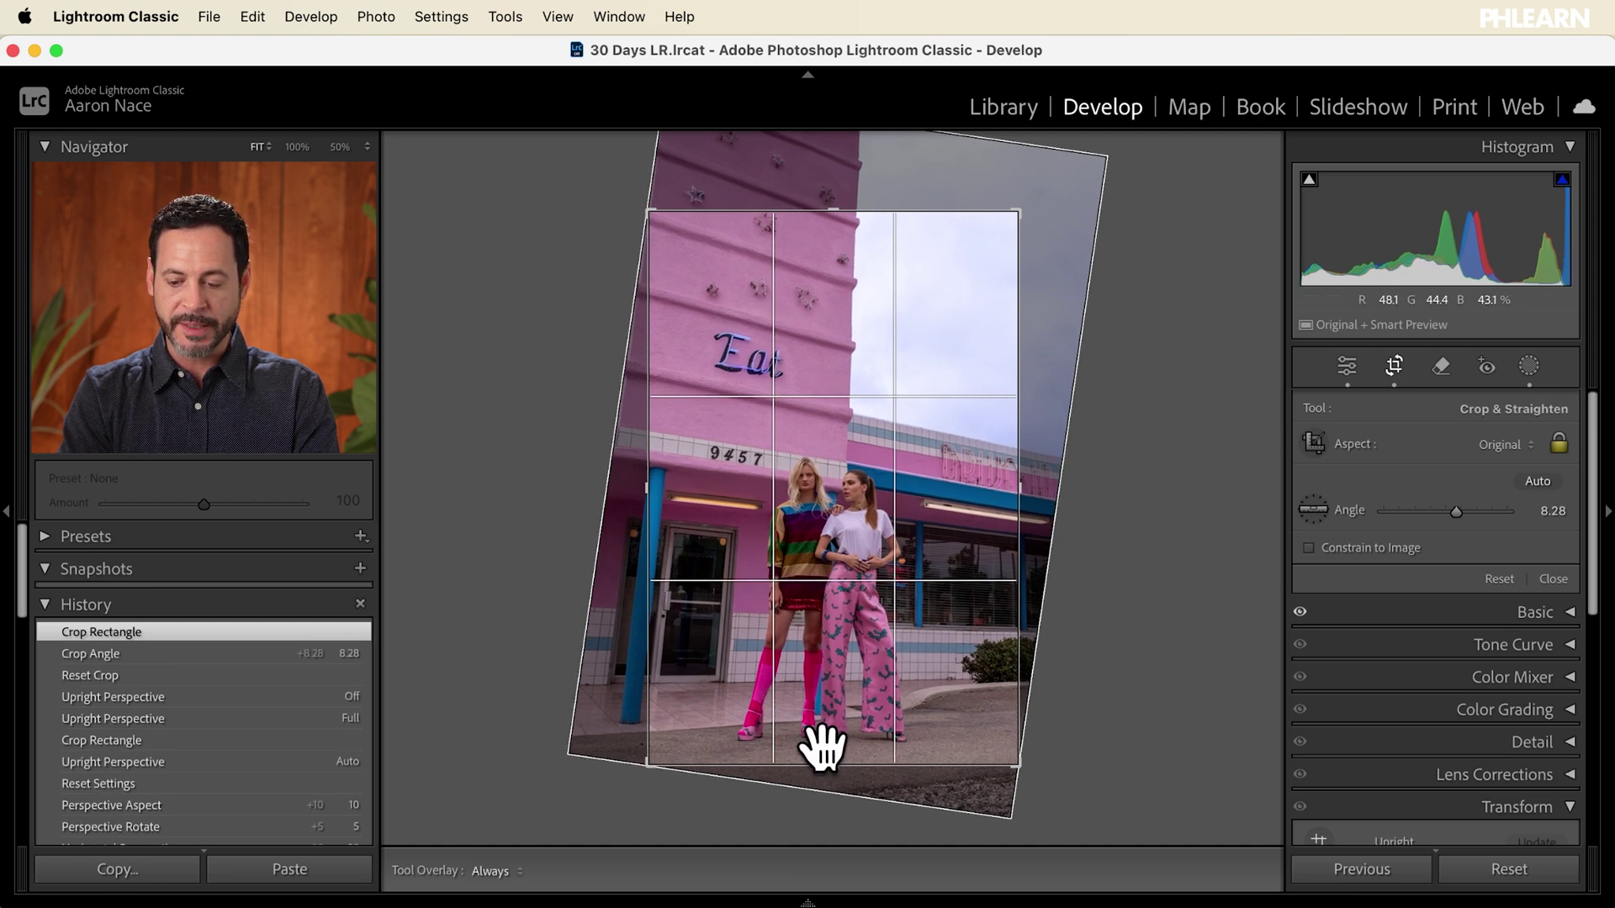
key(Return)
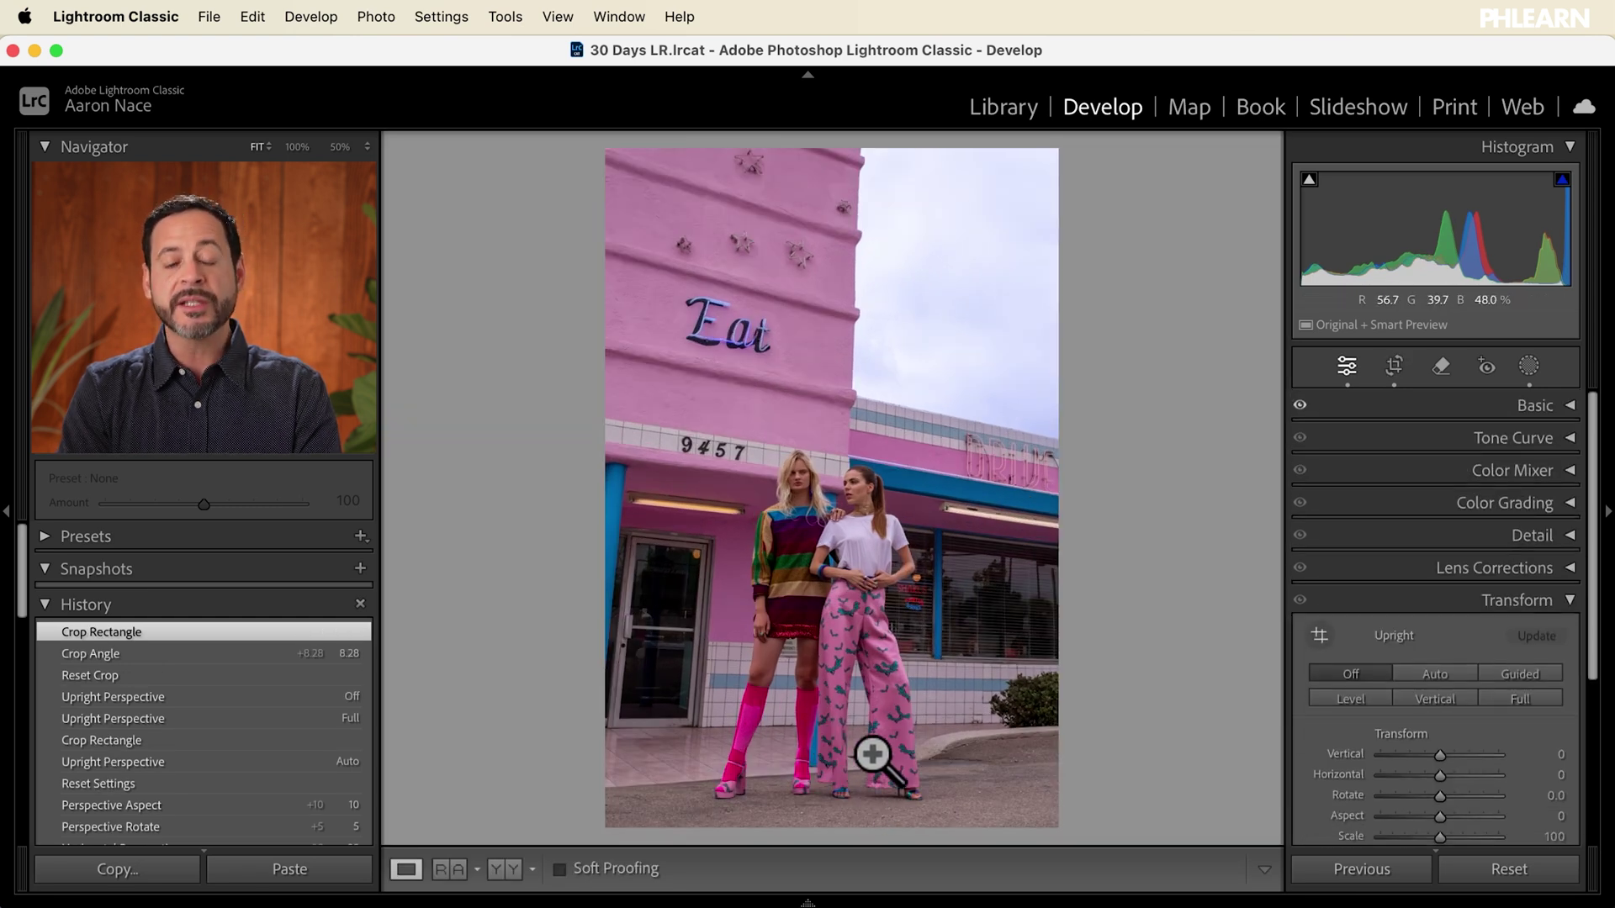
Step: Send the photo to Photoshop 2025 via Edit In
right_click(814, 298)
mouse_move(900, 492)
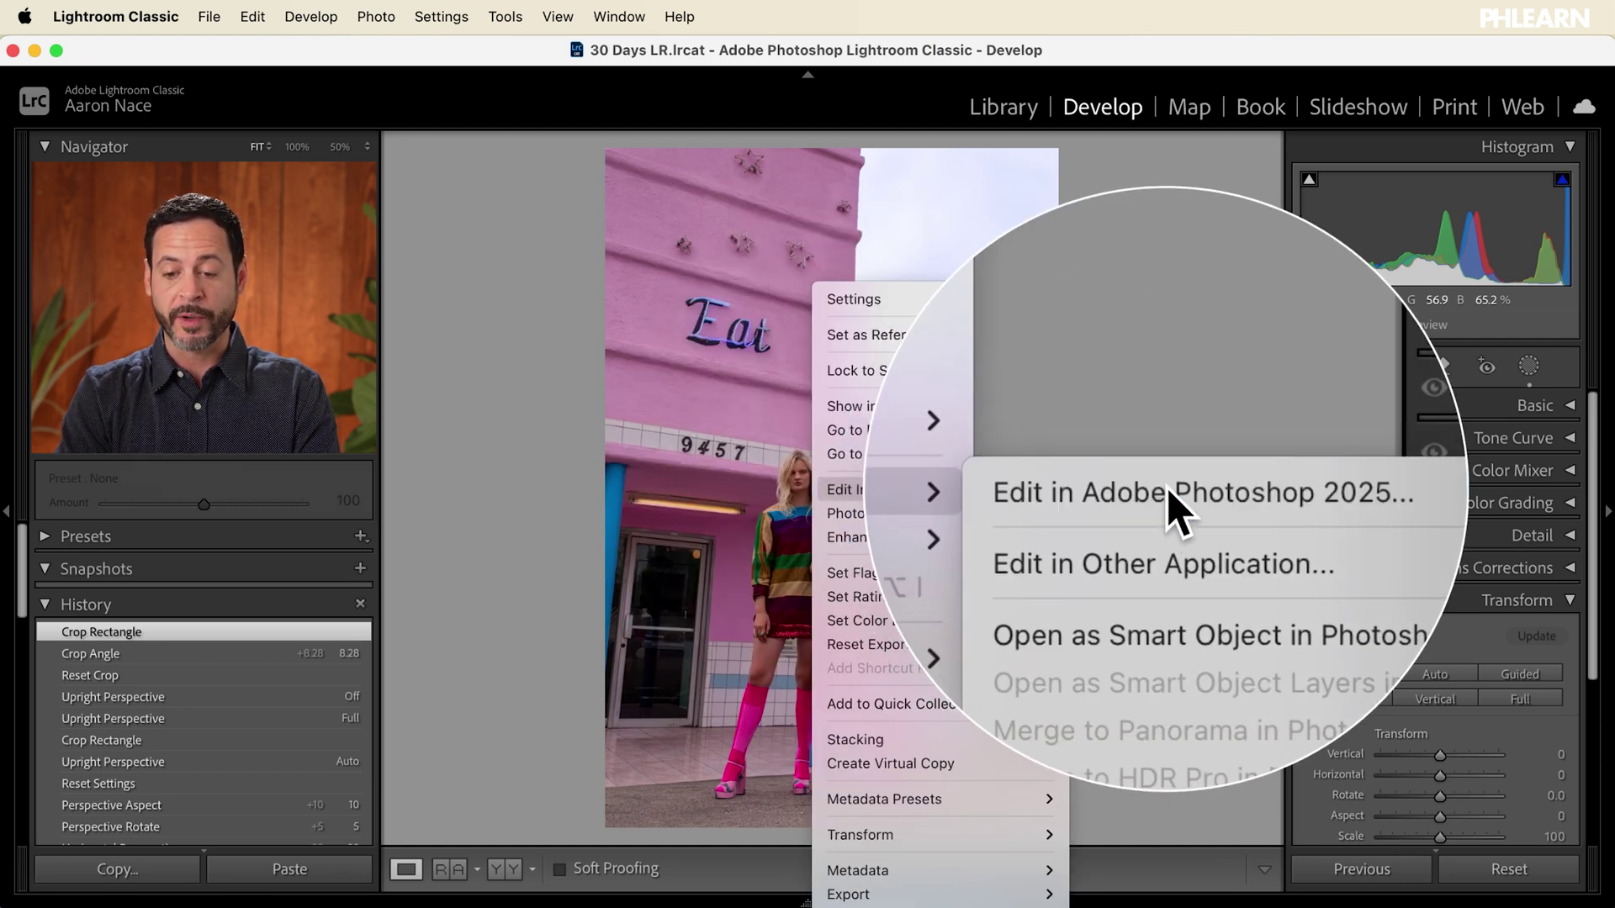
click(1168, 490)
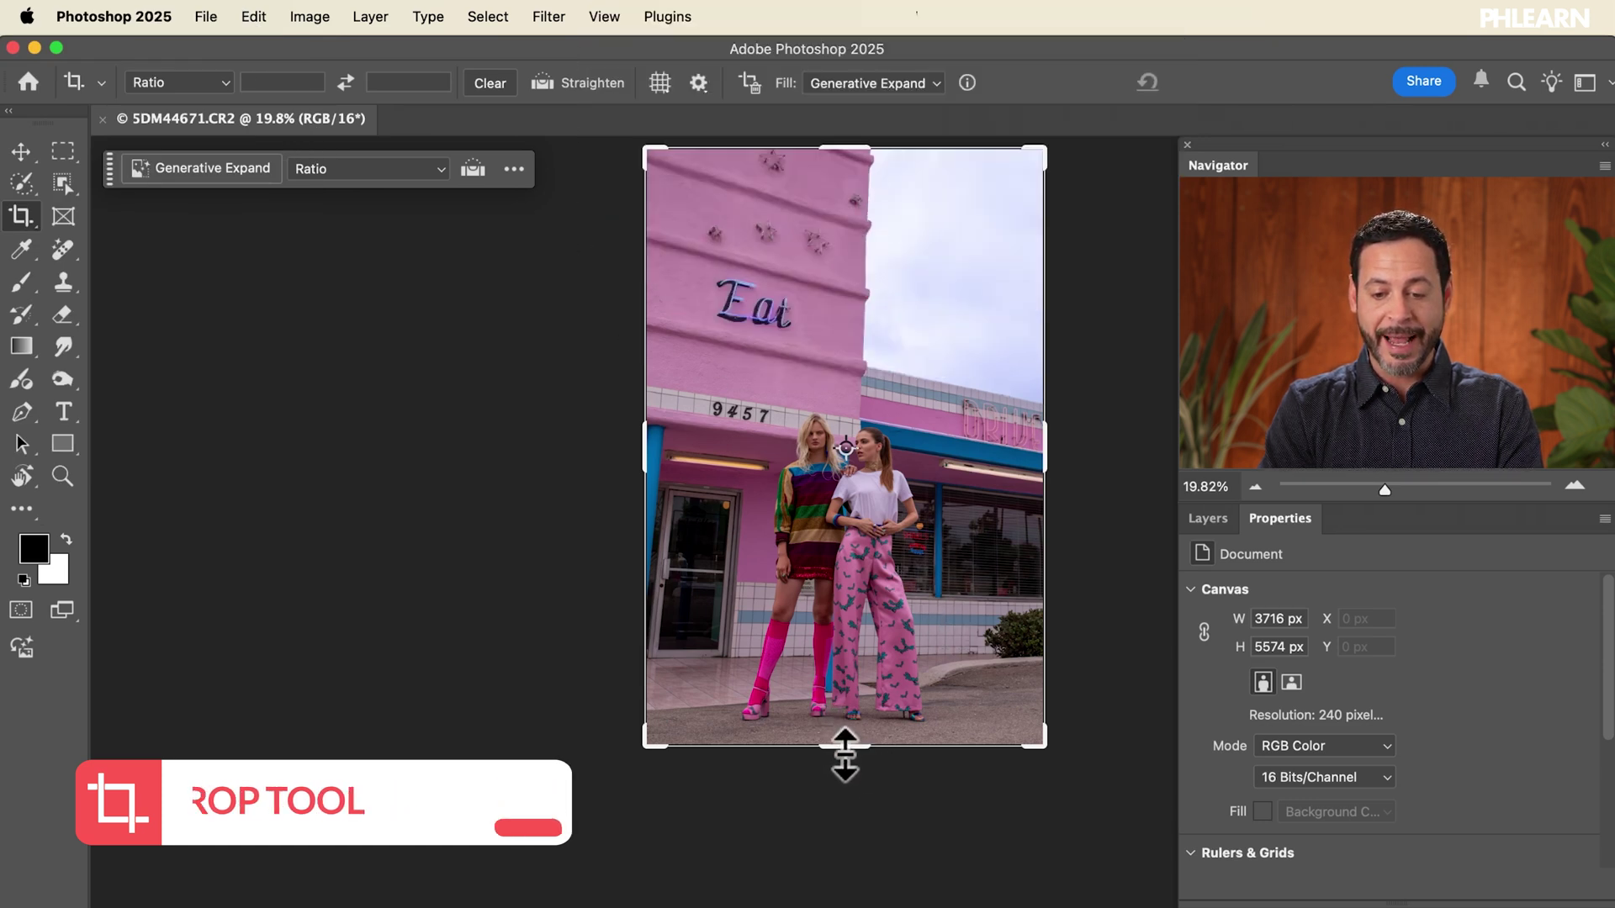
Step: Generatively expand the canvas below the models' feet, keep variation 3 of 3, and save
drag(844, 747, 846, 781)
key(Return)
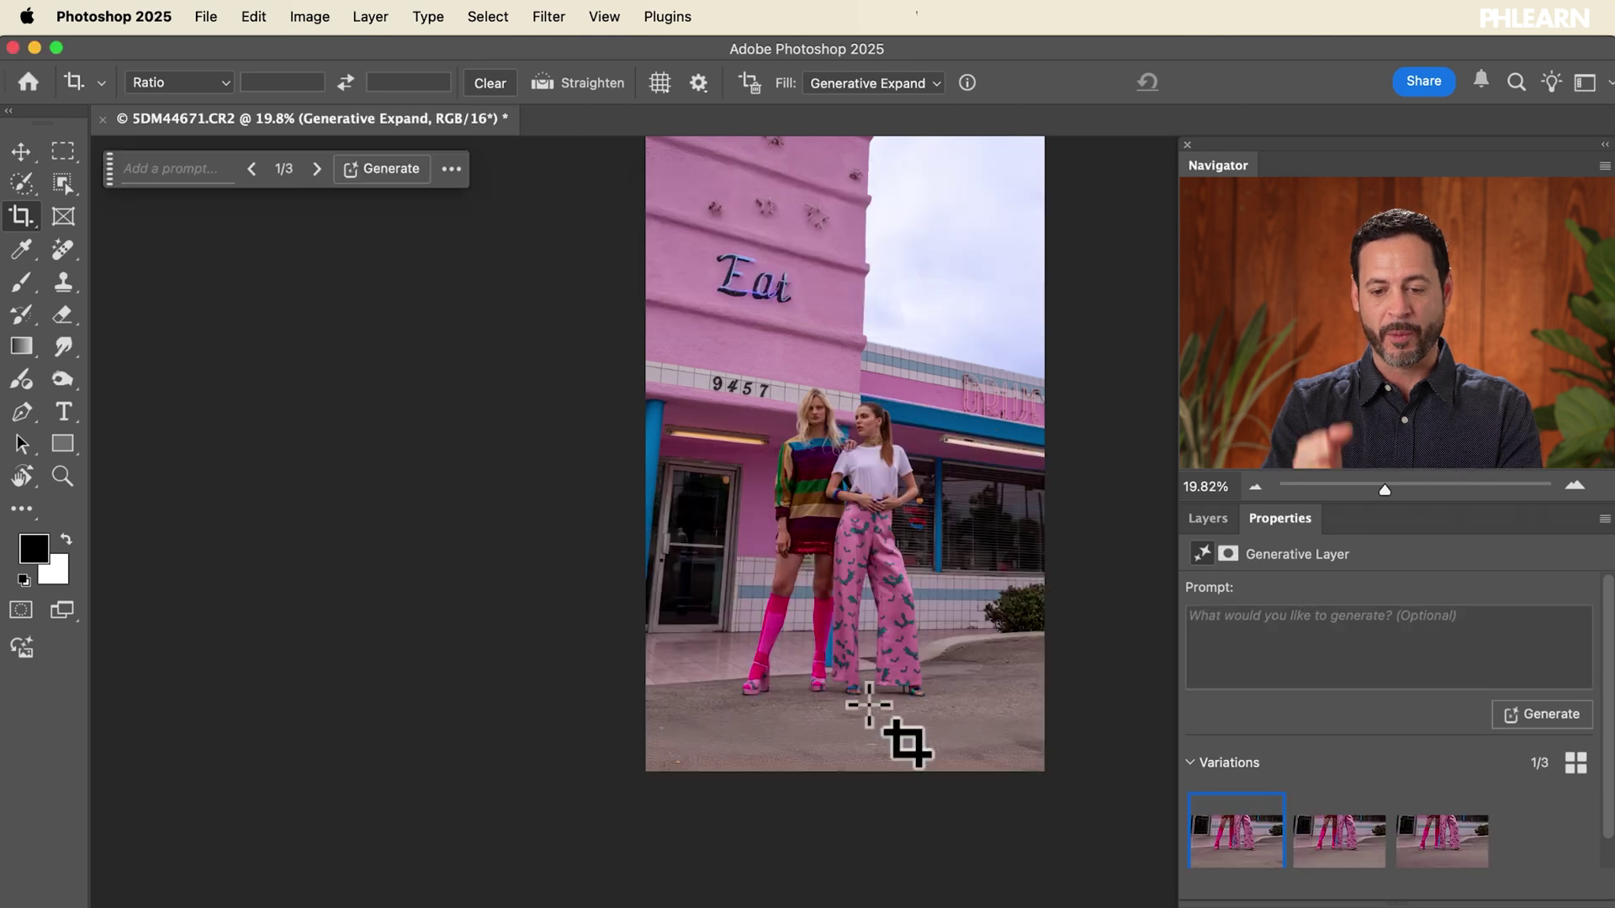
click(1352, 845)
click(1433, 849)
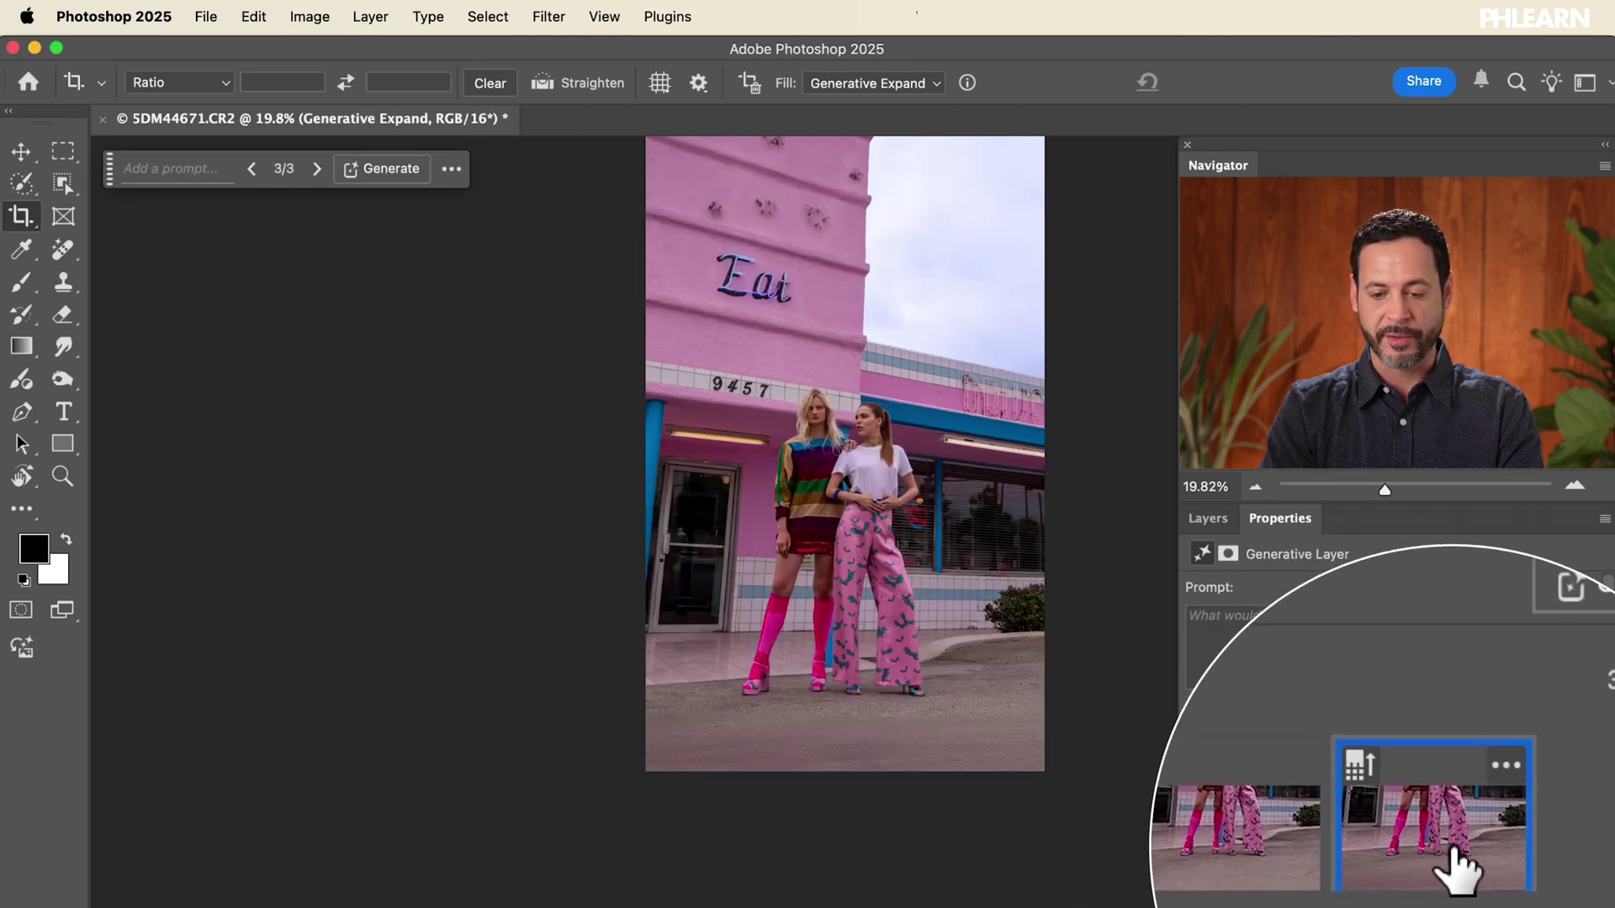
key(super+s)
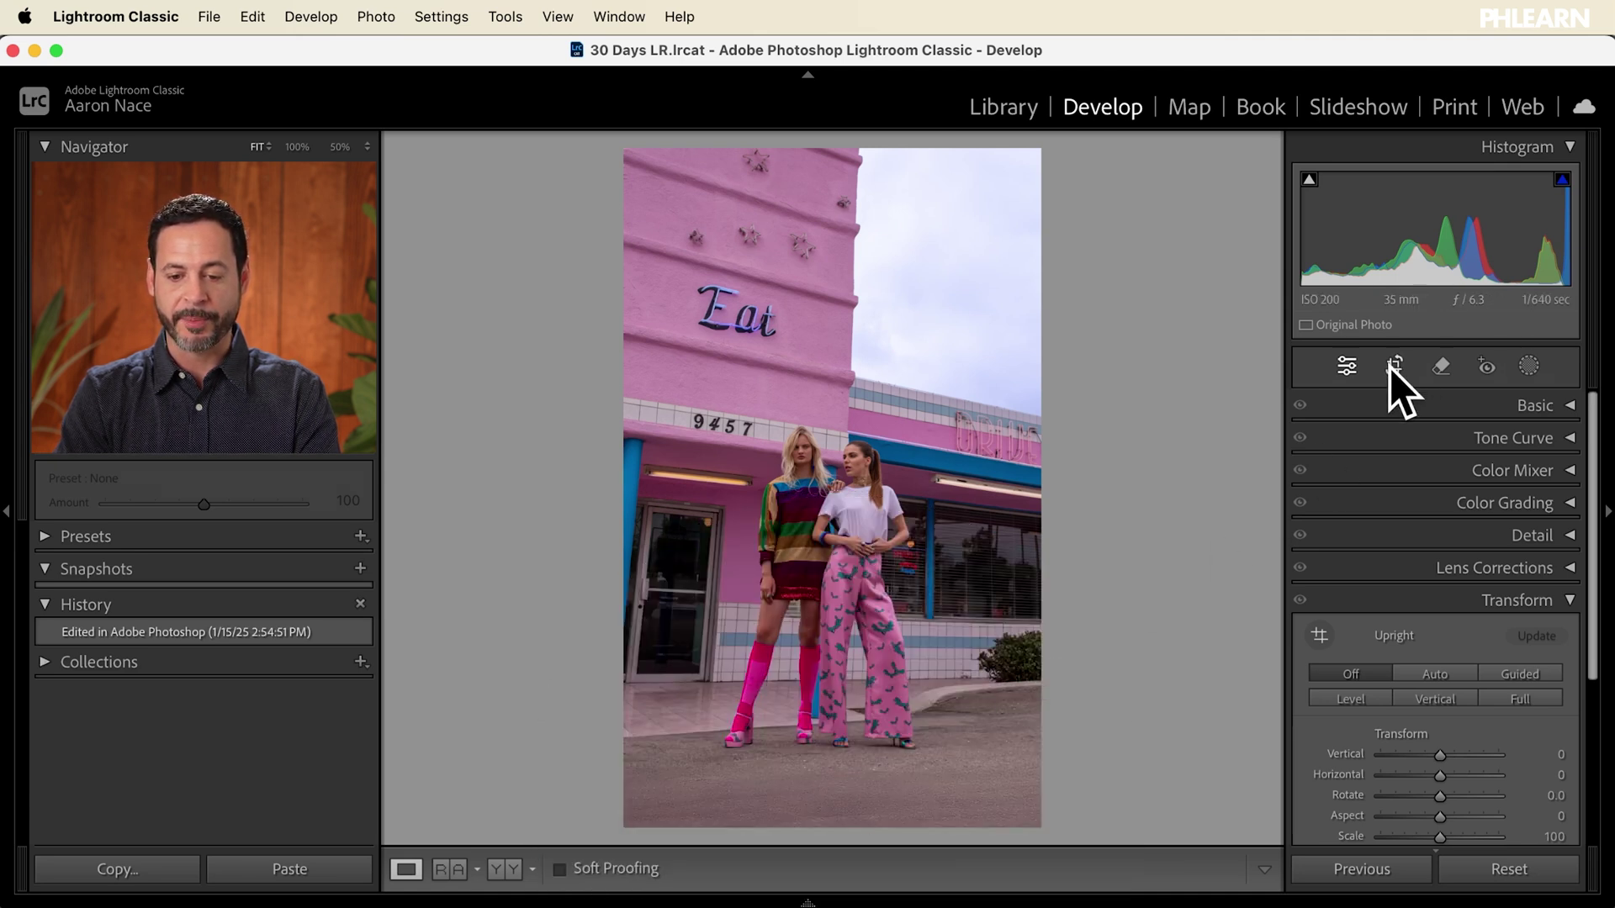
Step: Straighten the returned expanded photo to a -1.55° crop angle
click(1393, 366)
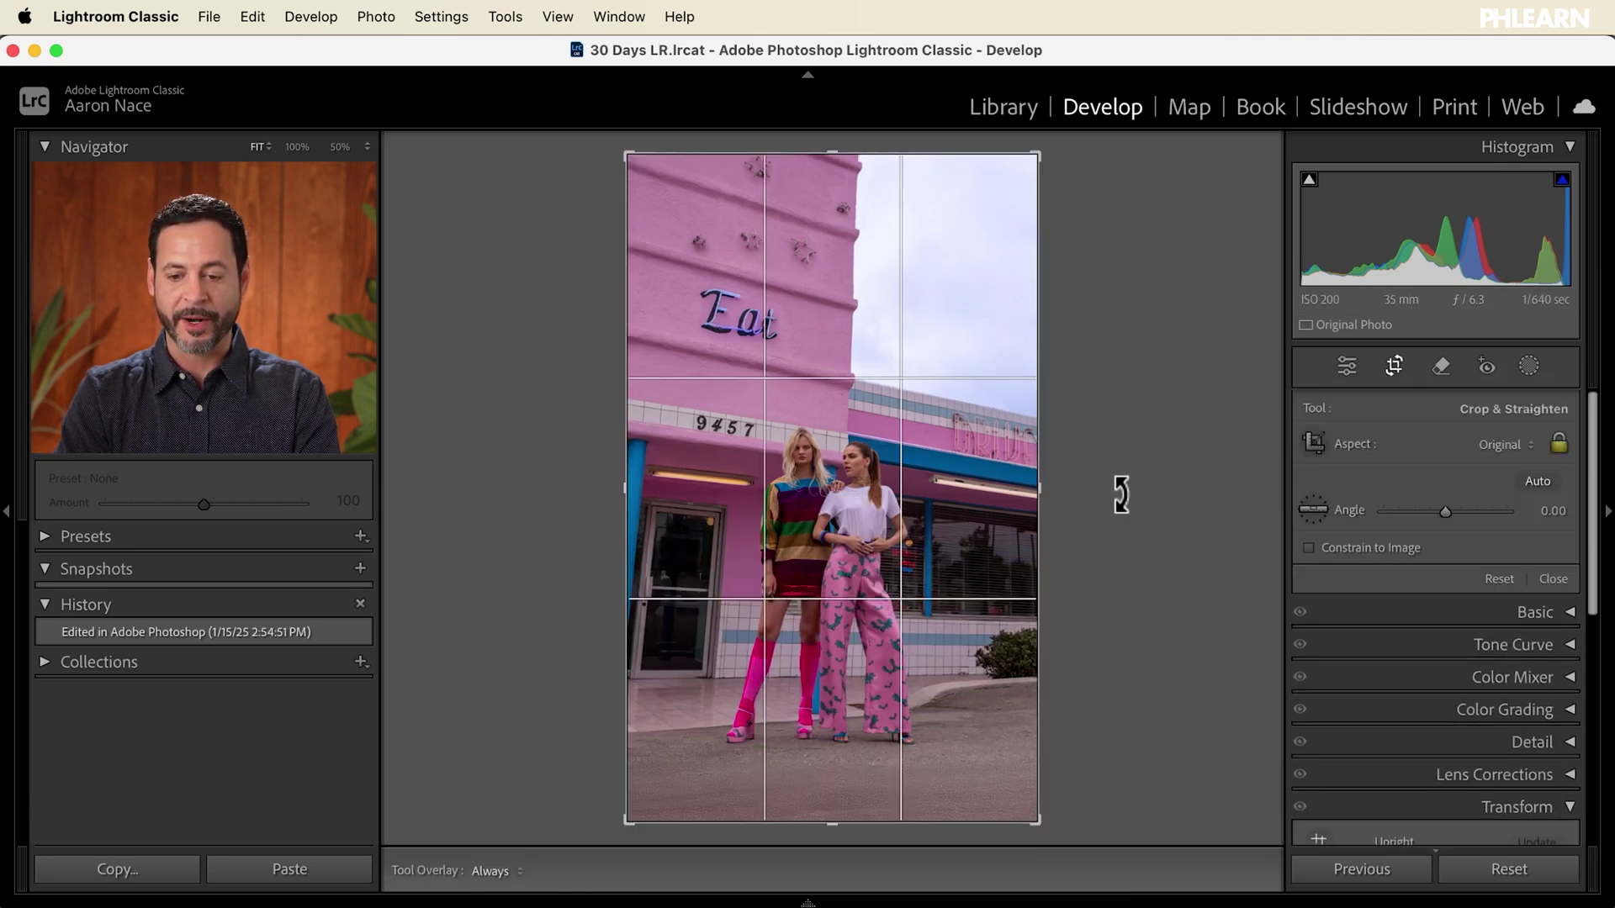
drag(1118, 494, 1129, 495)
key(Return)
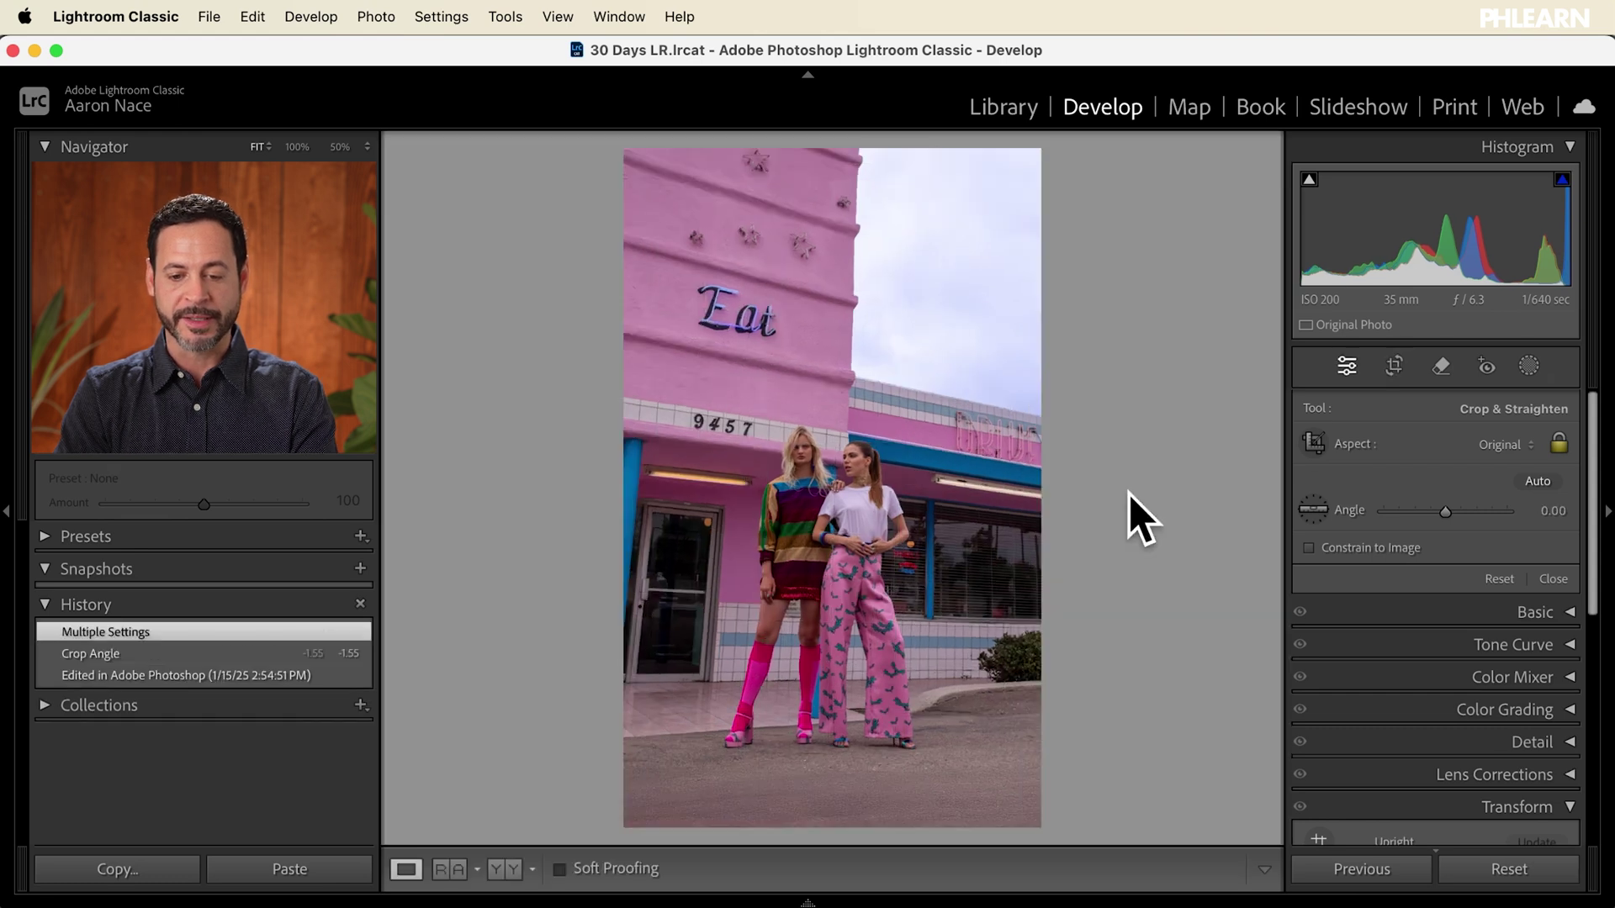